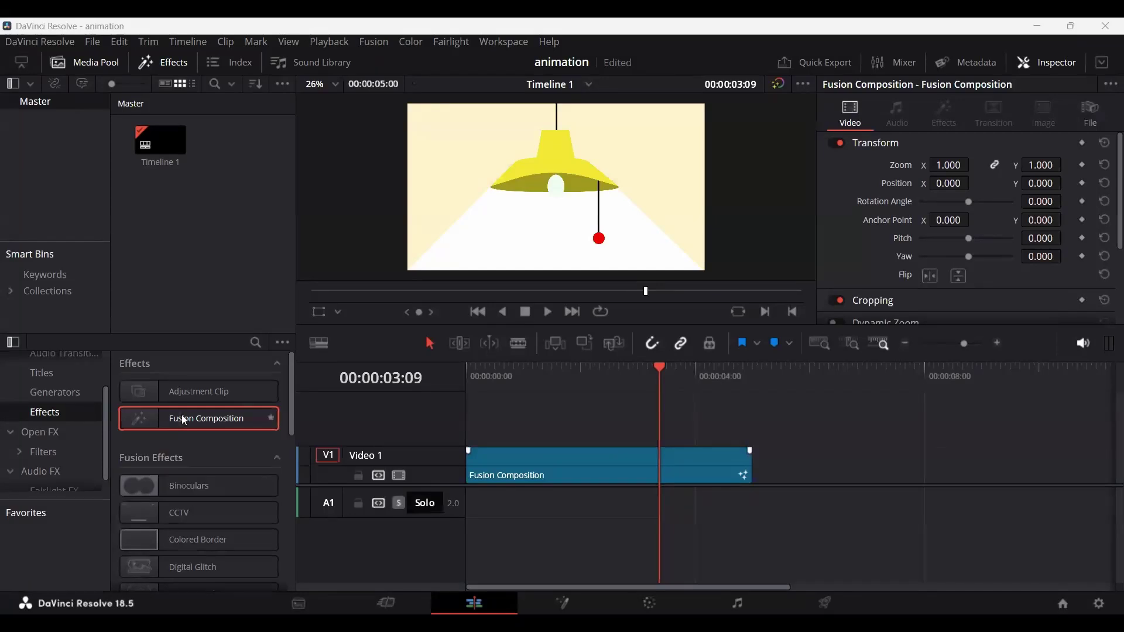
- Place a second Fusion Composition on Video 1 after the existing clip and open it in the Fusion page
drag(746, 486, 814, 481)
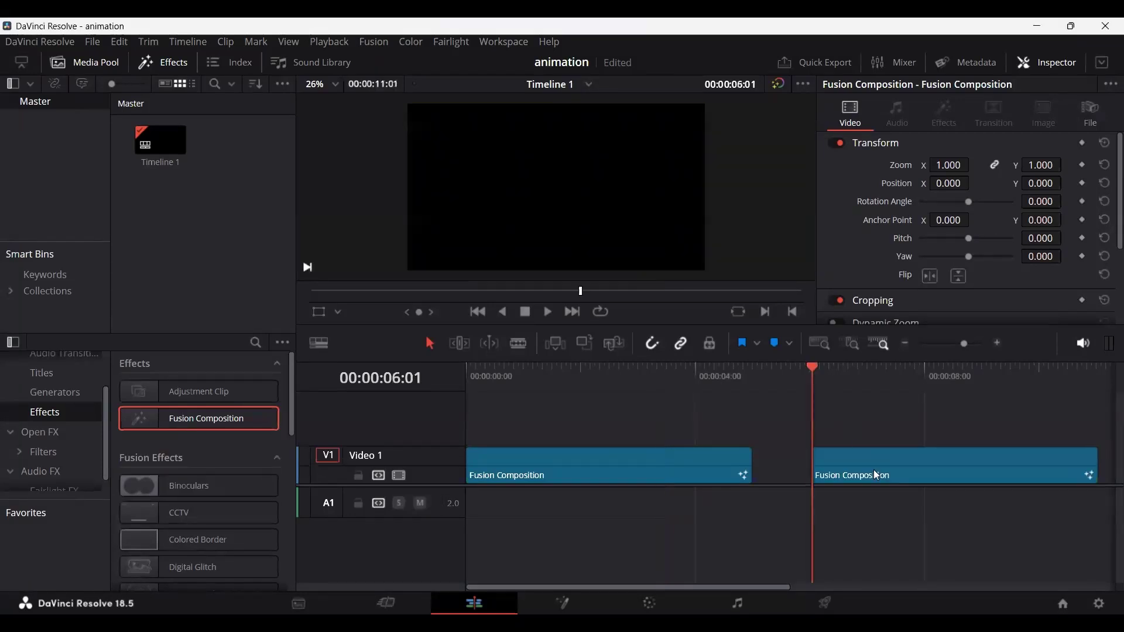
click(562, 604)
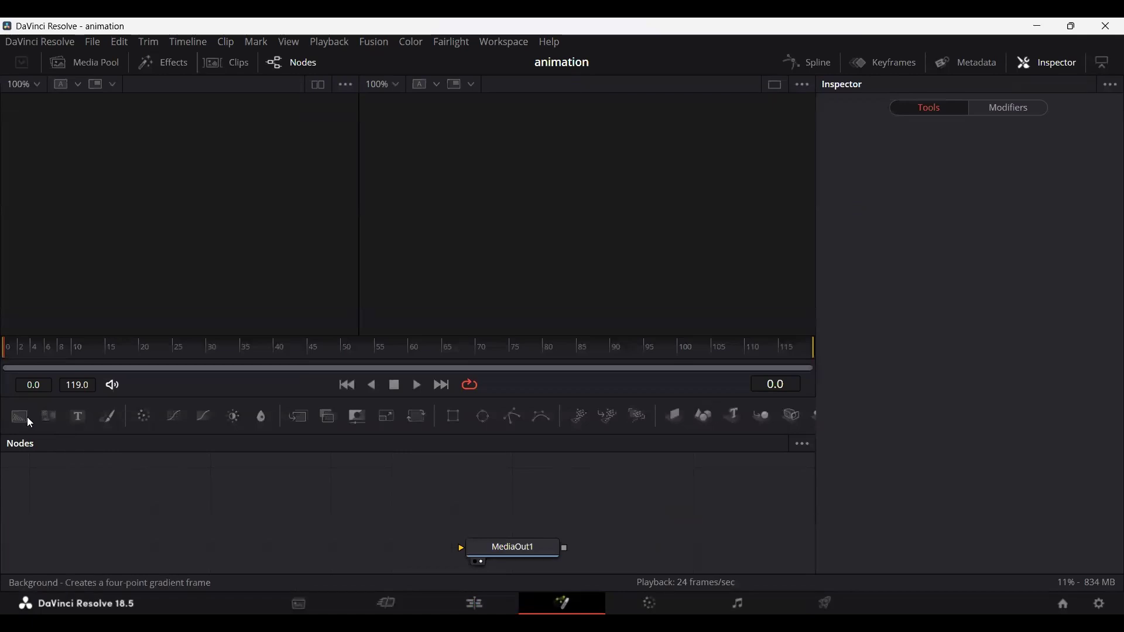
- Add a Background node feeding MediaOut1 and color it pale yellow with red 0.976, green about 0.884 and blue about 0.476
drag(27, 417, 509, 535)
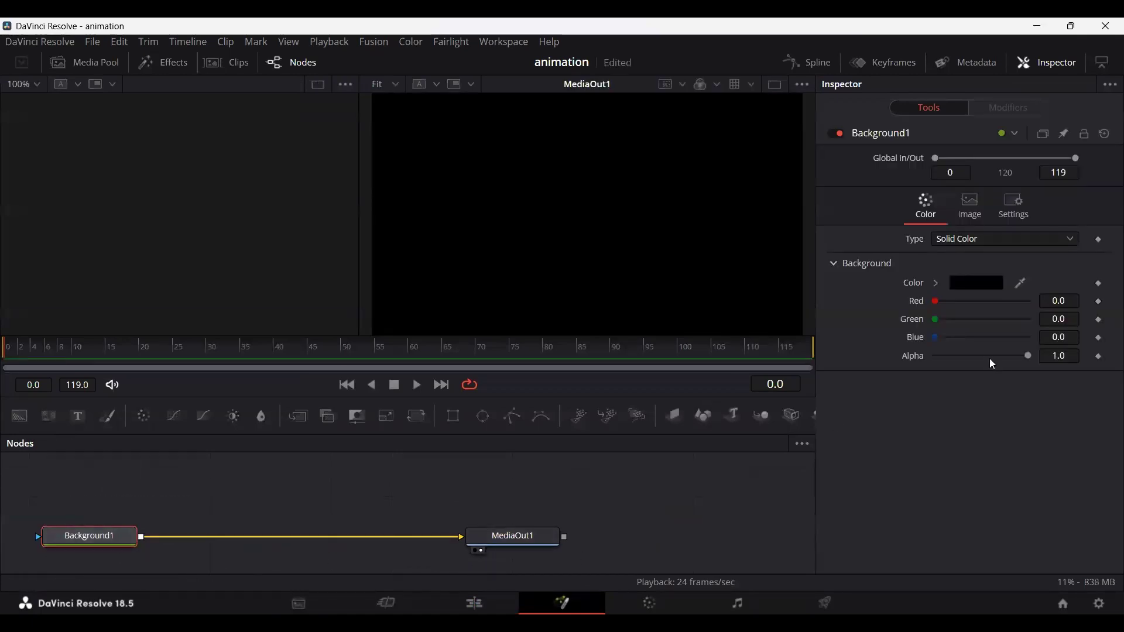
click(935, 283)
drag(1064, 298, 1066, 311)
drag(992, 299, 994, 299)
click(938, 285)
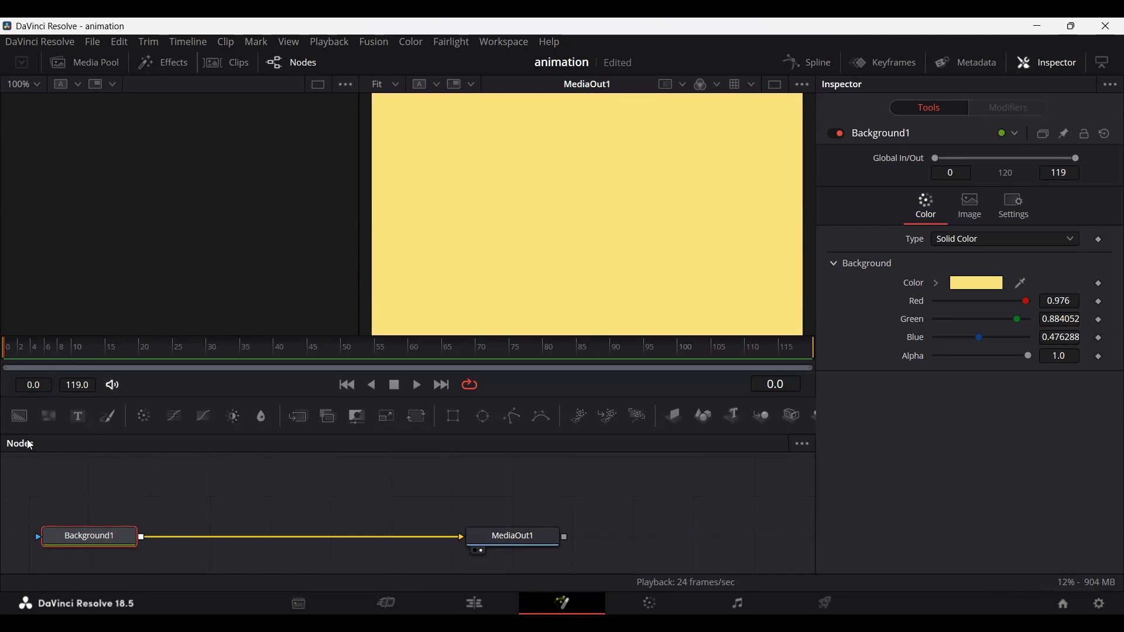
- Add a second Background node and mask it with a Polygon node whose shape animation is removed
drag(19, 416, 195, 501)
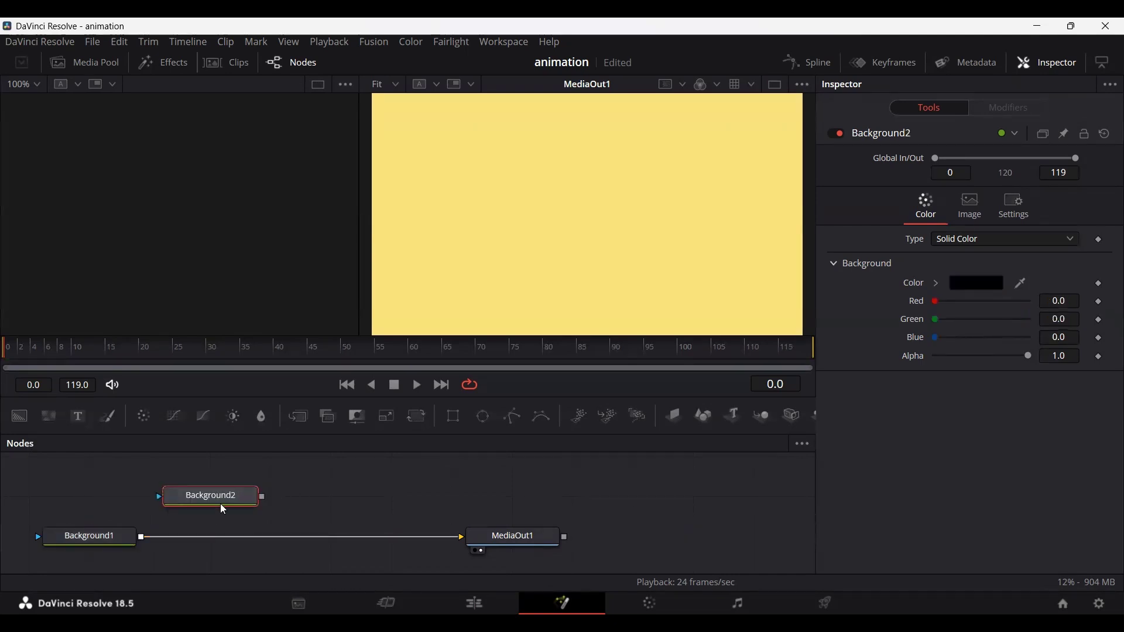
drag(511, 417, 258, 448)
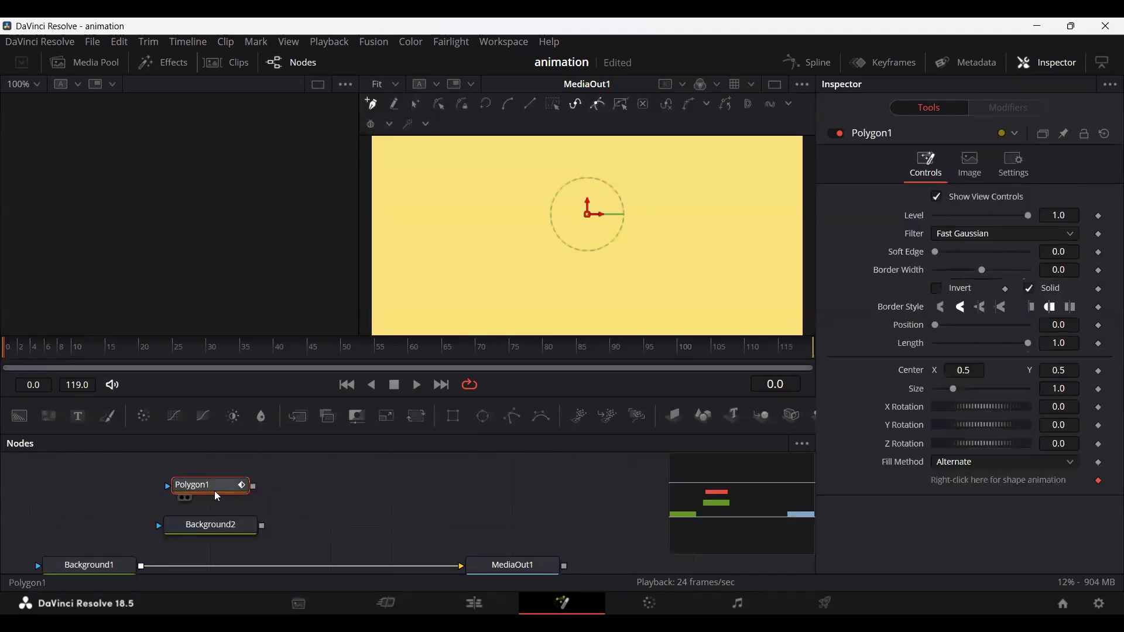
right_click(949, 481)
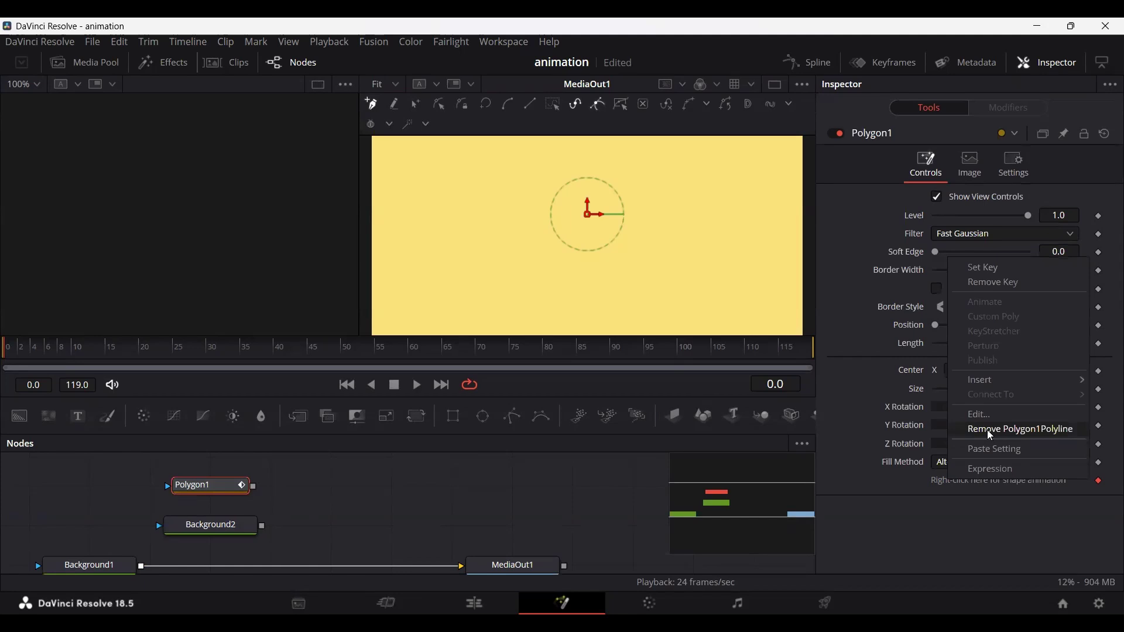
click(1036, 429)
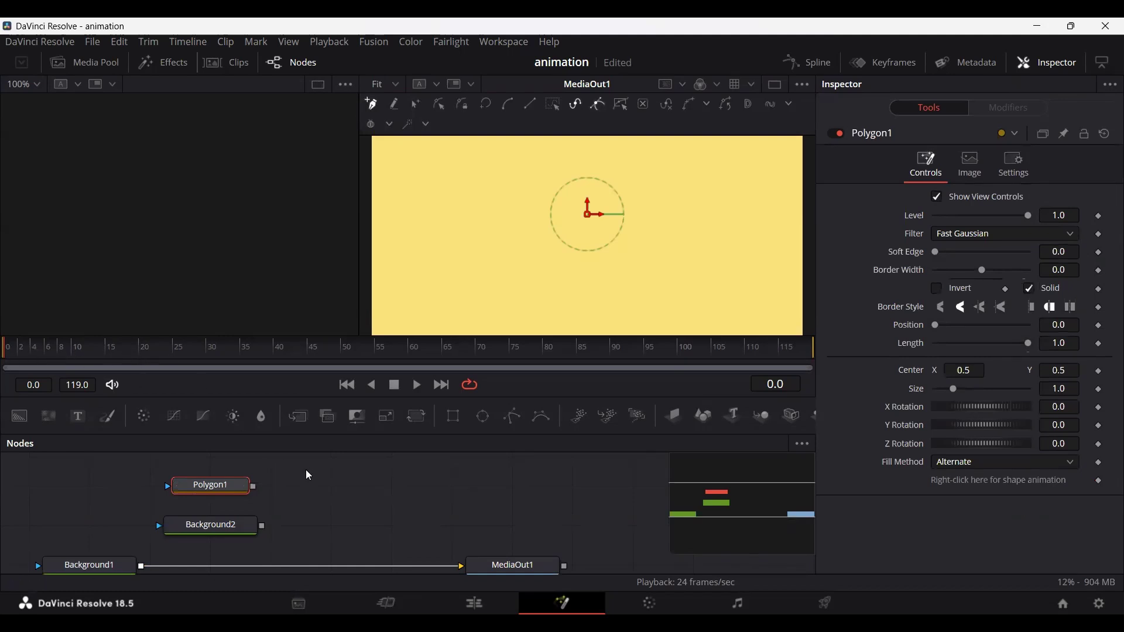
drag(254, 488, 230, 524)
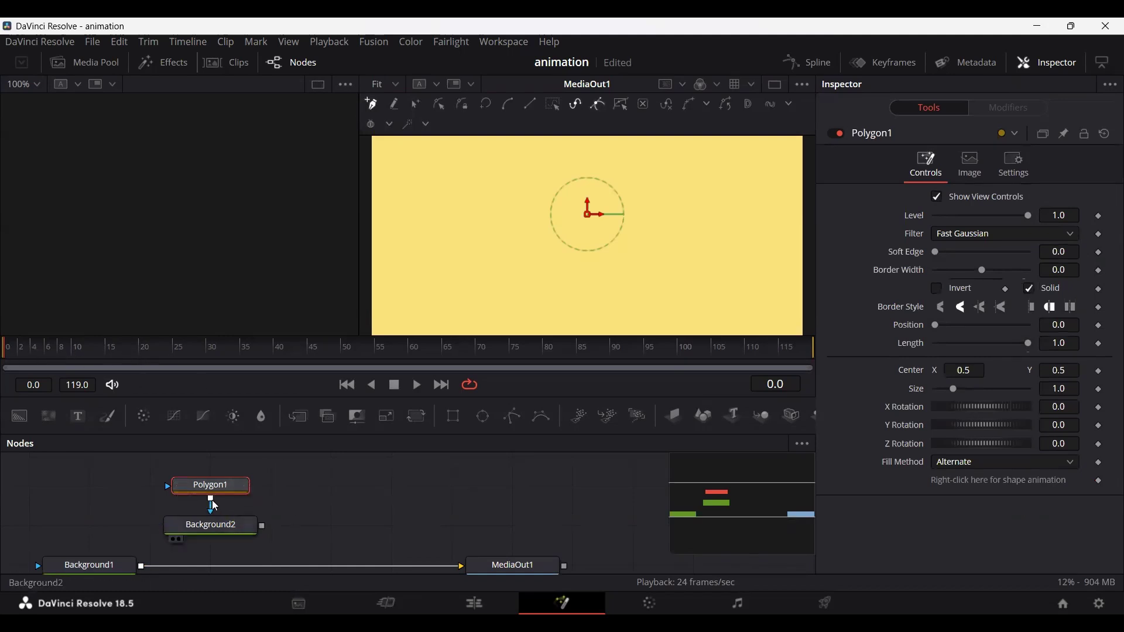
- Set the color of the Background2 node to white
click(238, 526)
click(937, 284)
drag(960, 326, 934, 296)
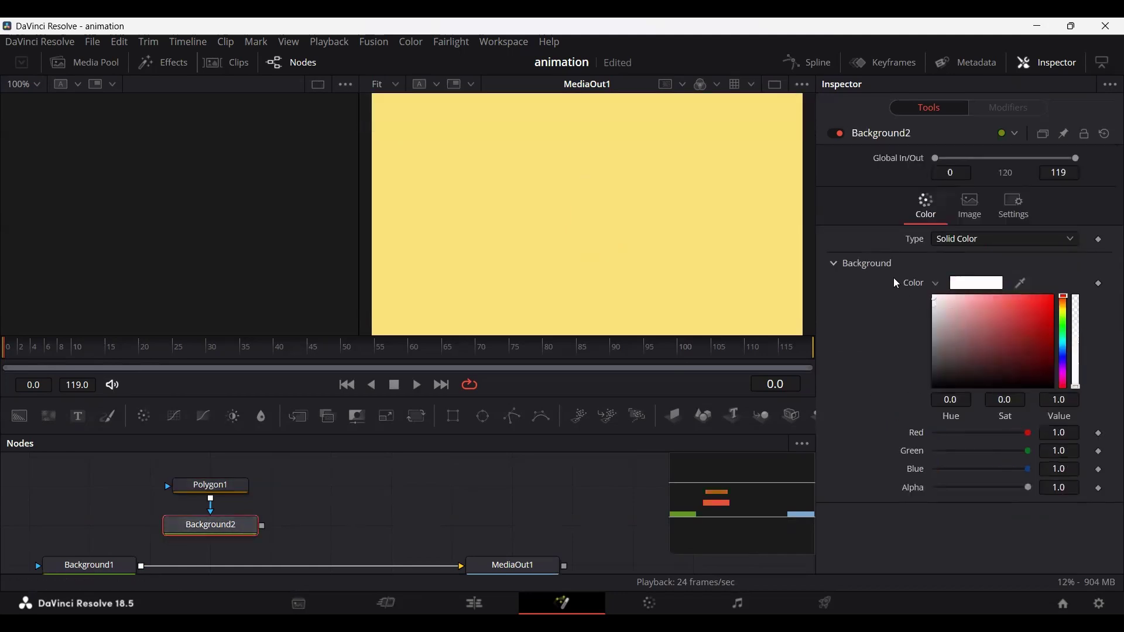
click(937, 283)
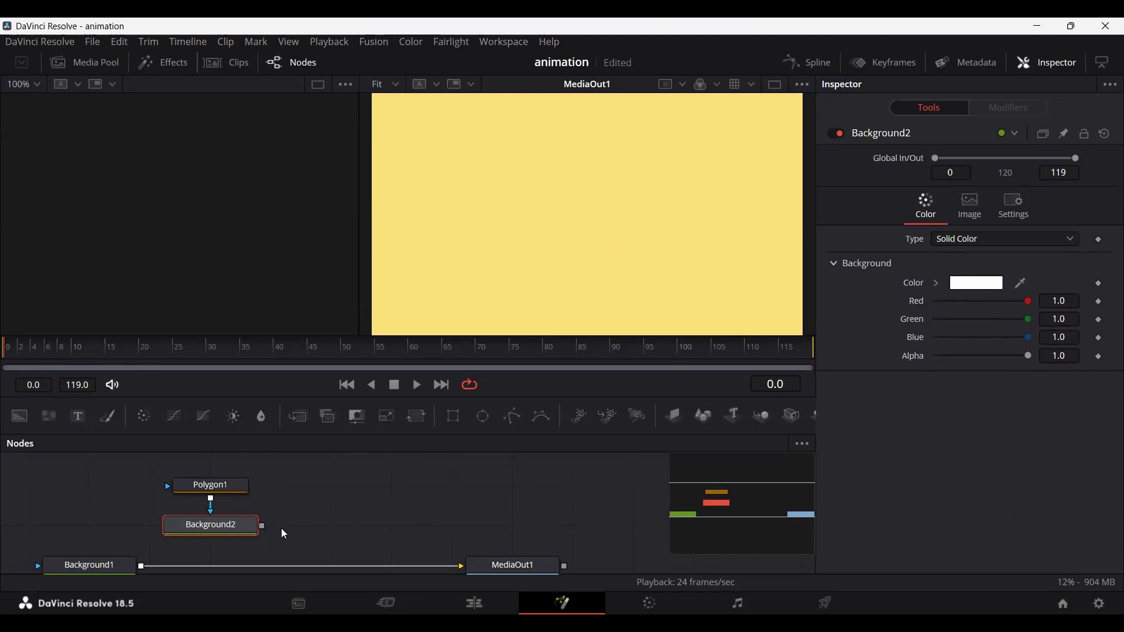
- Select the Polygon1 node and turn on the guides in the MediaOut1 viewer
click(226, 485)
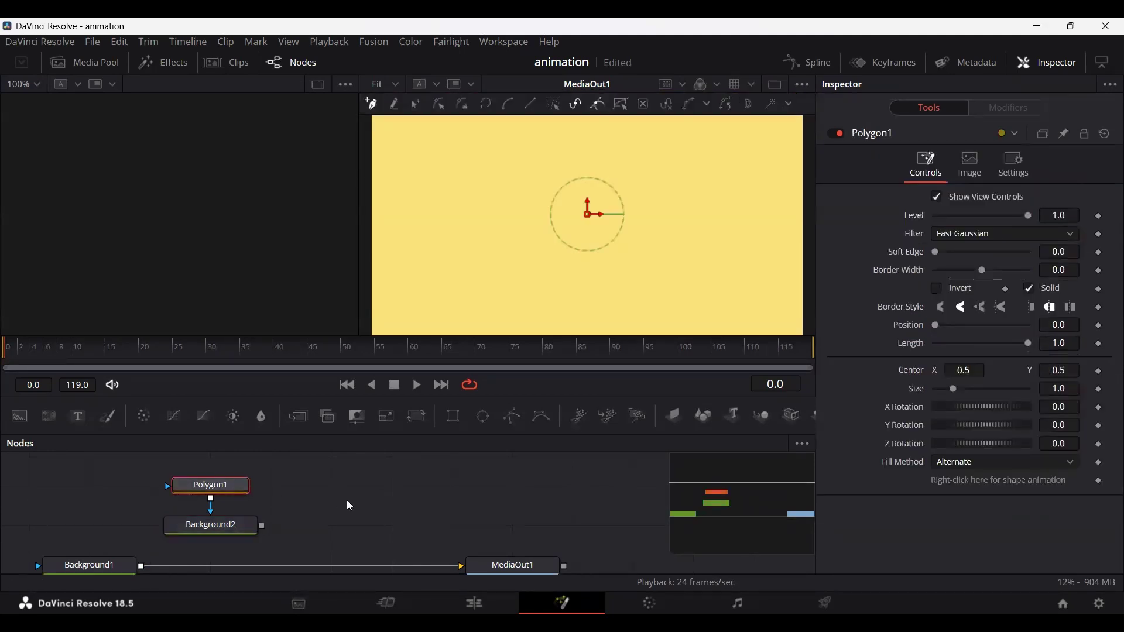
right_click(664, 186)
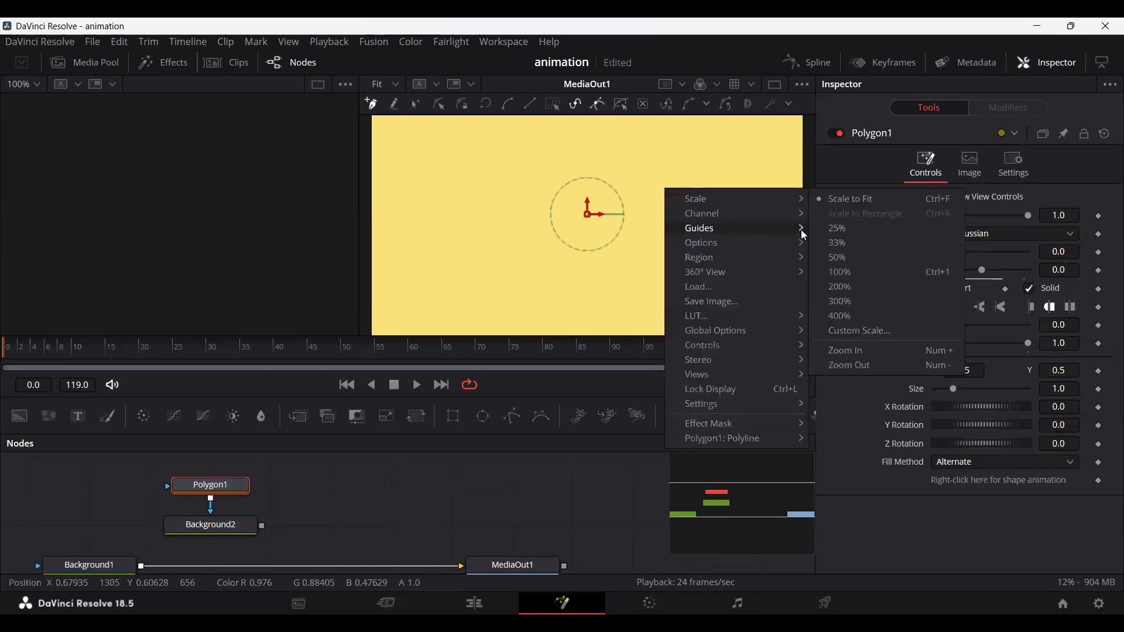
mouse_move(803, 233)
click(855, 226)
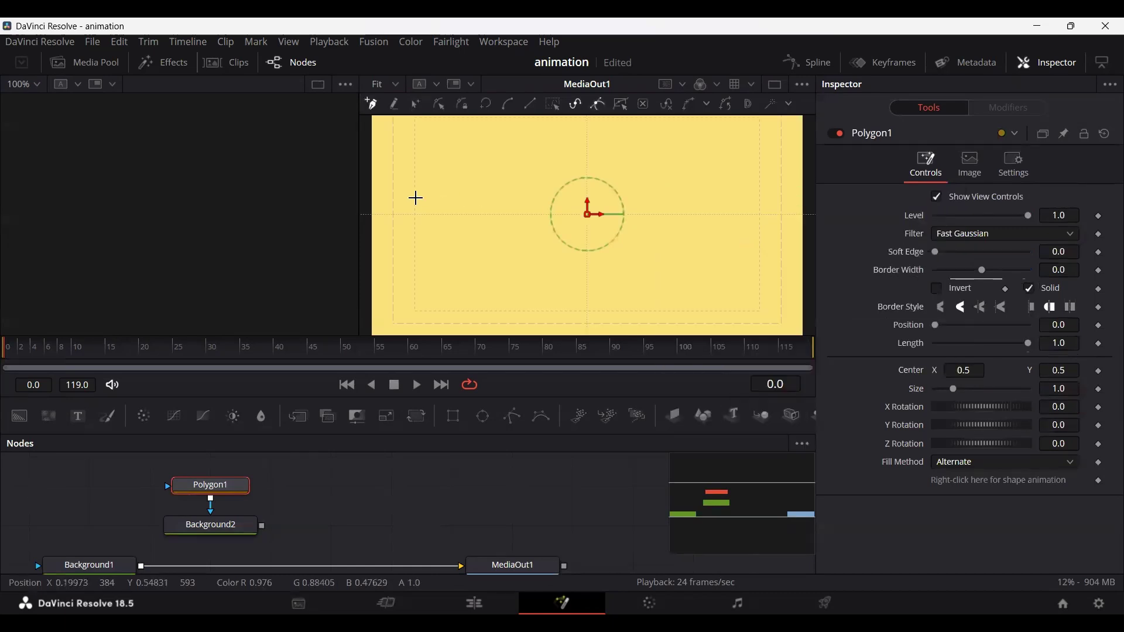
- Draw a closed trapezoid with its short upper edge on the horizontal center guide and its wide base just below the frame
scroll(719, 259, down, 2)
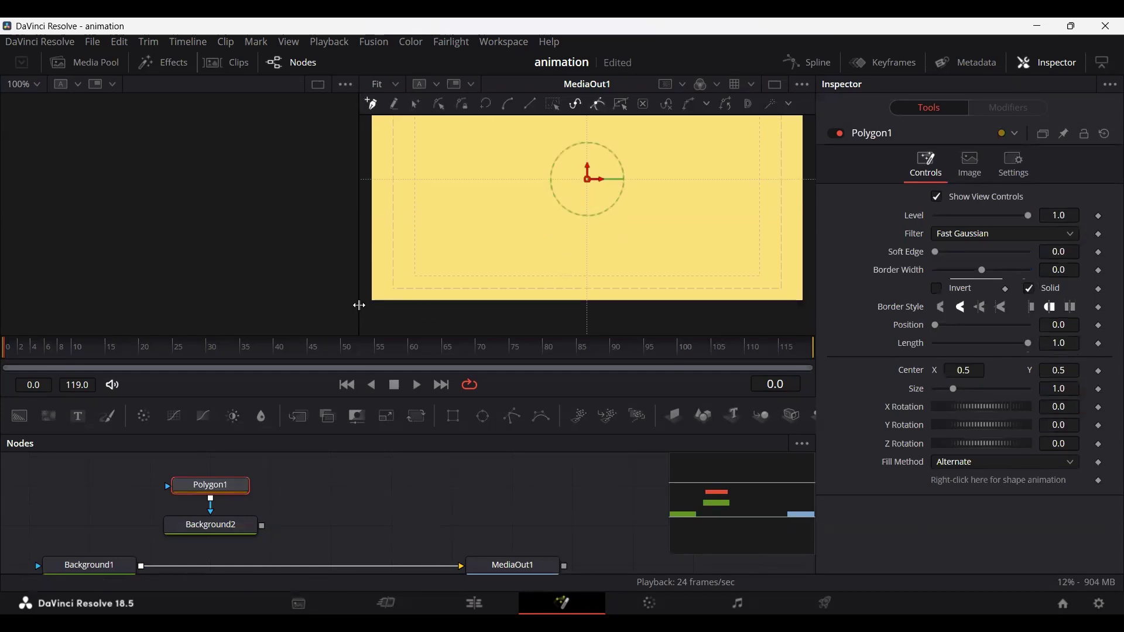
drag(365, 312, 409, 313)
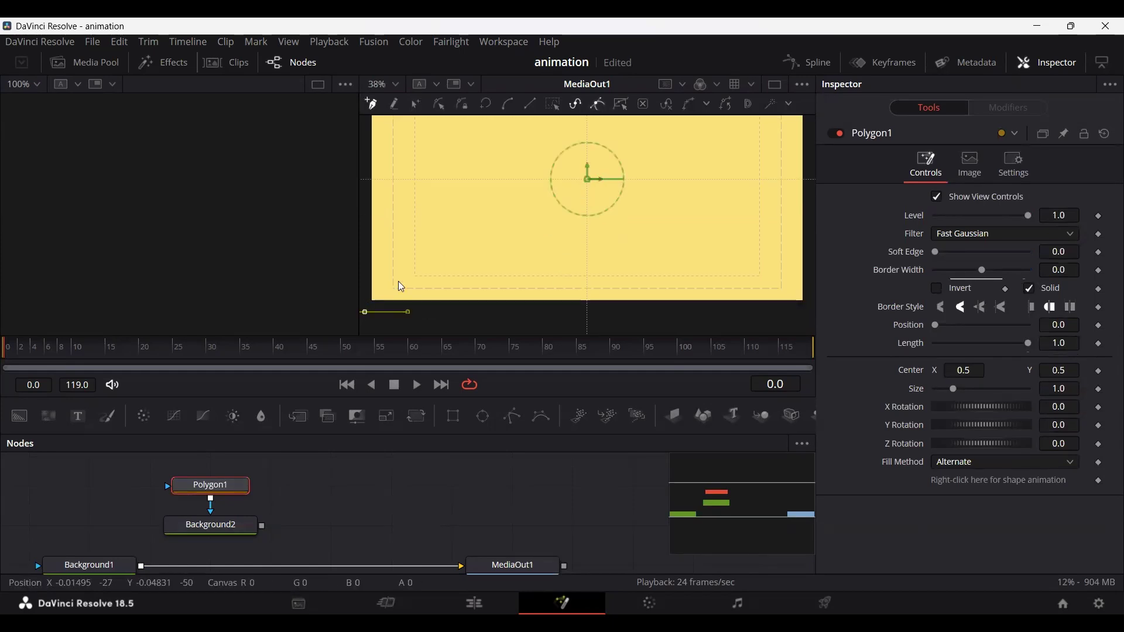
click(523, 179)
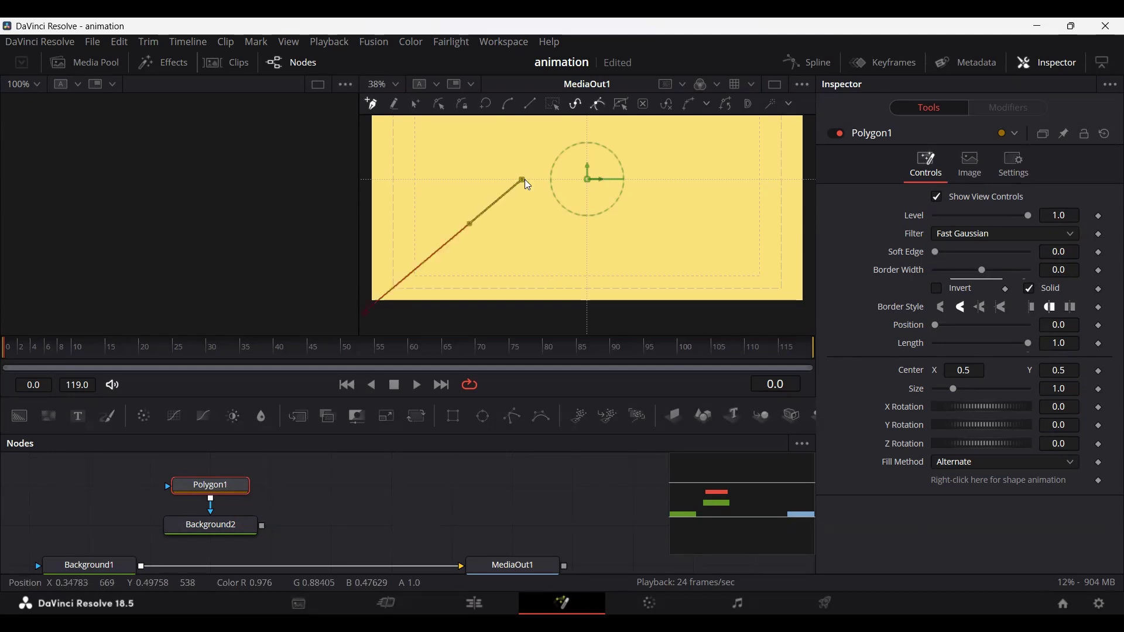
click(640, 180)
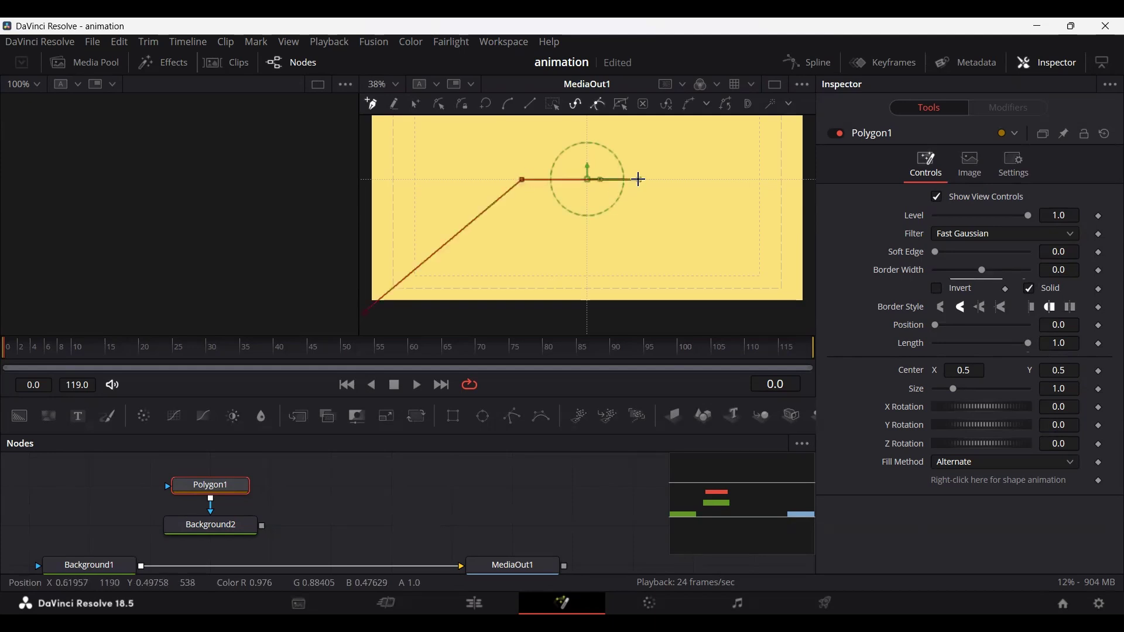
click(810, 311)
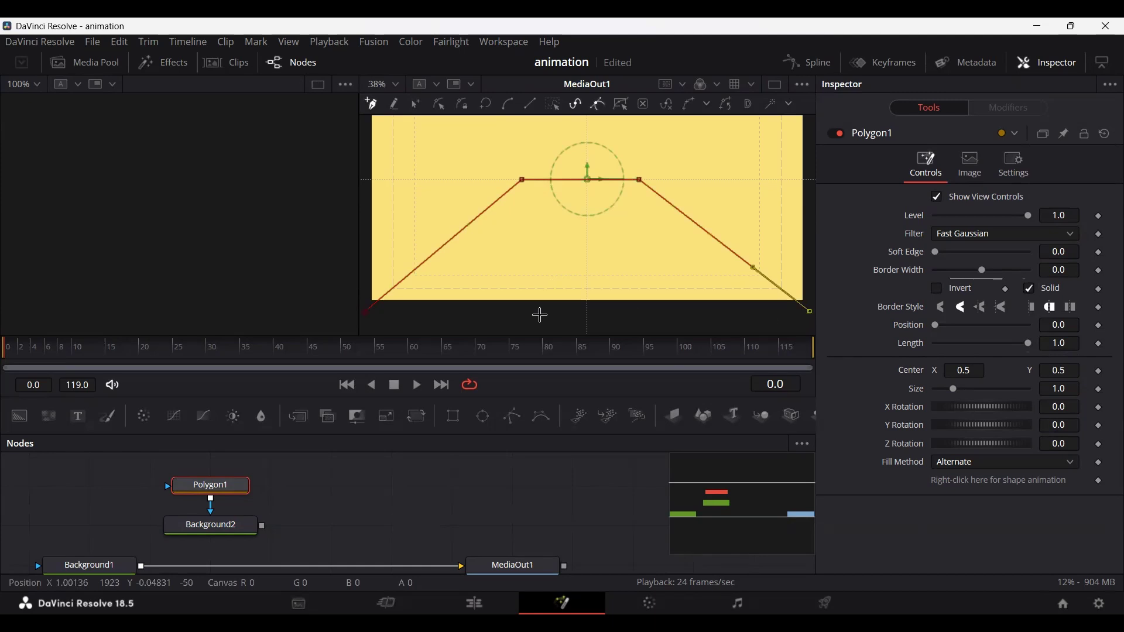
click(366, 311)
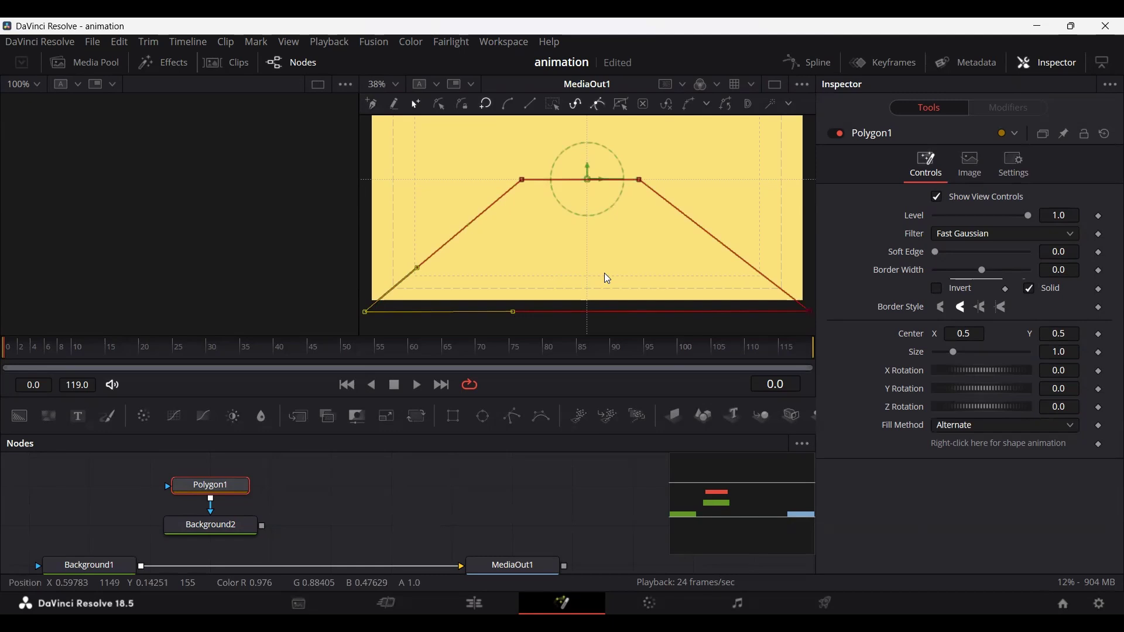
- Save the project and refine the trapezoid so its sides pass through the frame's lower corners and its upper edge is narrower and centered
key(ctrl+s)
scroll(596, 266, up, 5)
drag(521, 288, 494, 272)
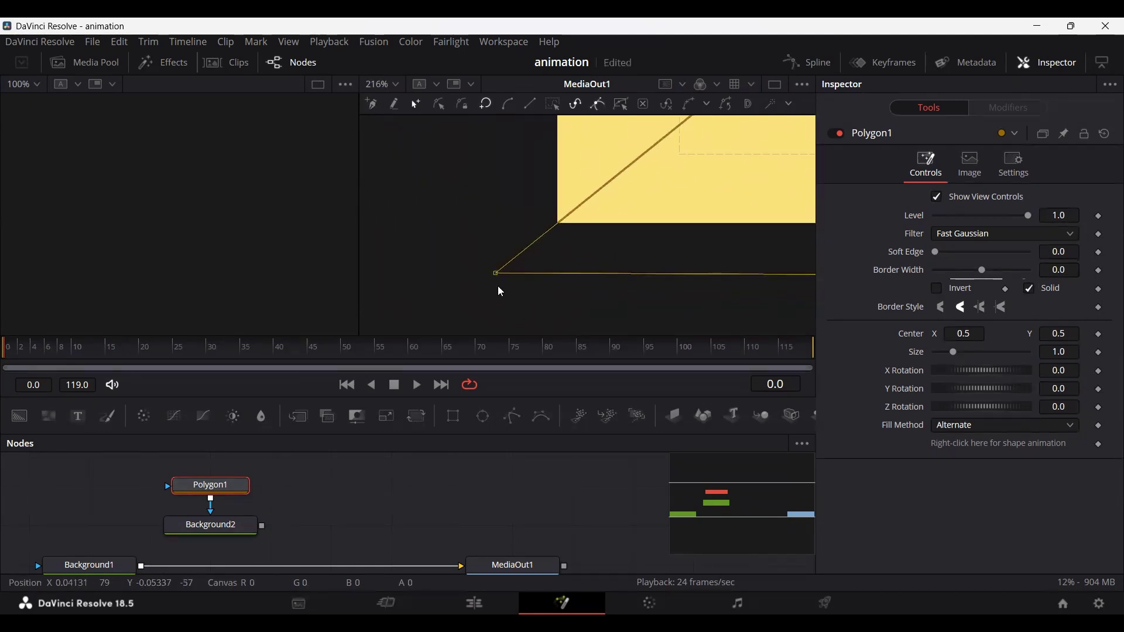
scroll(497, 288, down, 3)
drag(435, 186, 469, 185)
drag(670, 186, 659, 186)
scroll(605, 175, down, 3)
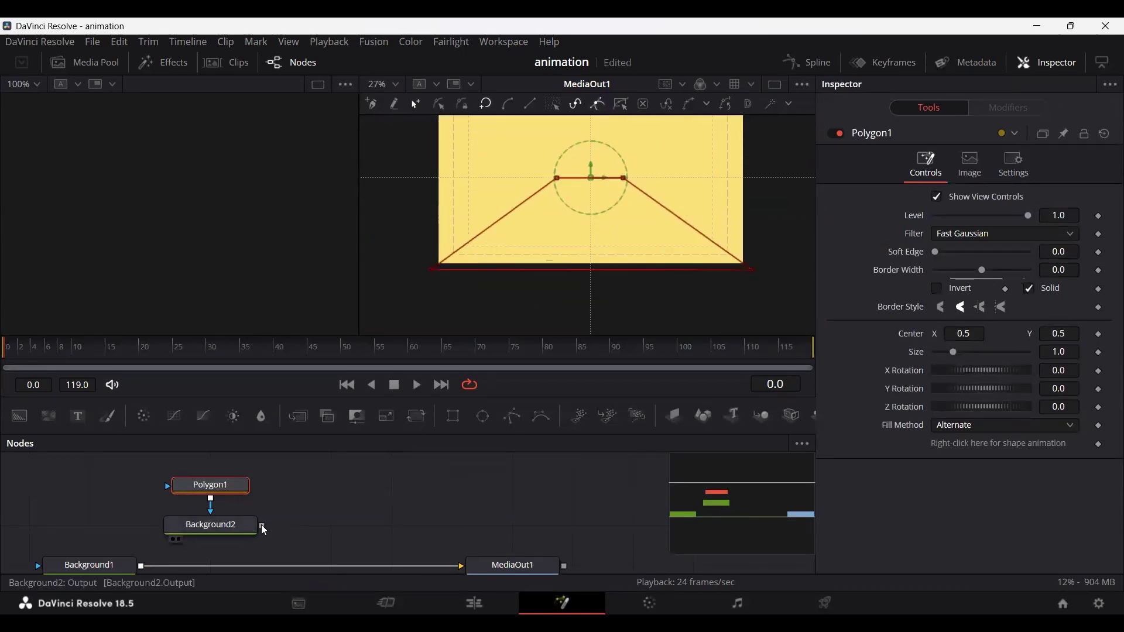
- Merge the white Background2 shape over Background1
drag(262, 525, 143, 569)
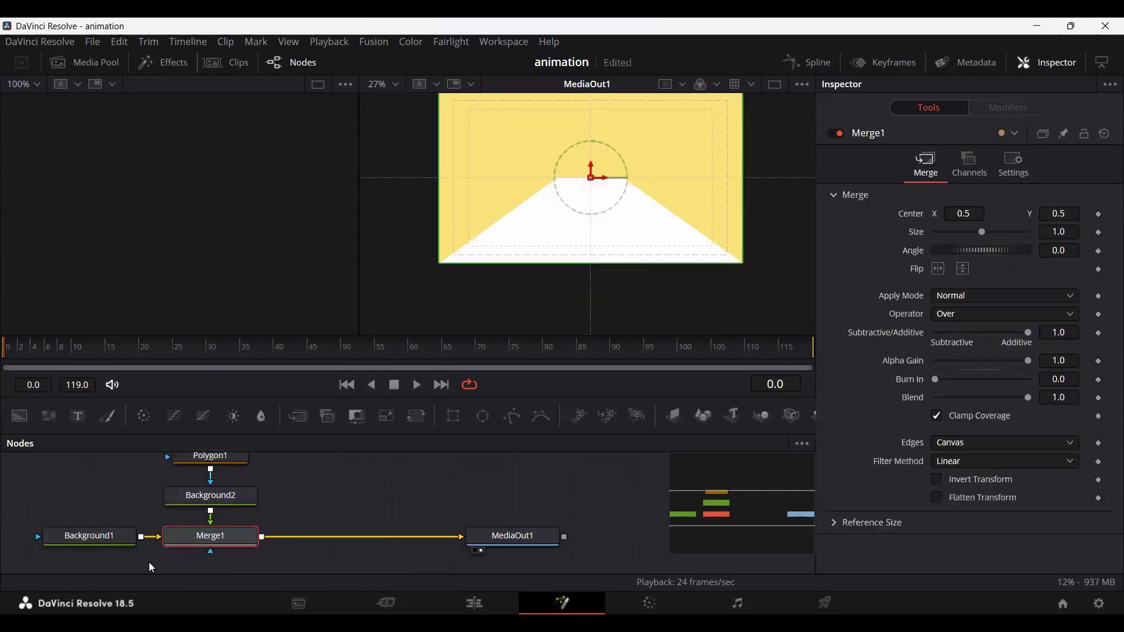
click(412, 491)
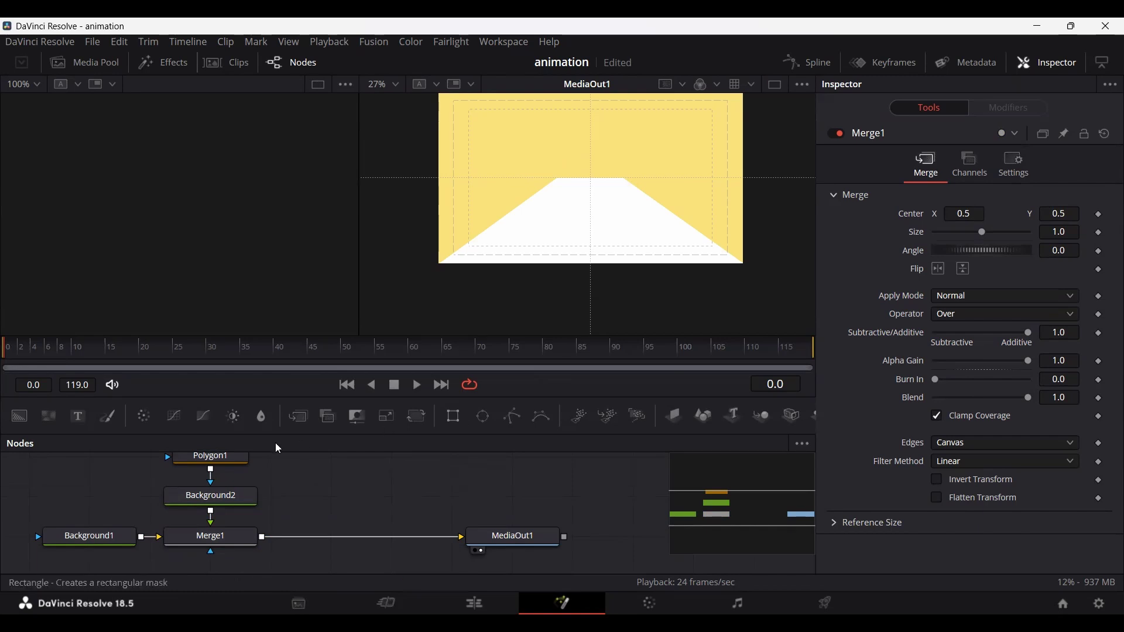
- Rename the Polygon1 node to light_rays
click(210, 462)
mouse_move(211, 497)
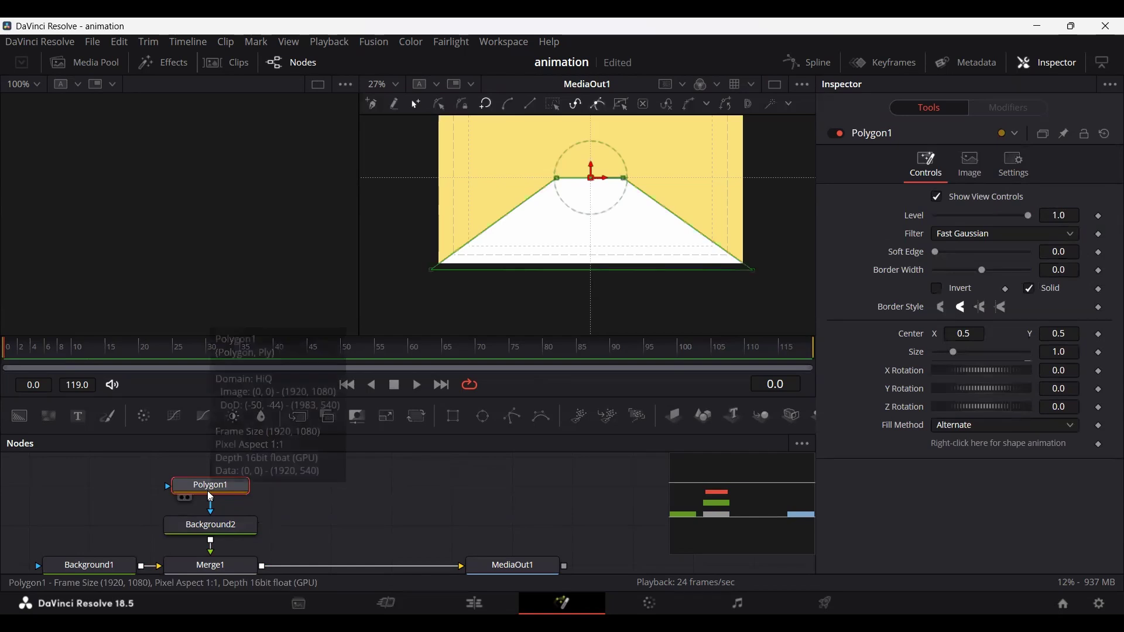
key(F2)
text(lig)
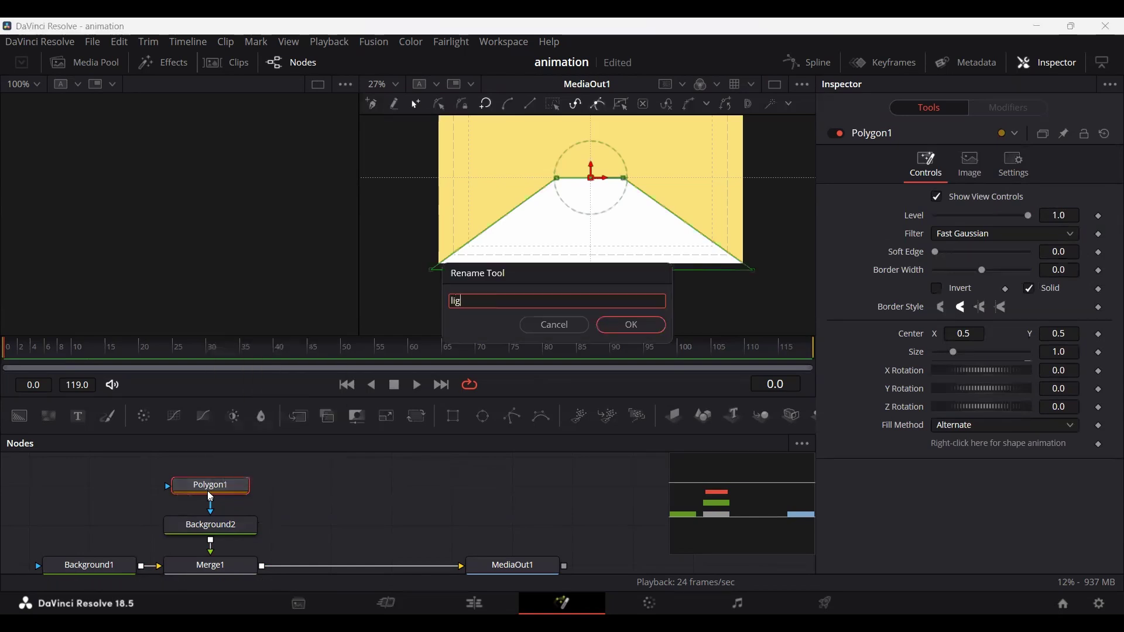
text(ht_rays)
key(Return)
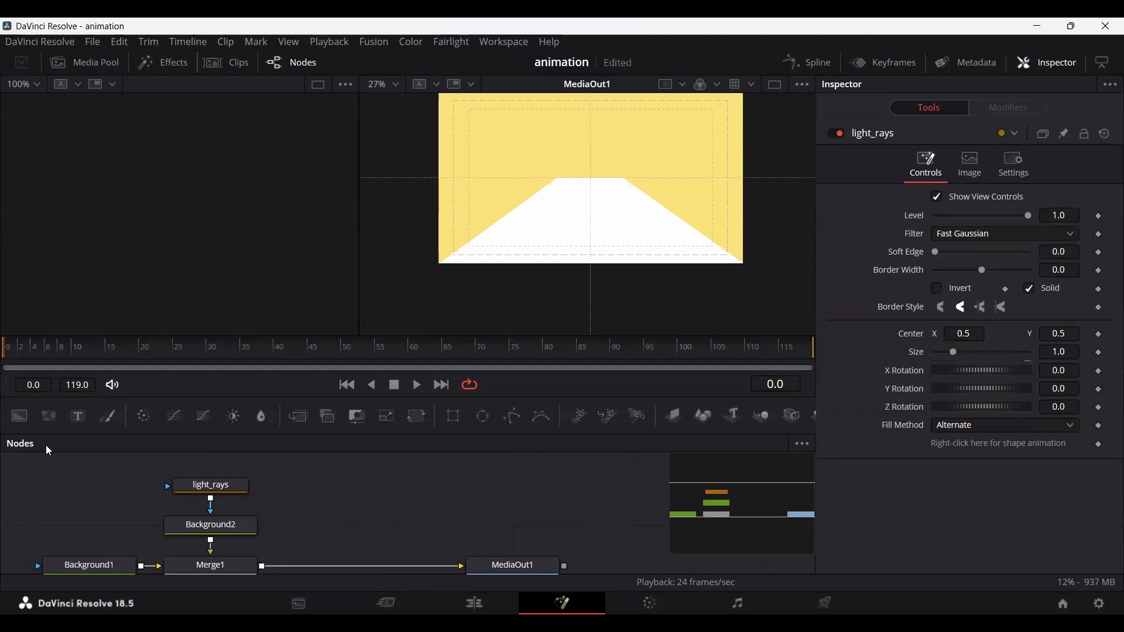
- Add a third Background node beside Background2 and color it bright yellow with red 0.944, green 1.0 and blue 0.0
click(354, 482)
drag(20, 418, 335, 529)
click(978, 284)
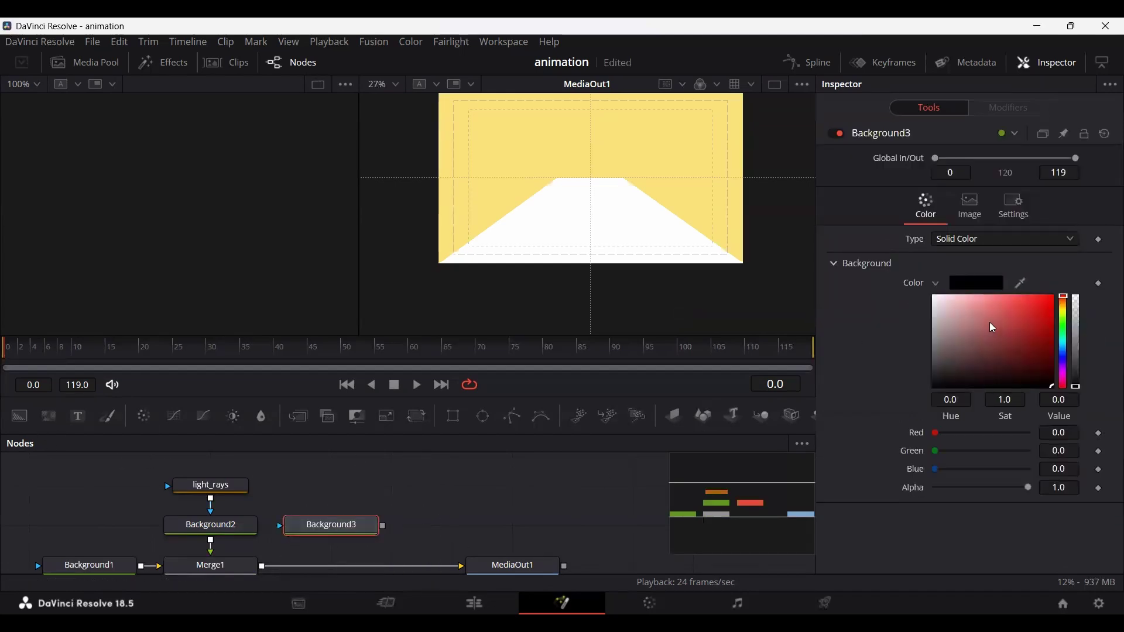
mouse_move(1063, 305)
mouse_down()
mouse_move(1057, 288)
mouse_move(1062, 311)
mouse_up()
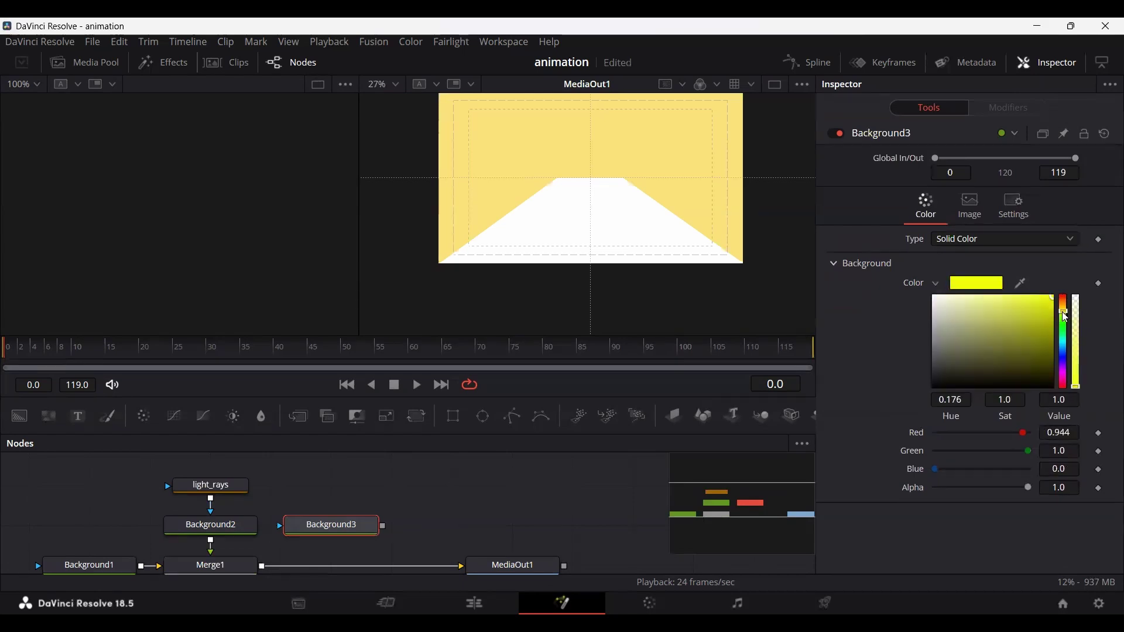
click(937, 283)
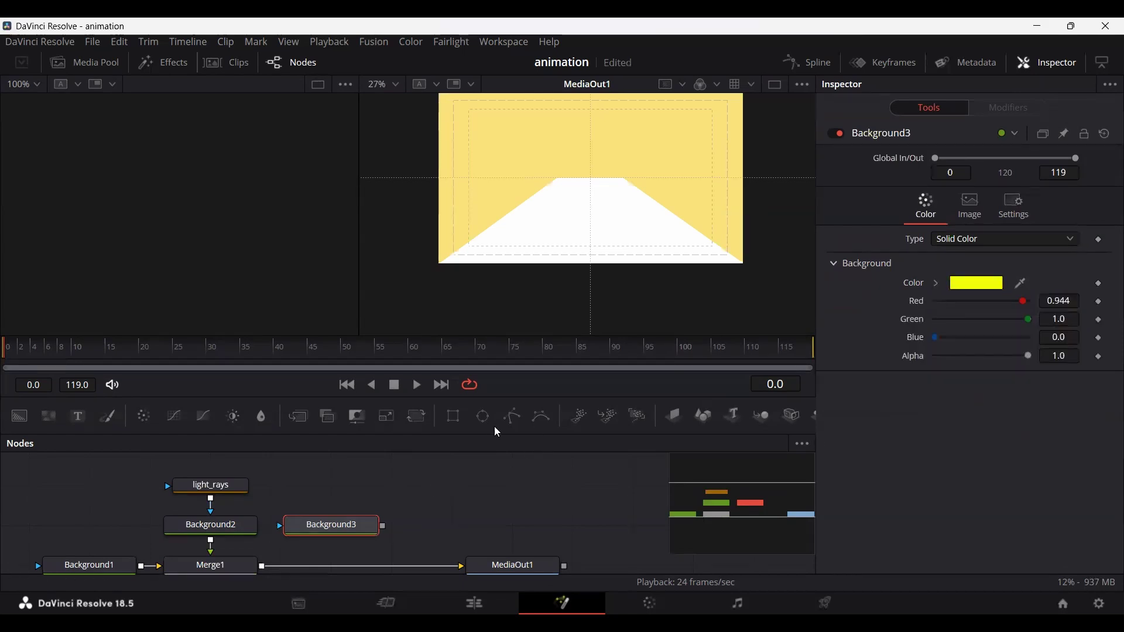
- Mask the Background3 node with an Ellipse node, setting its width to 0.047 and its height to 0.094
drag(495, 427, 339, 540)
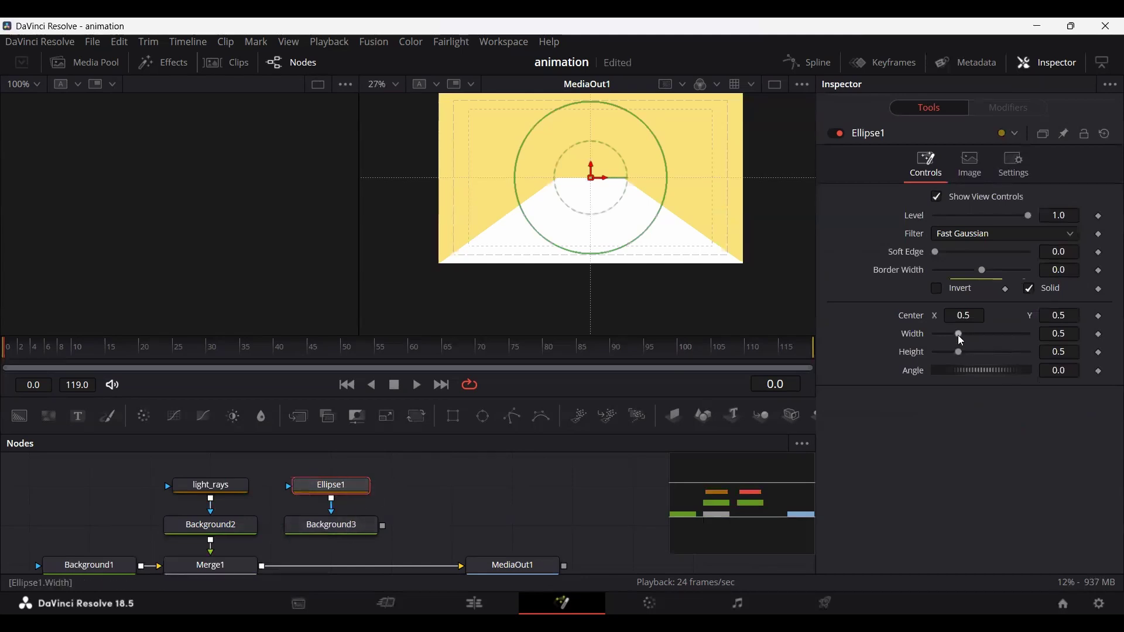
drag(959, 336, 936, 351)
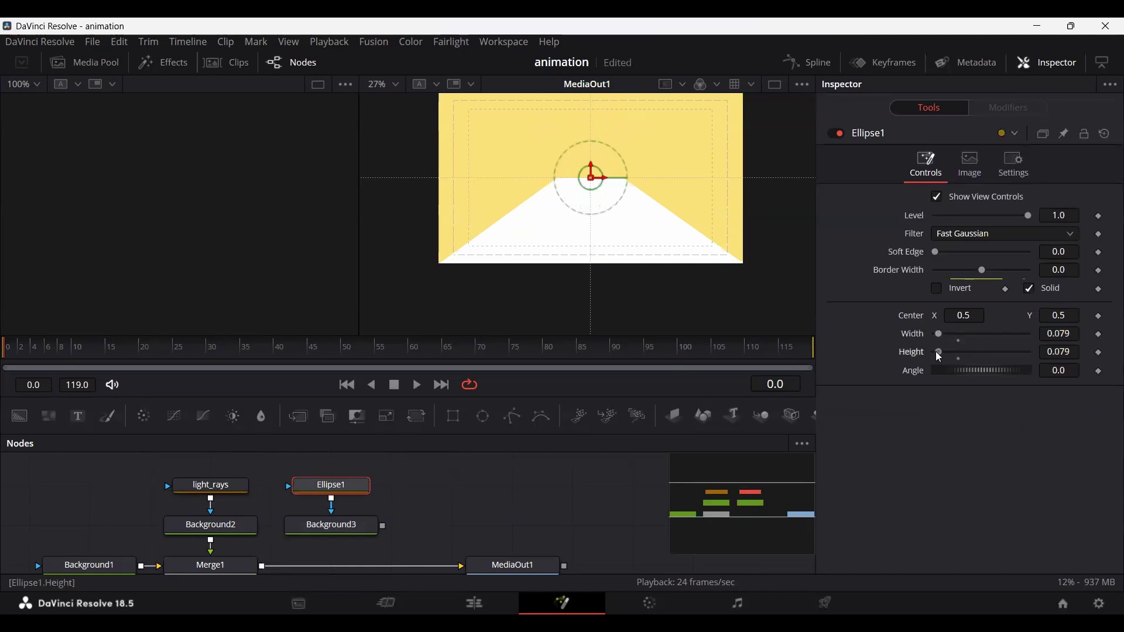
scroll(618, 188, up, 10)
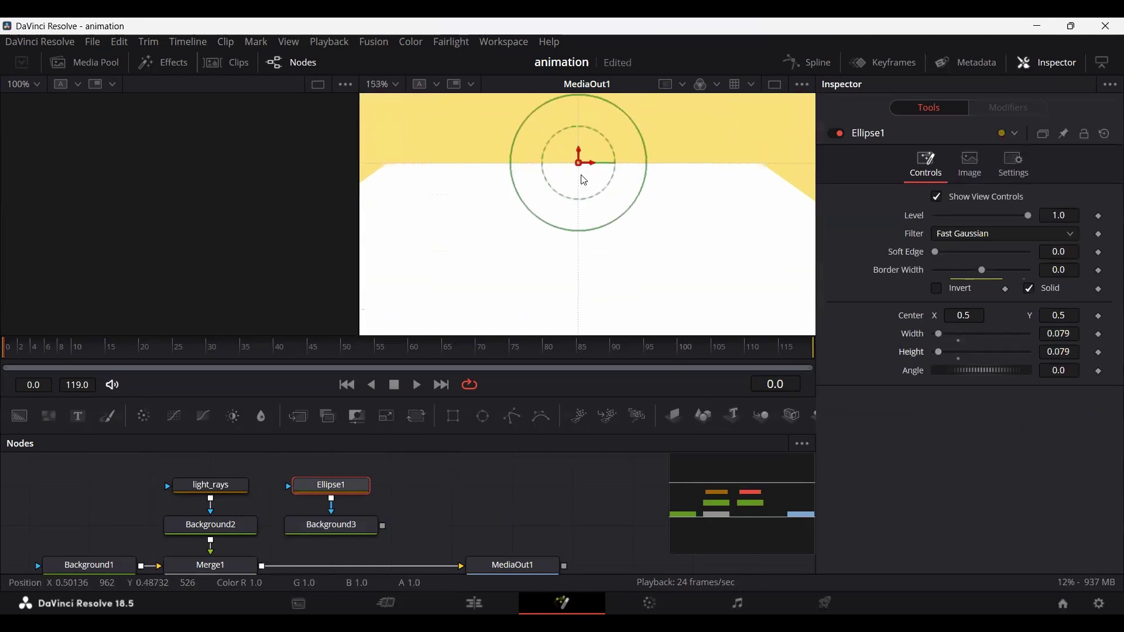
drag(942, 335, 939, 335)
click(1060, 352)
text(0.094)
key(Return)
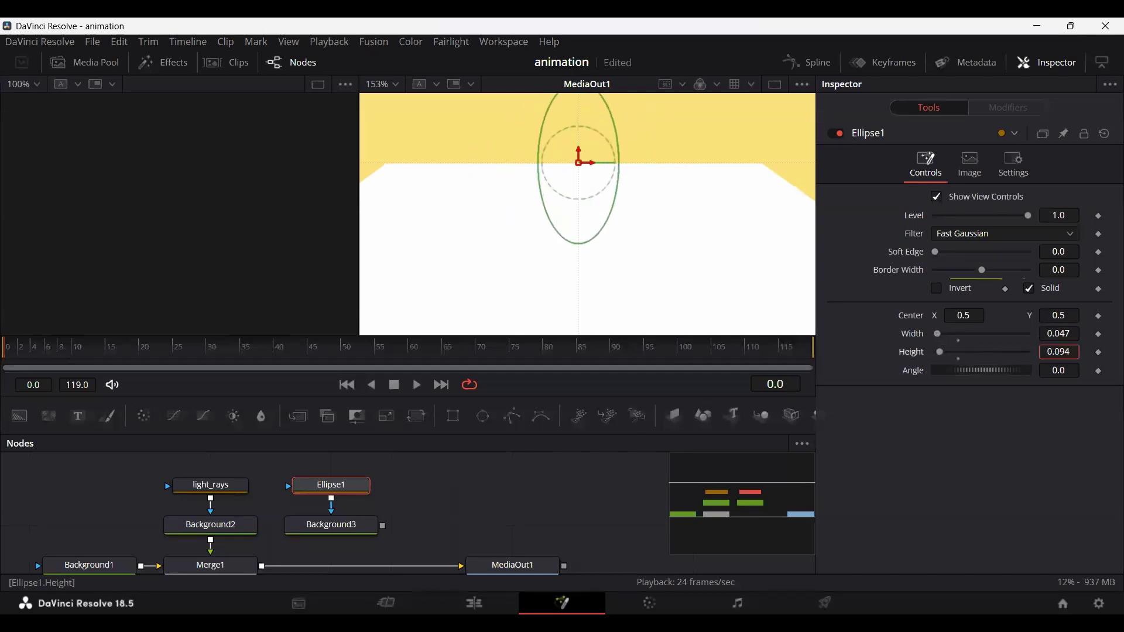
scroll(617, 233, down, 2)
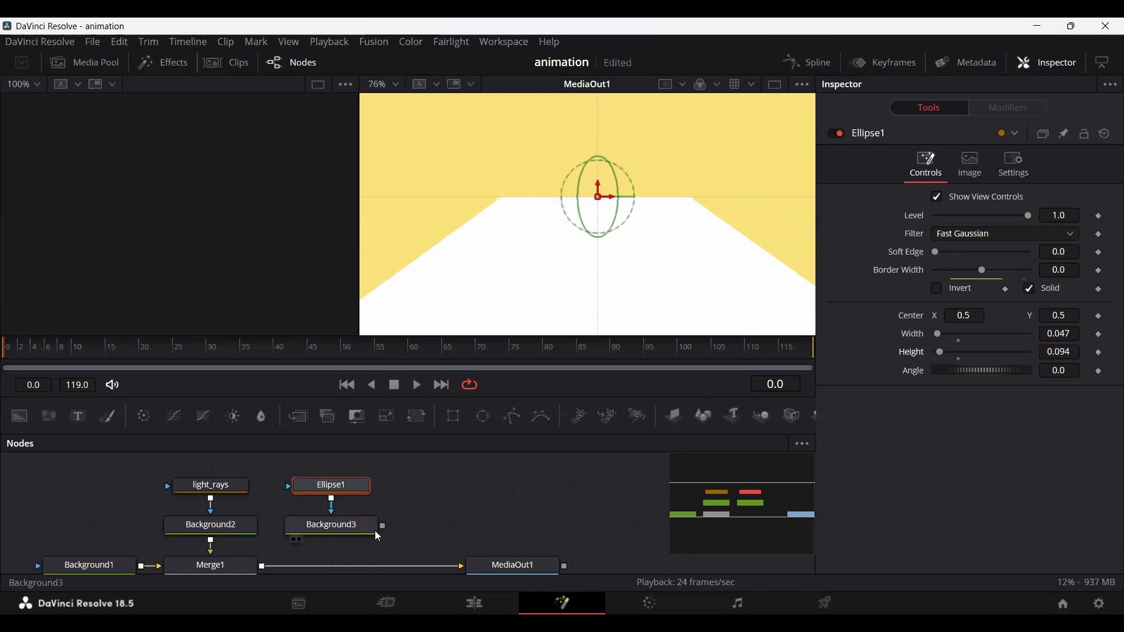
- Merge the yellow ellipse from Background3 over the Merge1 output
drag(383, 529, 265, 566)
click(429, 506)
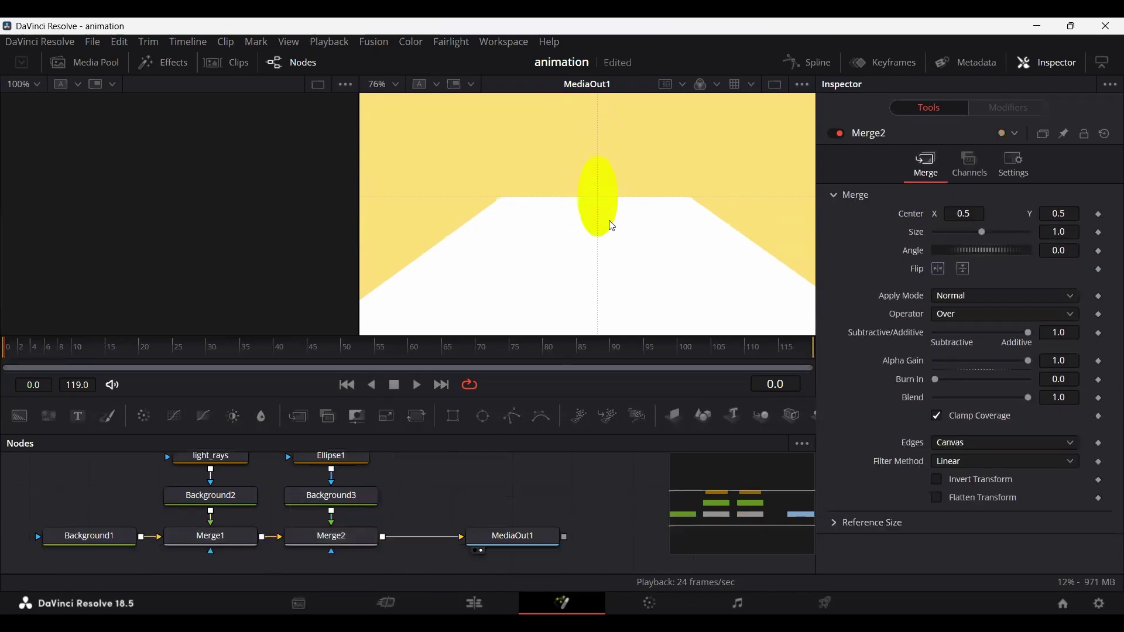
scroll(419, 486, down, 2)
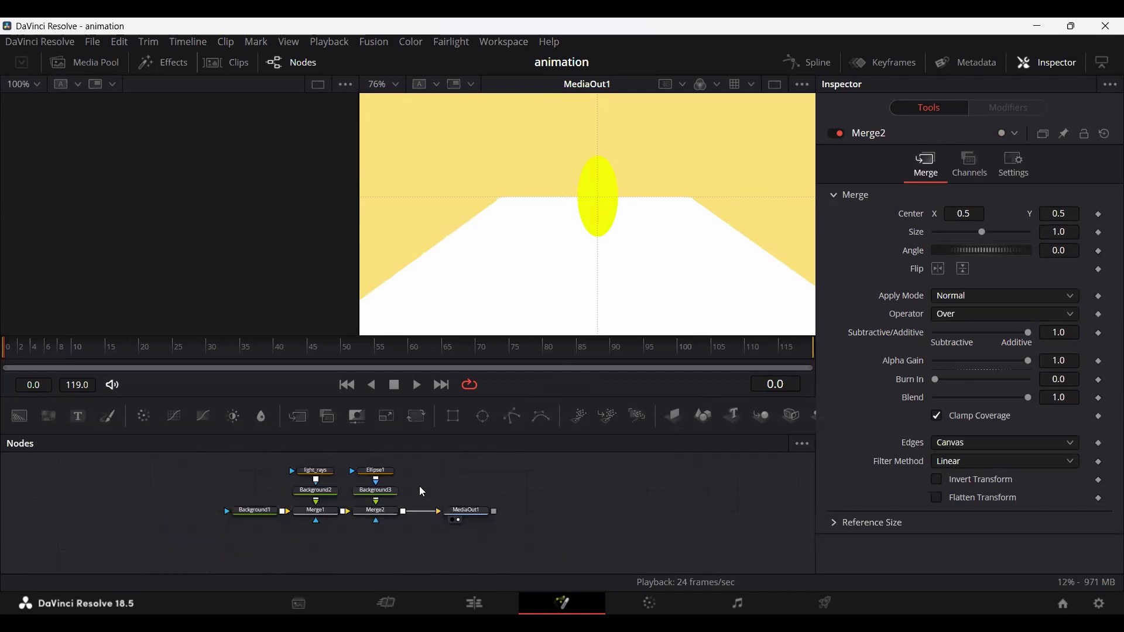
scroll(422, 479, up, 2)
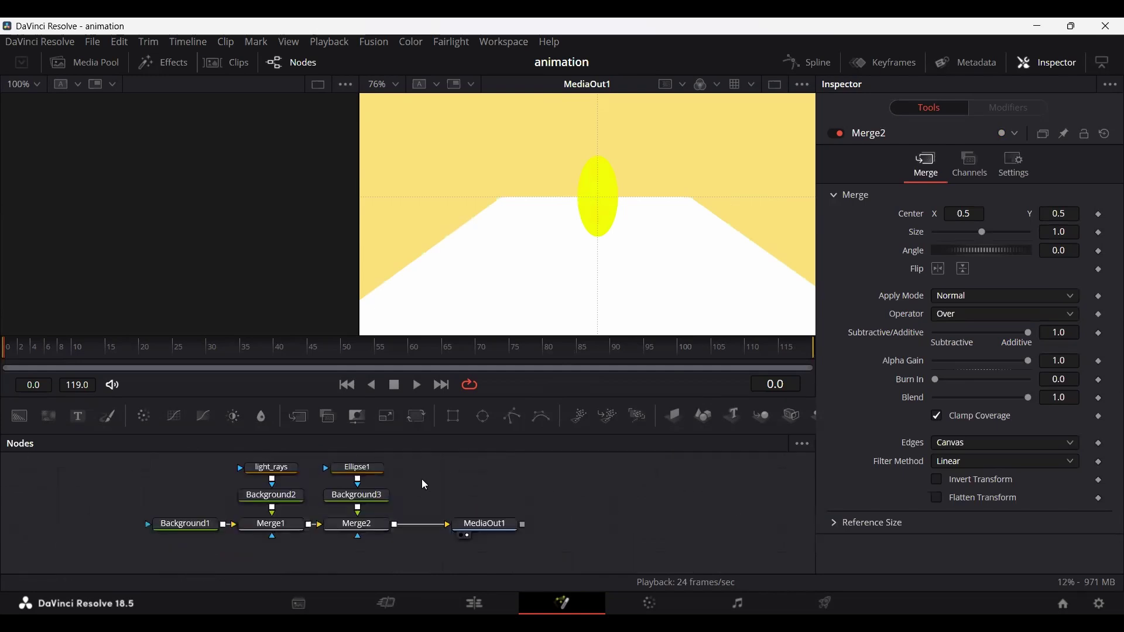
- Rename the Ellipse1 node to bulb
click(358, 484)
key(F2)
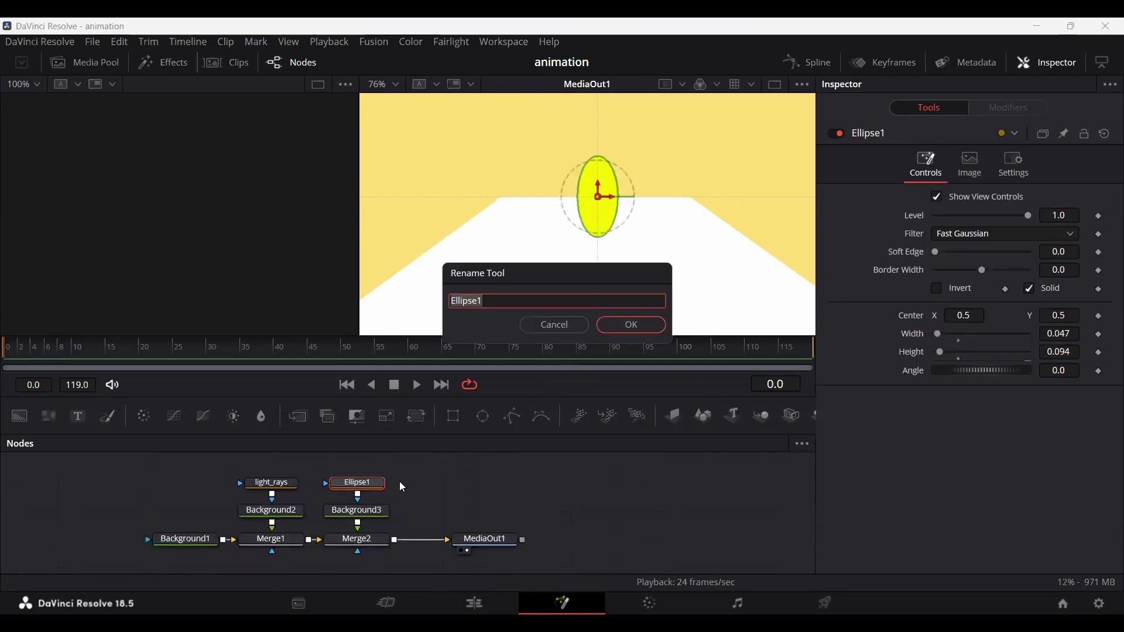
text(bulb)
key(Return)
- Make room before MediaOut1 and add a fourth Background node with a Polygon node above it, beside the bulb branch
drag(510, 540, 636, 539)
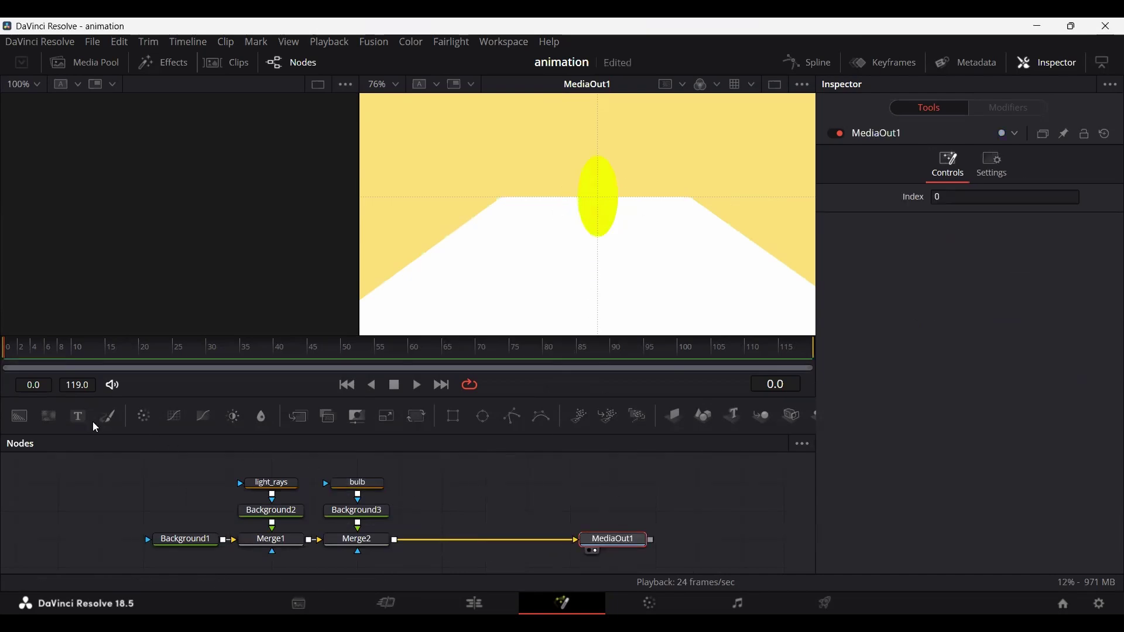
drag(19, 416, 456, 517)
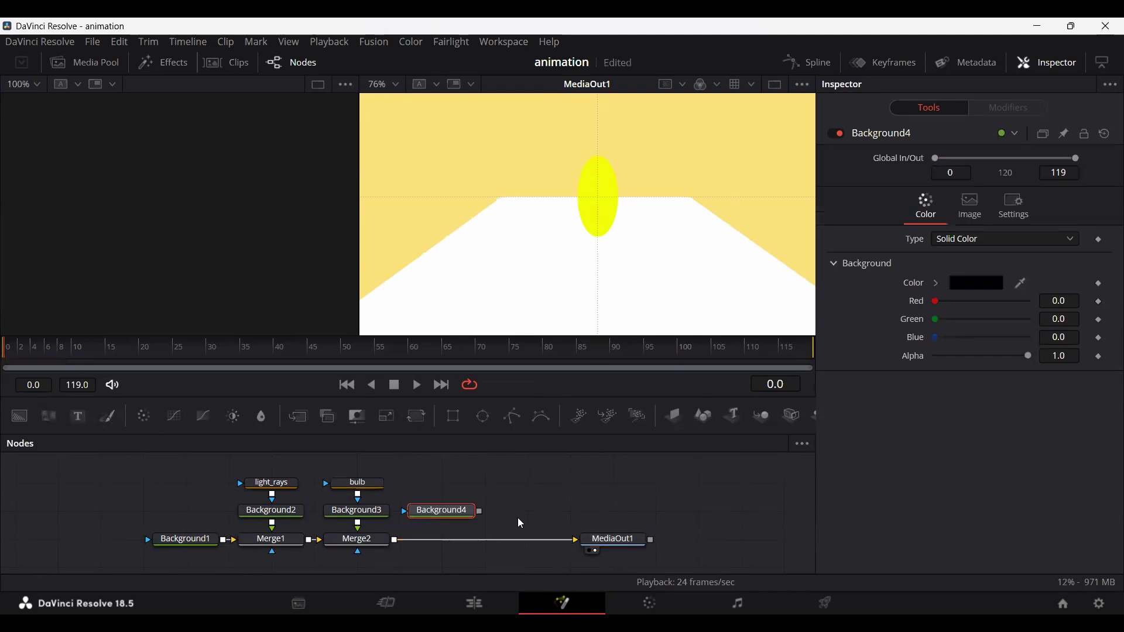
drag(508, 418, 440, 484)
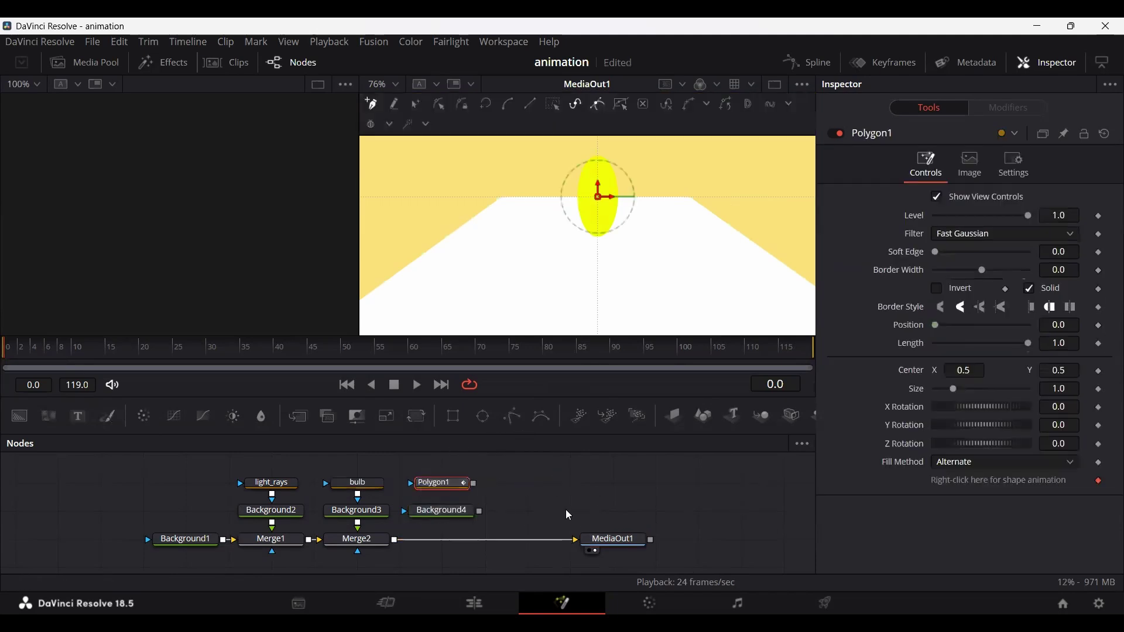
- Draw a closed four-point trapezoid with Polygon1, following the top edge and slanted sides of the white light rays
scroll(415, 258, up, 2)
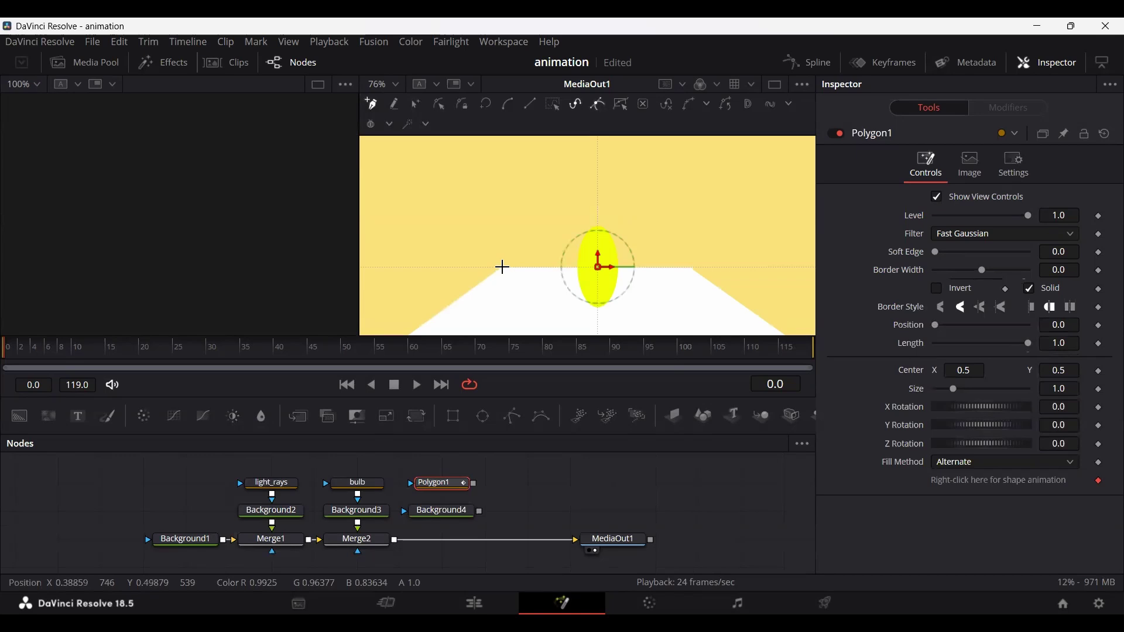
drag(502, 268, 589, 268)
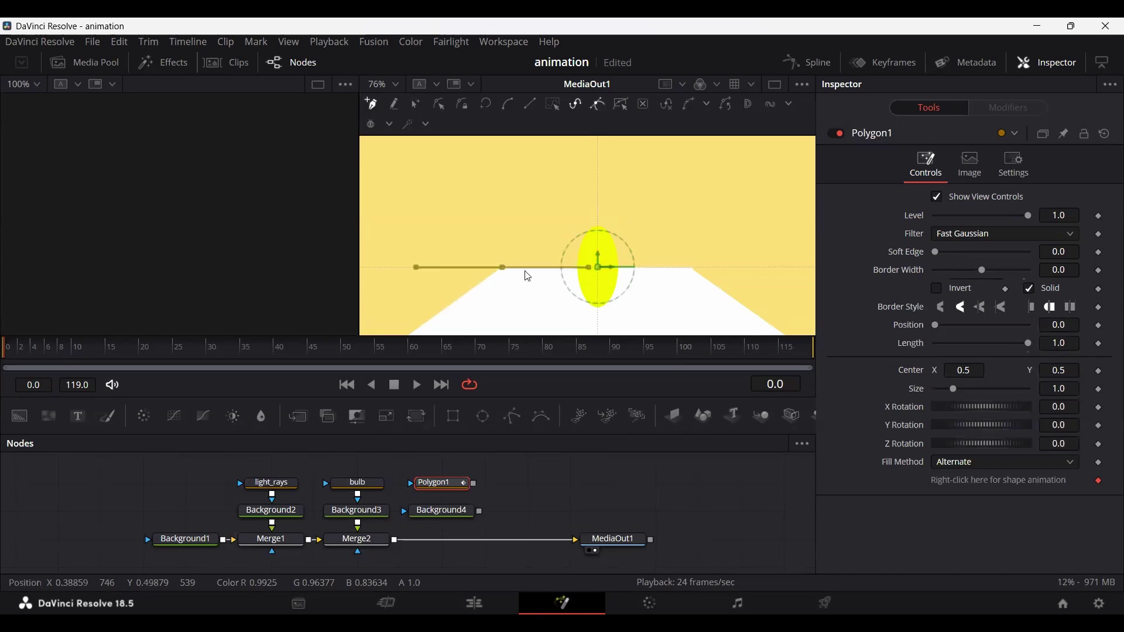
click(687, 267)
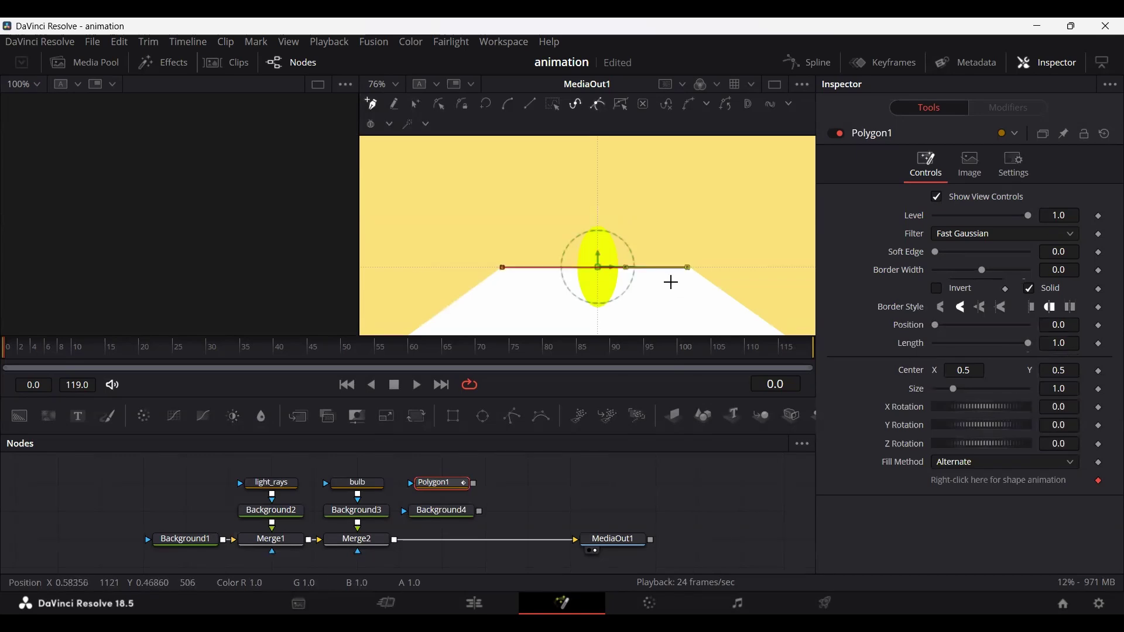
scroll(672, 281, down, 2)
click(776, 256)
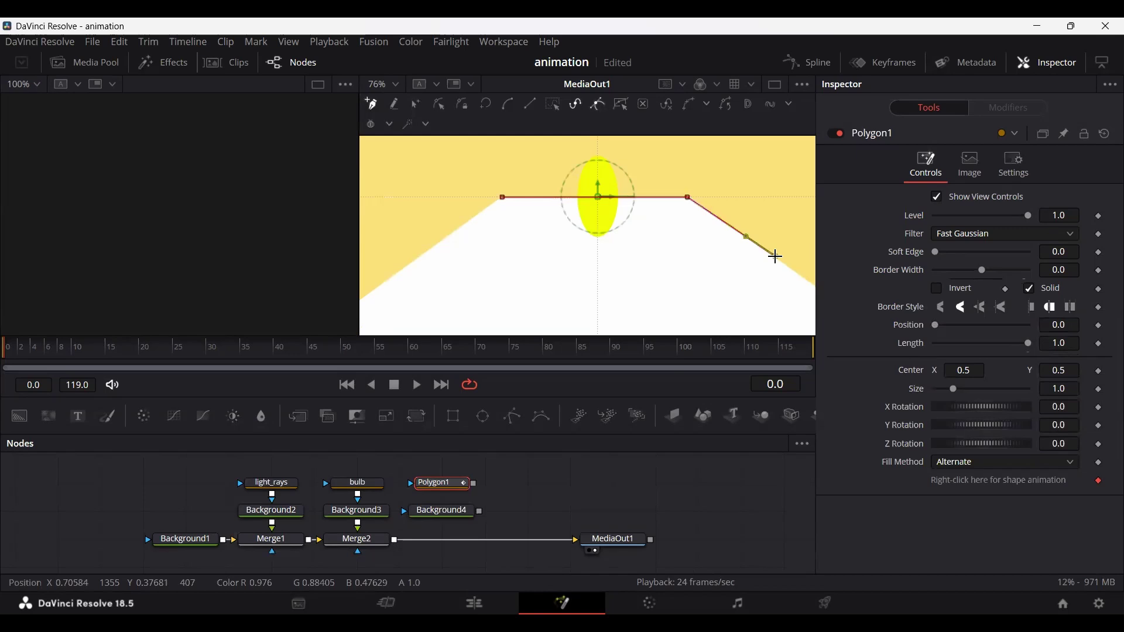
click(417, 258)
click(503, 198)
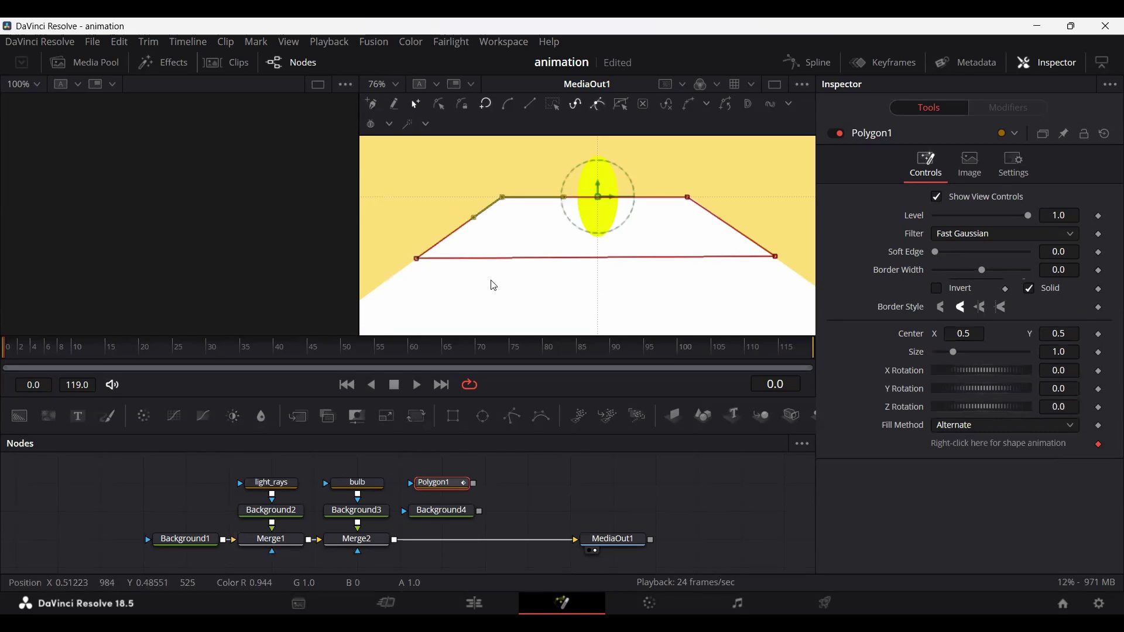
- Smooth the trapezoid's two upper points so its top edge becomes an arch
scroll(389, 274, up, 6)
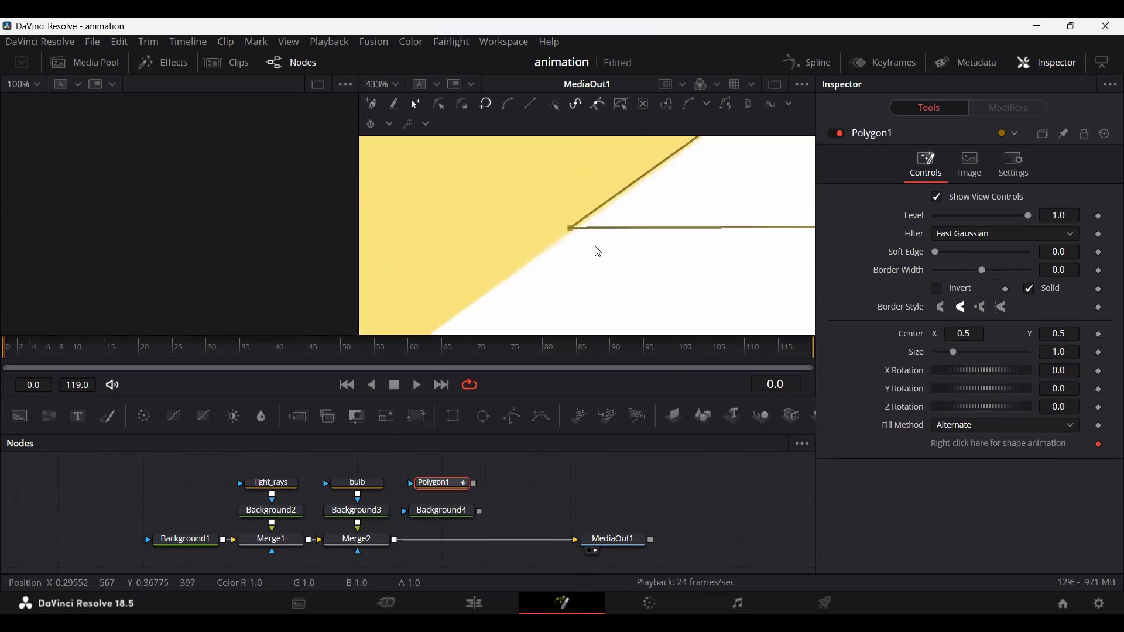
scroll(566, 237, right, 10)
scroll(585, 234, left, 10)
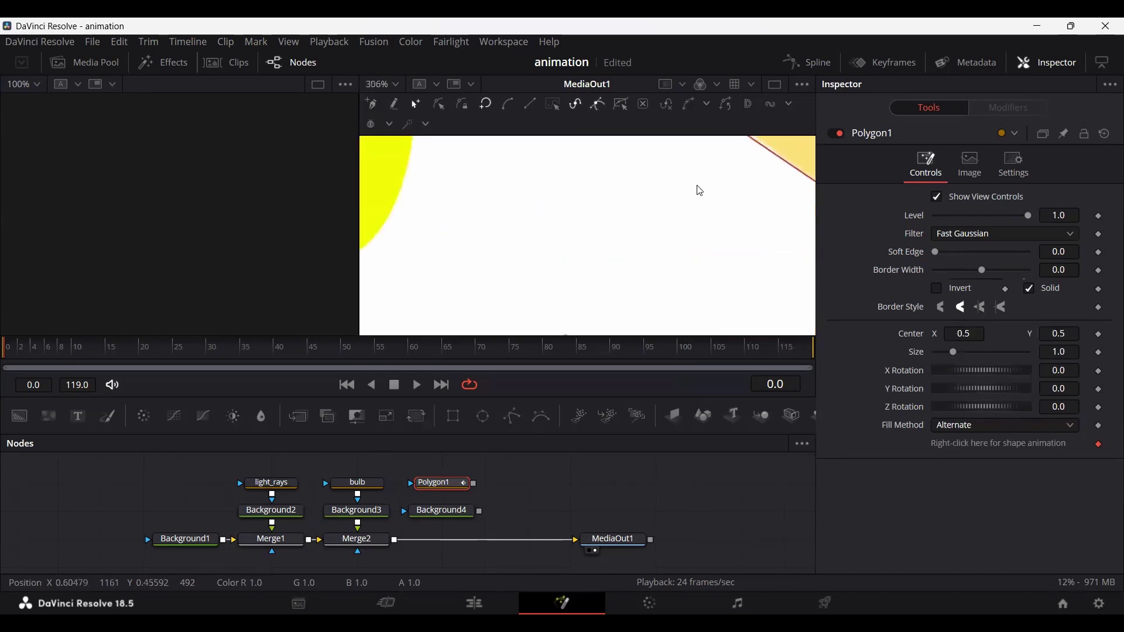
scroll(479, 235, up, 2)
key(ctrl+f)
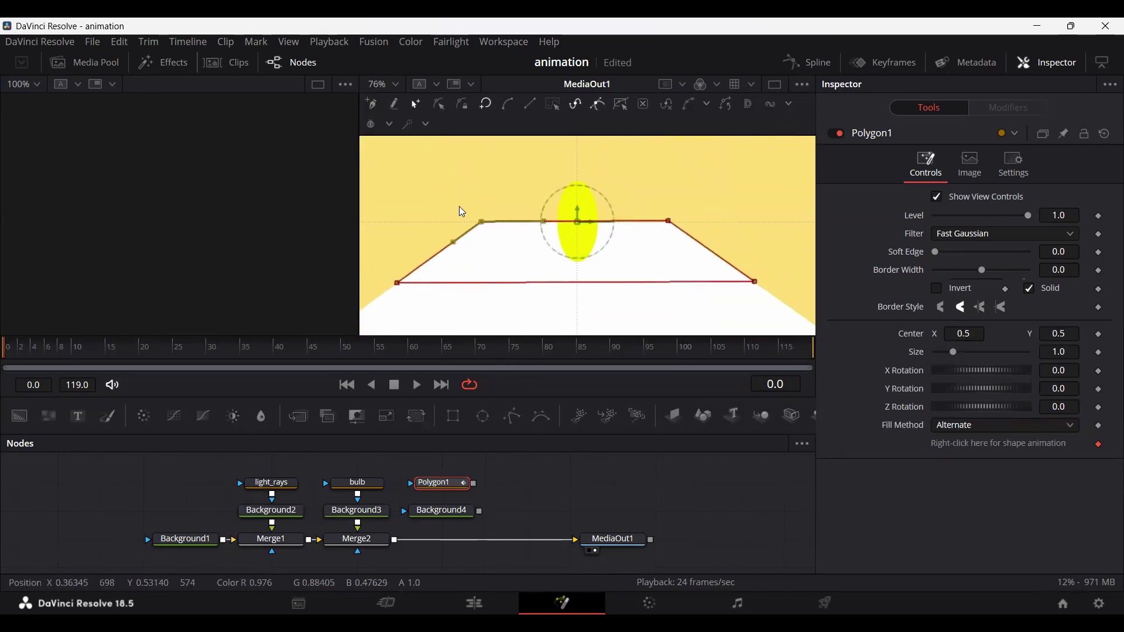
drag(458, 206, 732, 240)
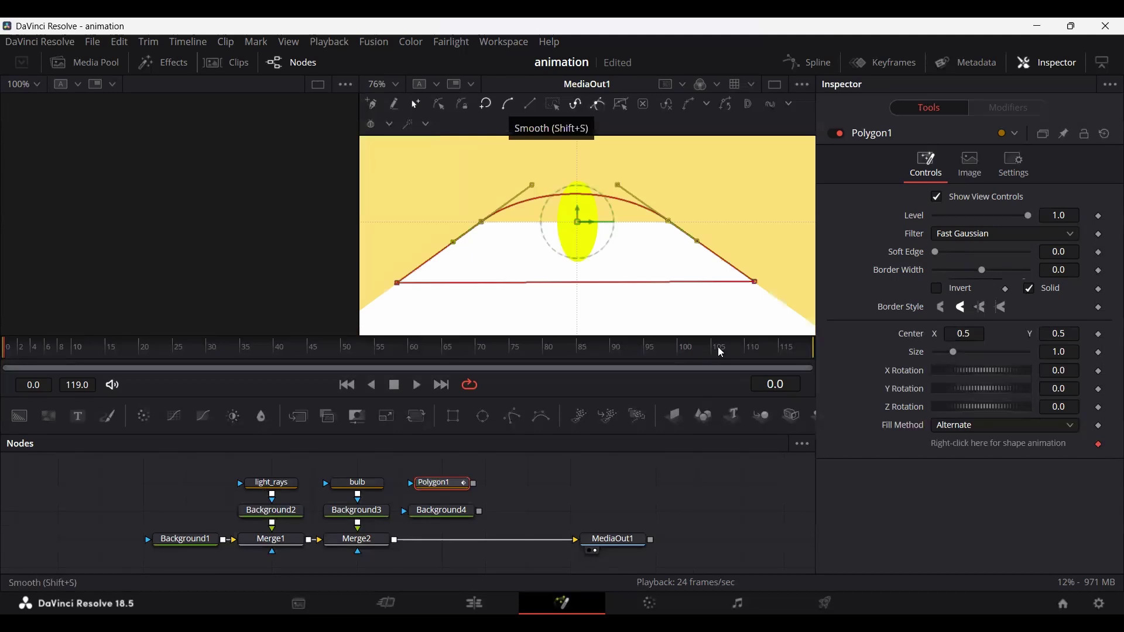
- Move the bulb ellipse straight down to a center Y of 0.386775
click(360, 488)
drag(577, 209, 573, 274)
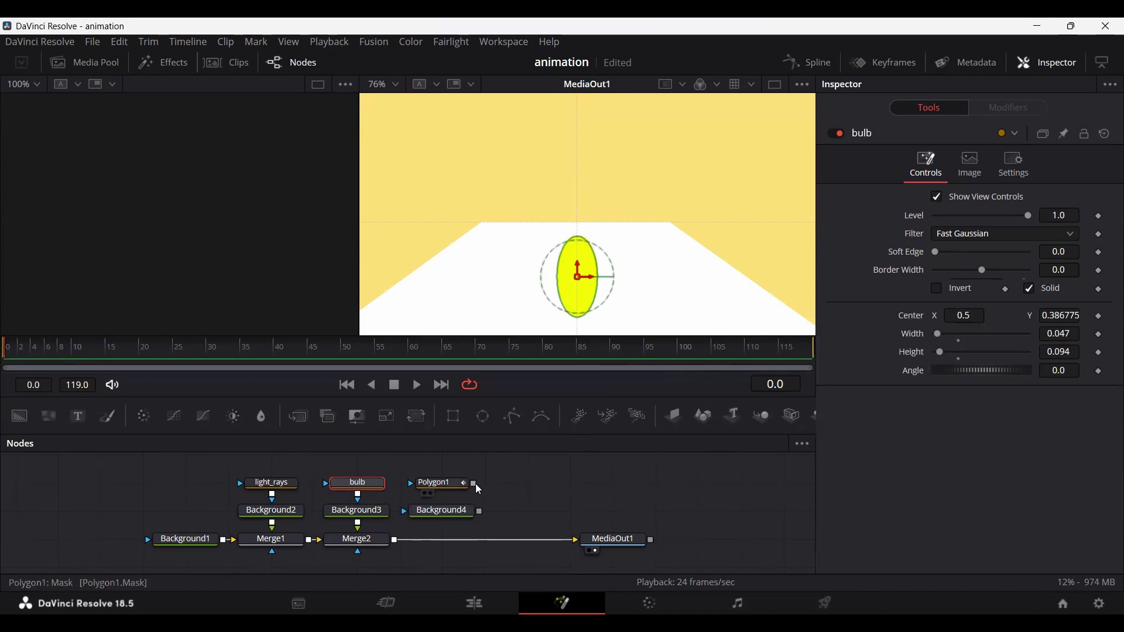
- Mask Background4 with Polygon1 and remove the polygon's shape animation
click(448, 490)
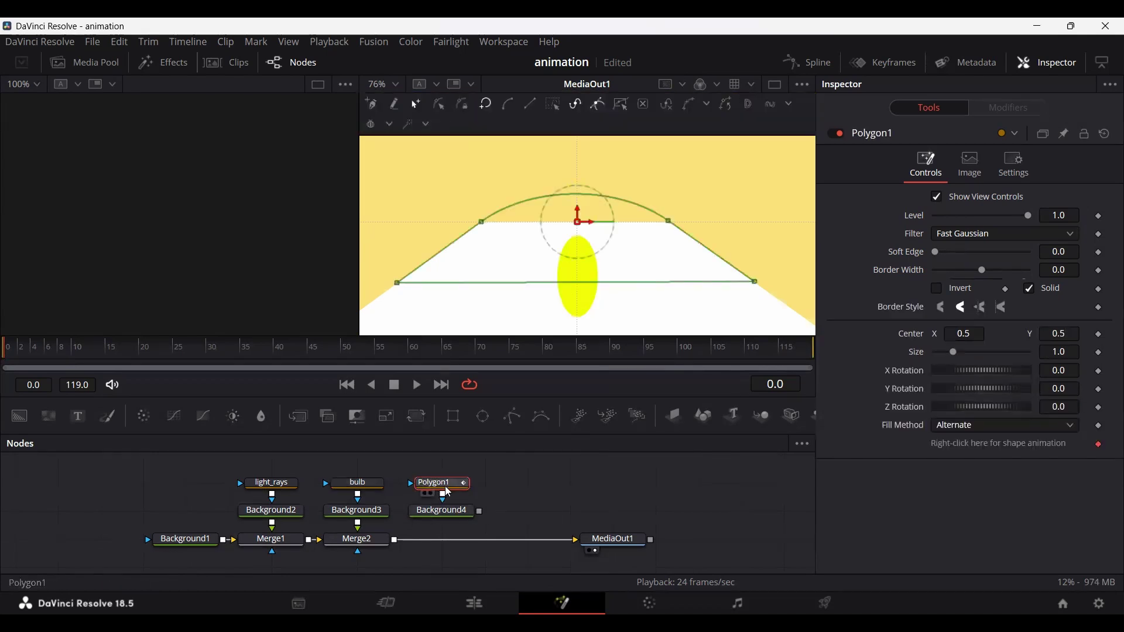
right_click(994, 449)
click(1031, 394)
- Merge the masked Background4 shape over the Merge2 output
drag(481, 513, 394, 540)
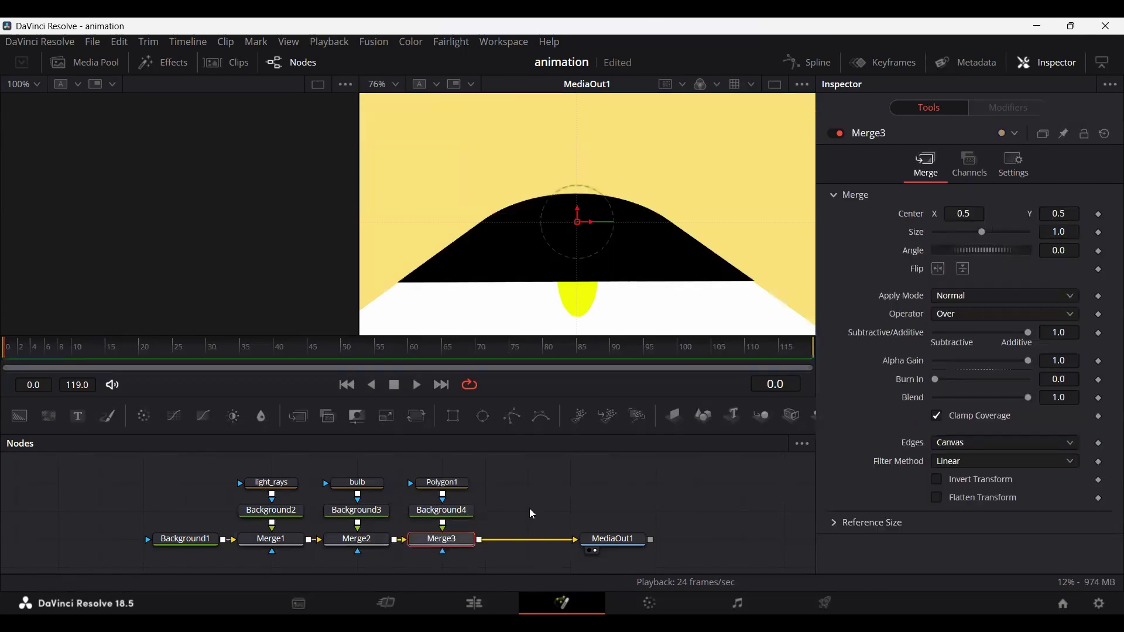
click(514, 511)
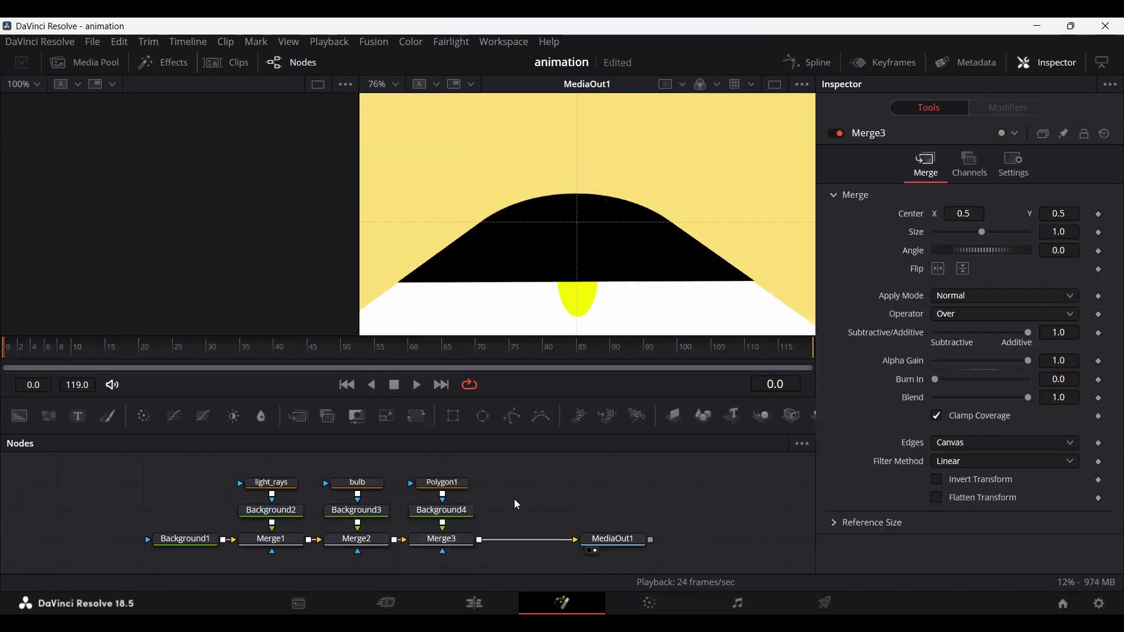
- Color Background4 orange-yellow with red 1.0, green 0.72 and blue 0.0
click(442, 483)
click(446, 513)
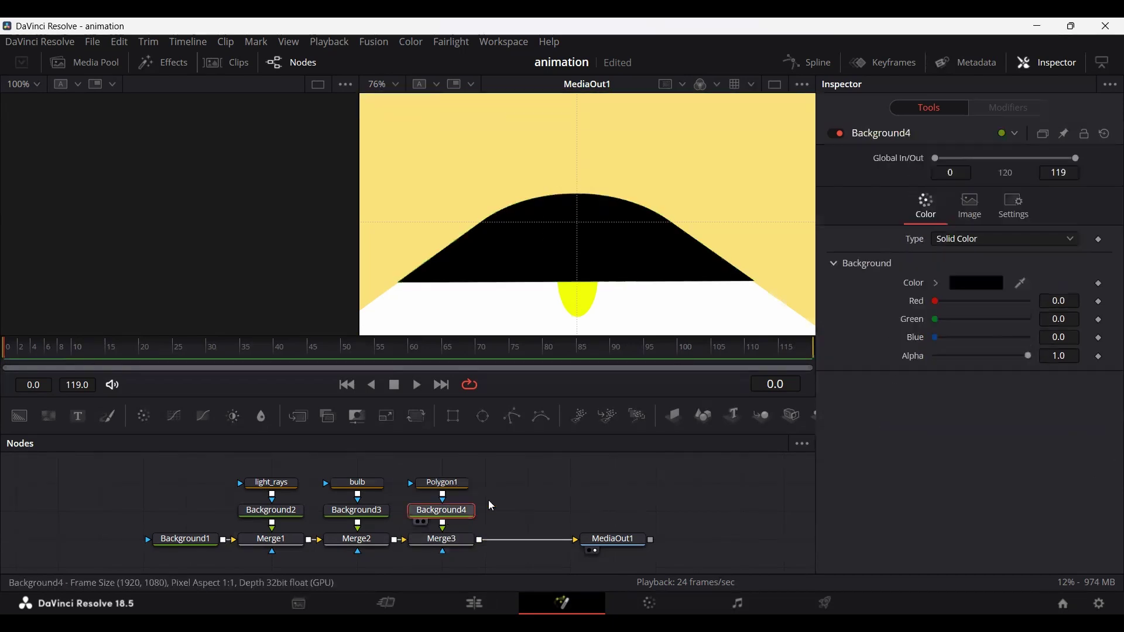
click(937, 284)
mouse_move(1069, 311)
mouse_down()
mouse_move(1054, 297)
mouse_move(1066, 299)
mouse_up()
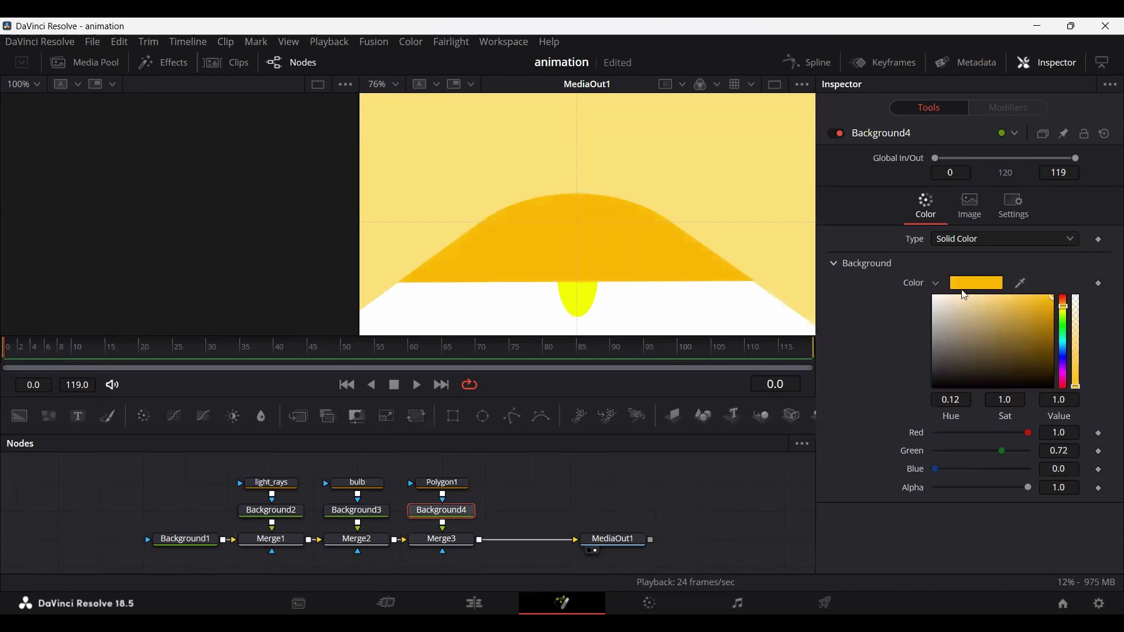
click(938, 283)
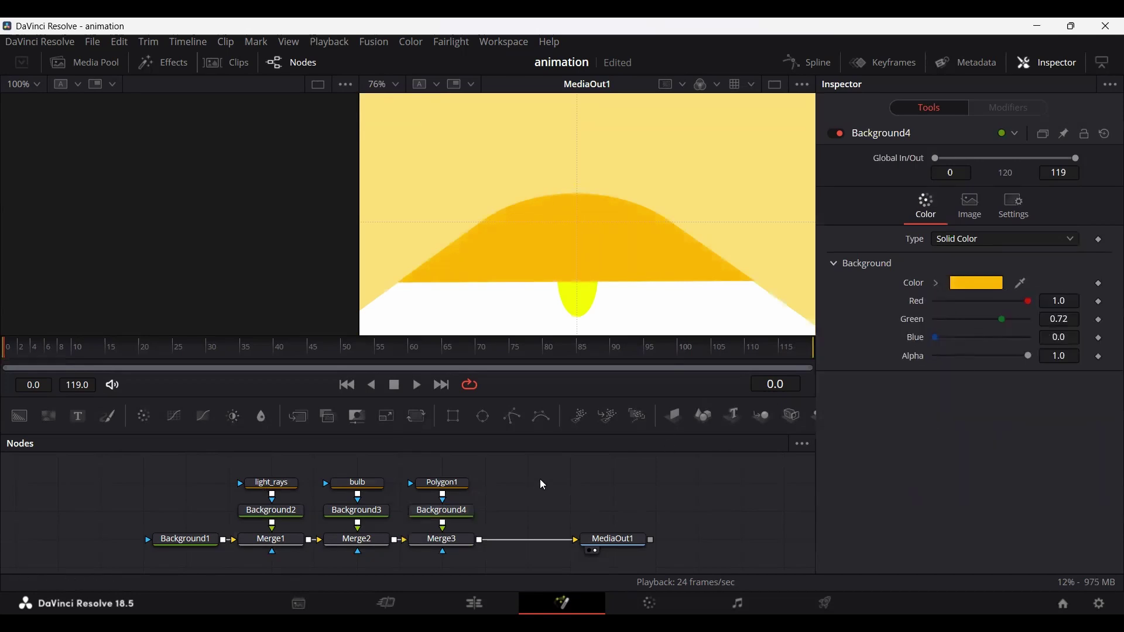
- Shift the Polygon1, Background4 and Merge3 nodes closer to MediaOut1 and rename Polygon1 to lamp
drag(425, 456, 518, 553)
click(548, 537)
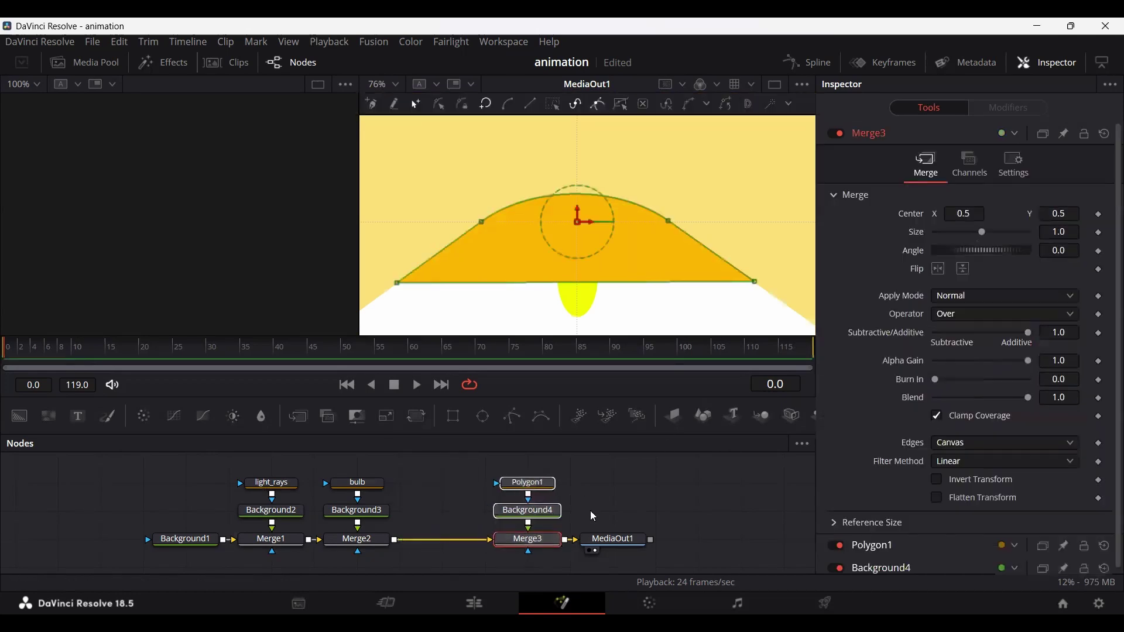
click(550, 486)
key(F2)
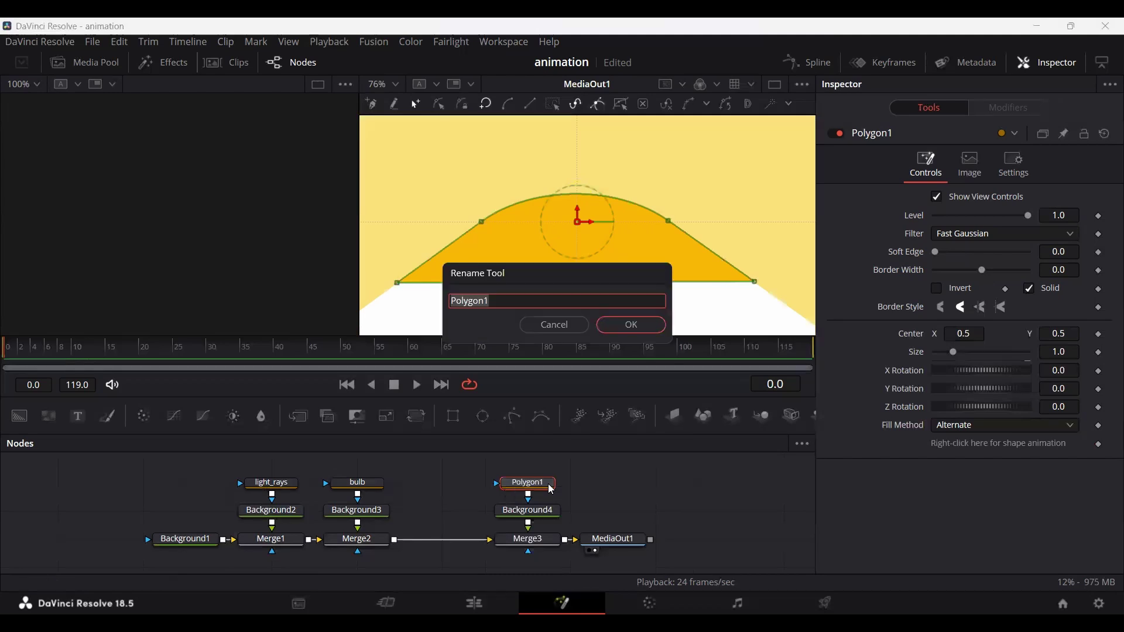
text(lamp)
key(Return)
click(459, 489)
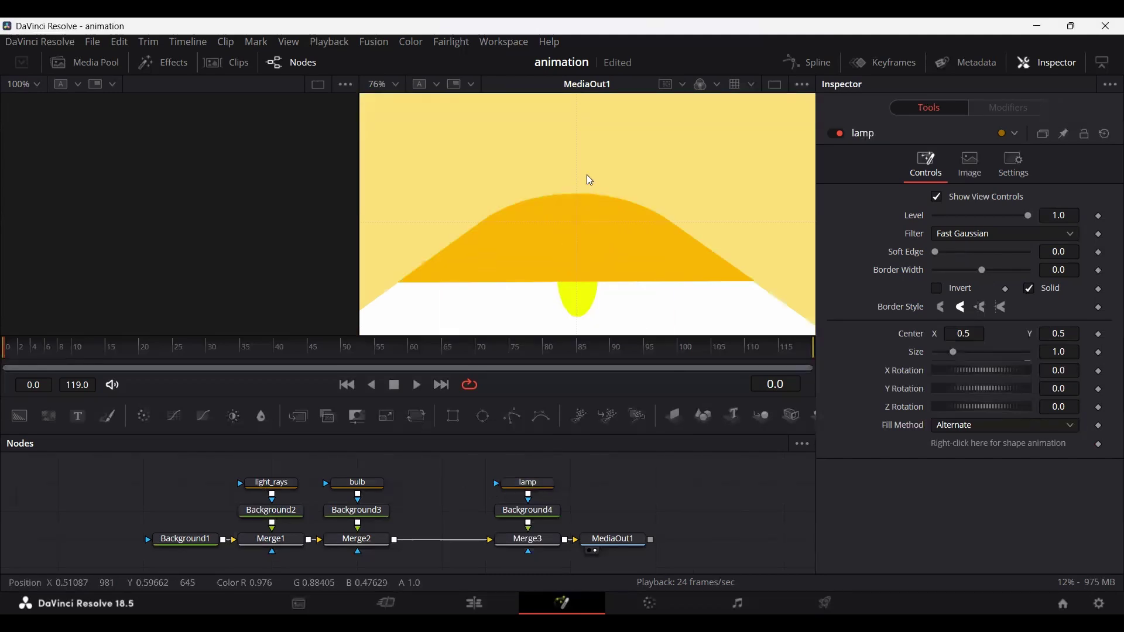
- Add a fifth Background node and a new Polygon node between the bulb and lamp branches, removing the polygon's shape animation
scroll(616, 242, down, 2)
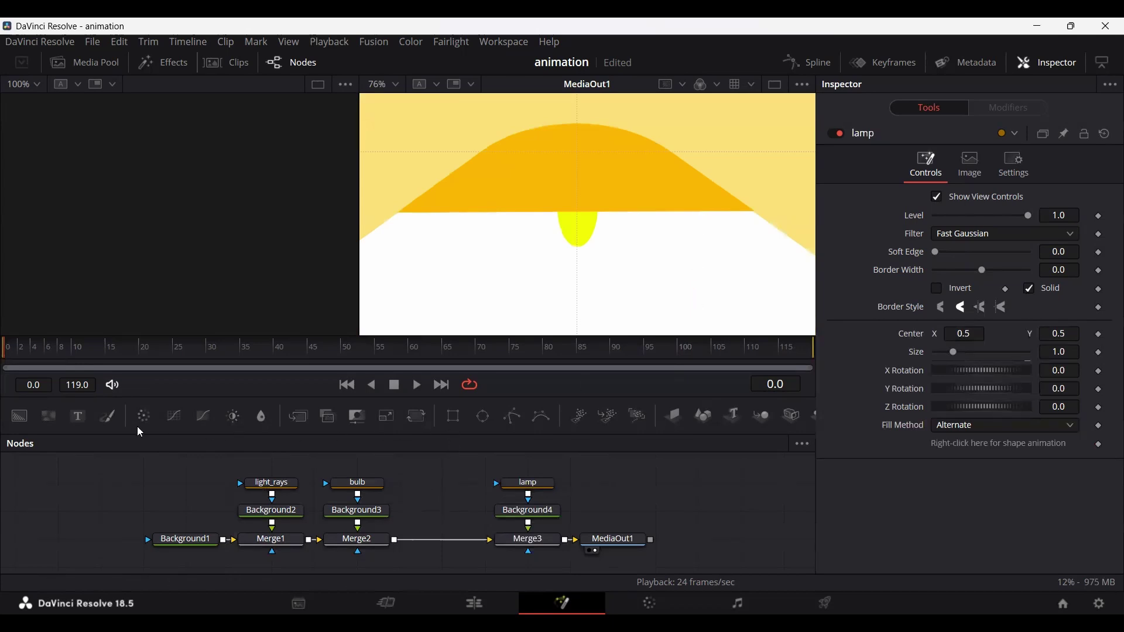
drag(19, 416, 431, 518)
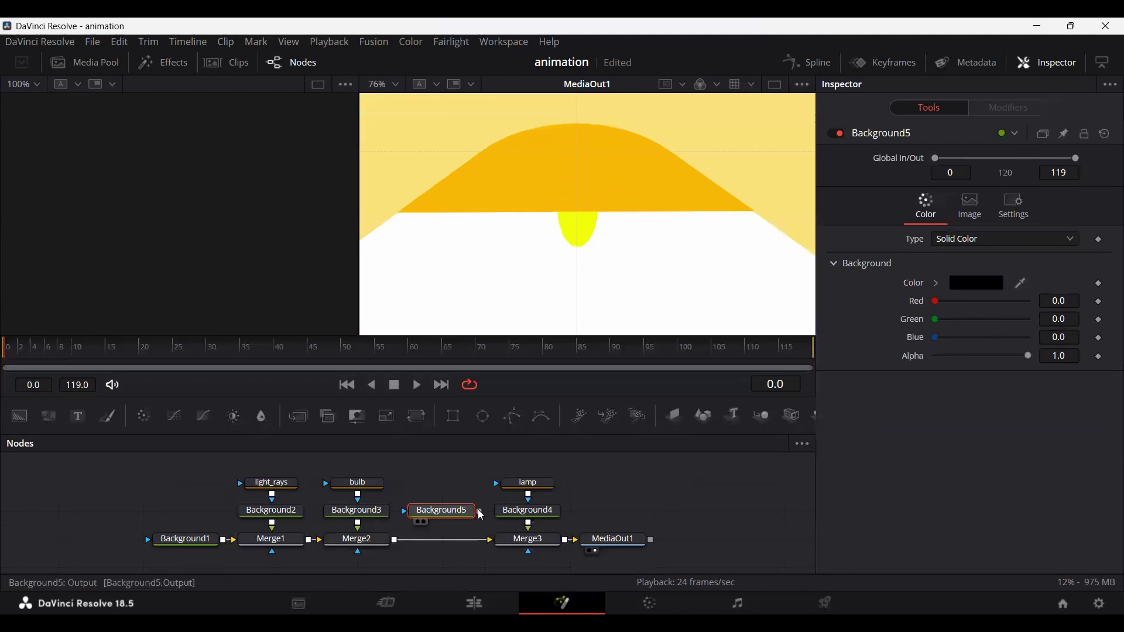
drag(514, 419, 481, 492)
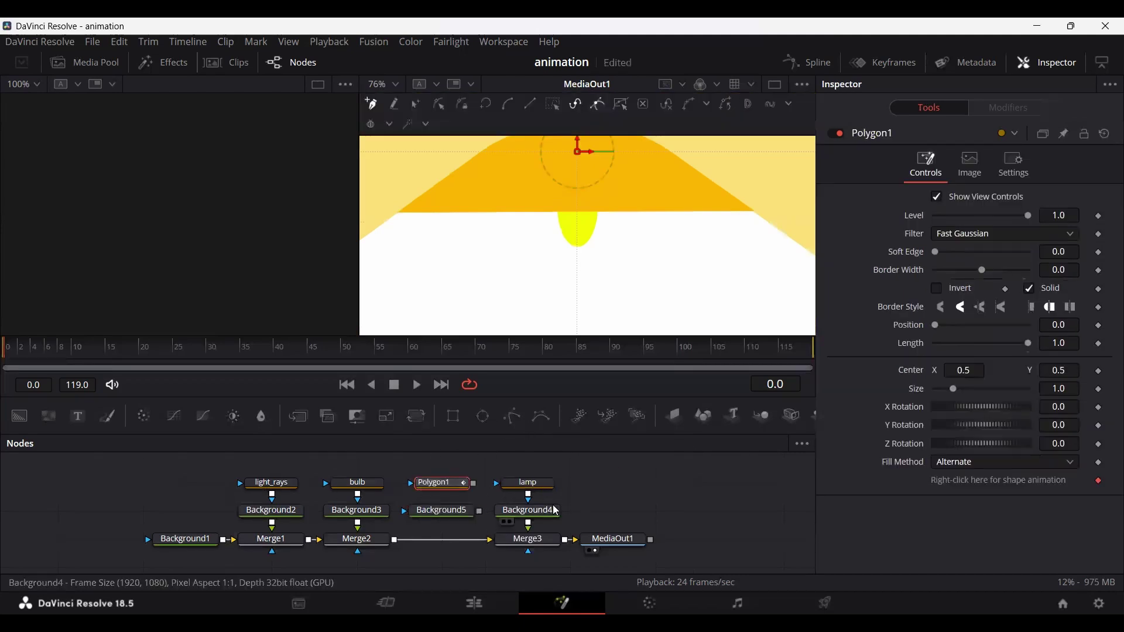
right_click(979, 489)
click(1002, 433)
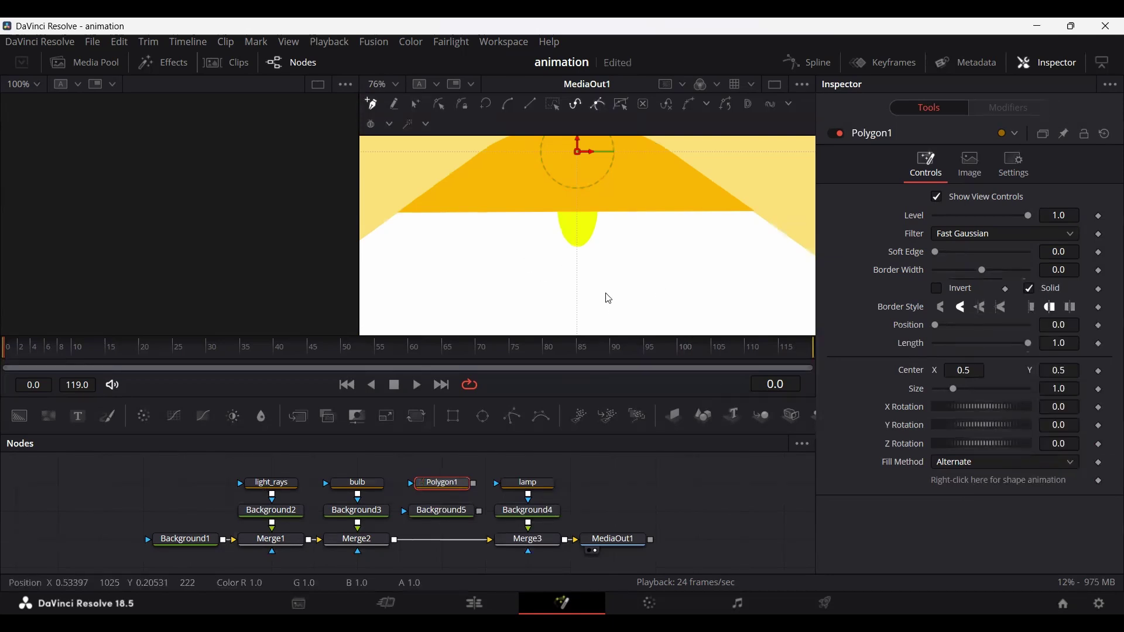
- Draw a straight vertical line with Polygon1 from the middle of the lampshade up past the frame's upper edge
scroll(604, 293, down, 3)
scroll(603, 299, up, 6)
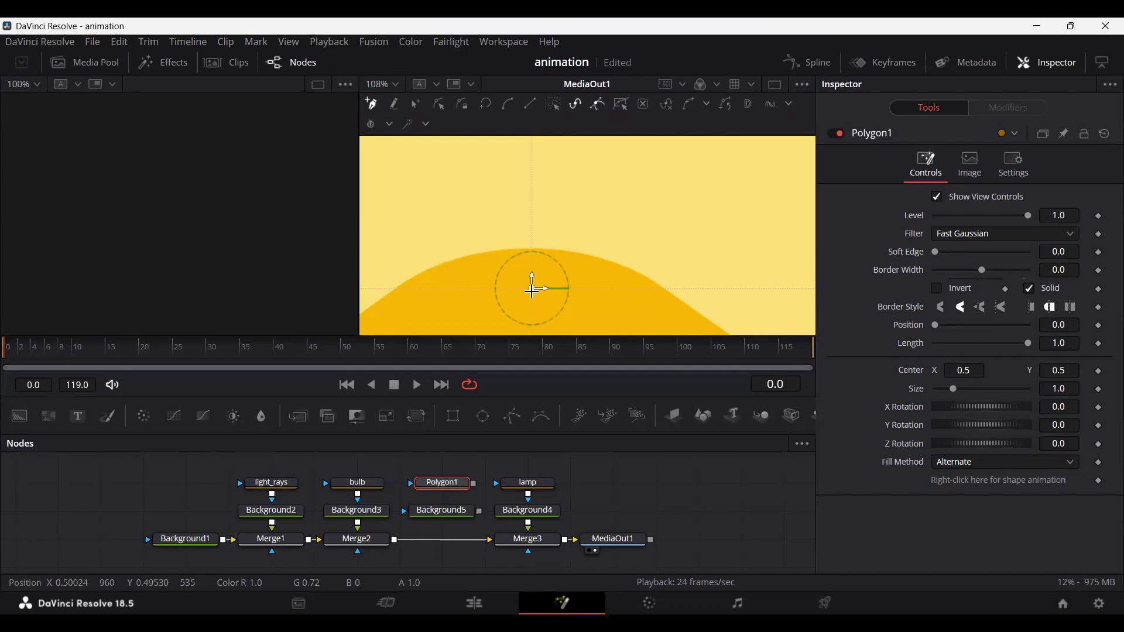
click(533, 300)
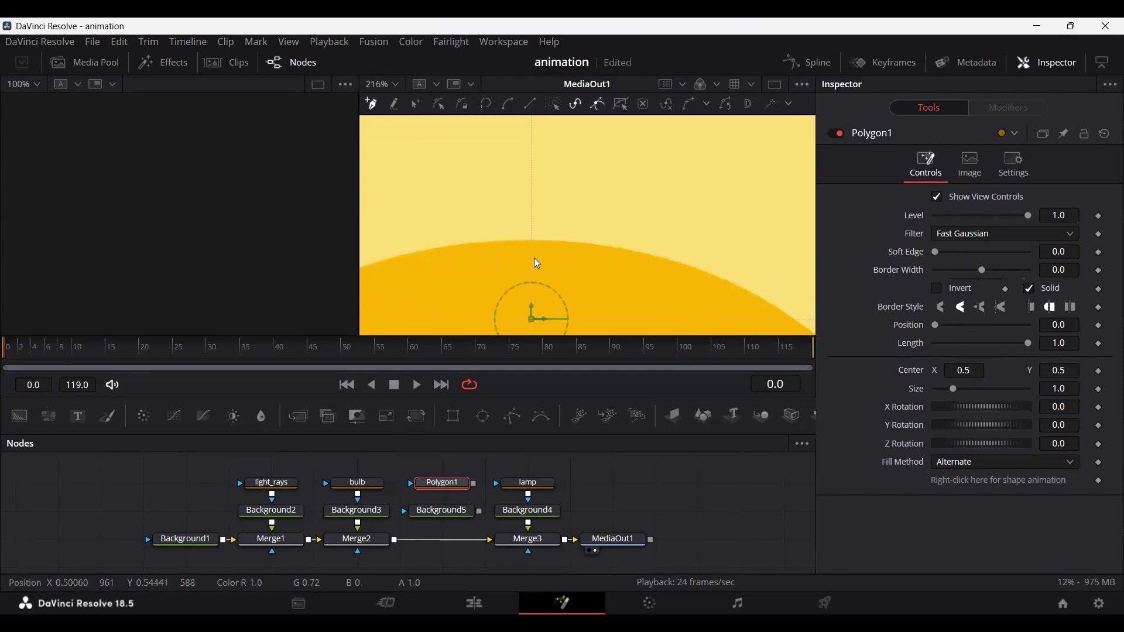
scroll(534, 258, down, 4)
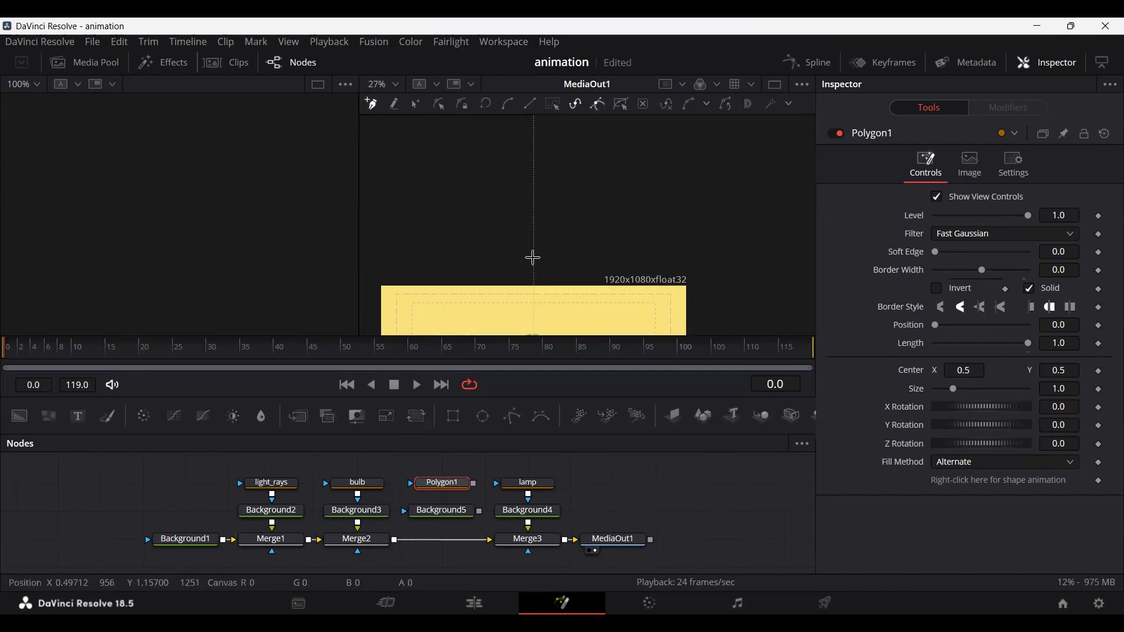
scroll(536, 252, down, 3)
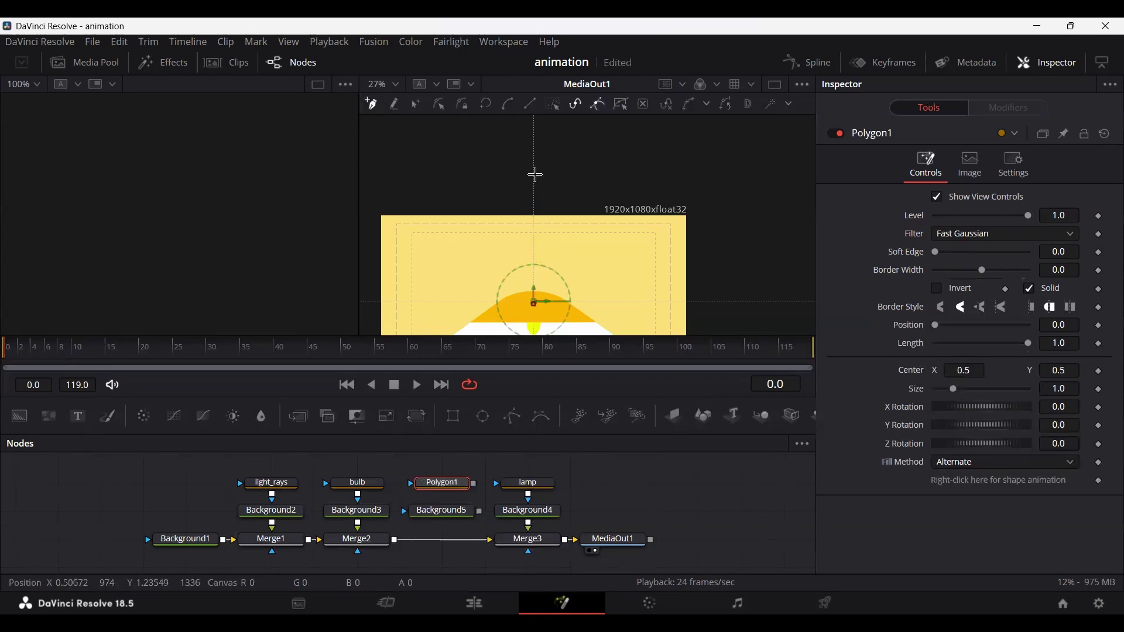
scroll(534, 297, up, 3)
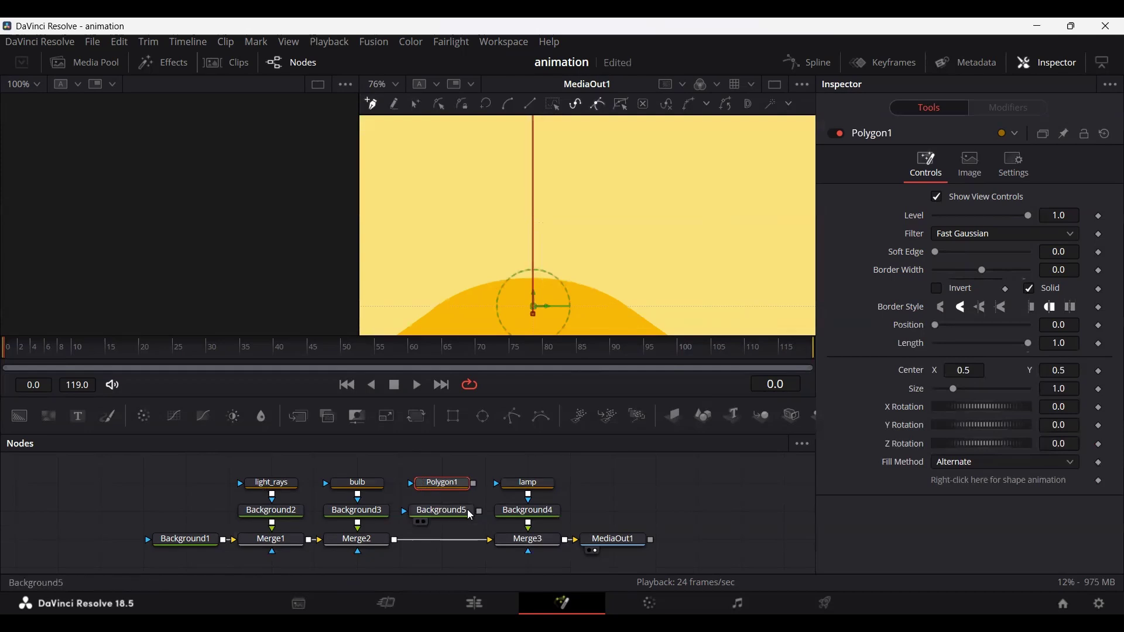
- Mask Background5 with Polygon1, merge it into the chain between Merge2 and Merge3, and set the polygon's border width to 0.0025
drag(474, 485, 397, 543)
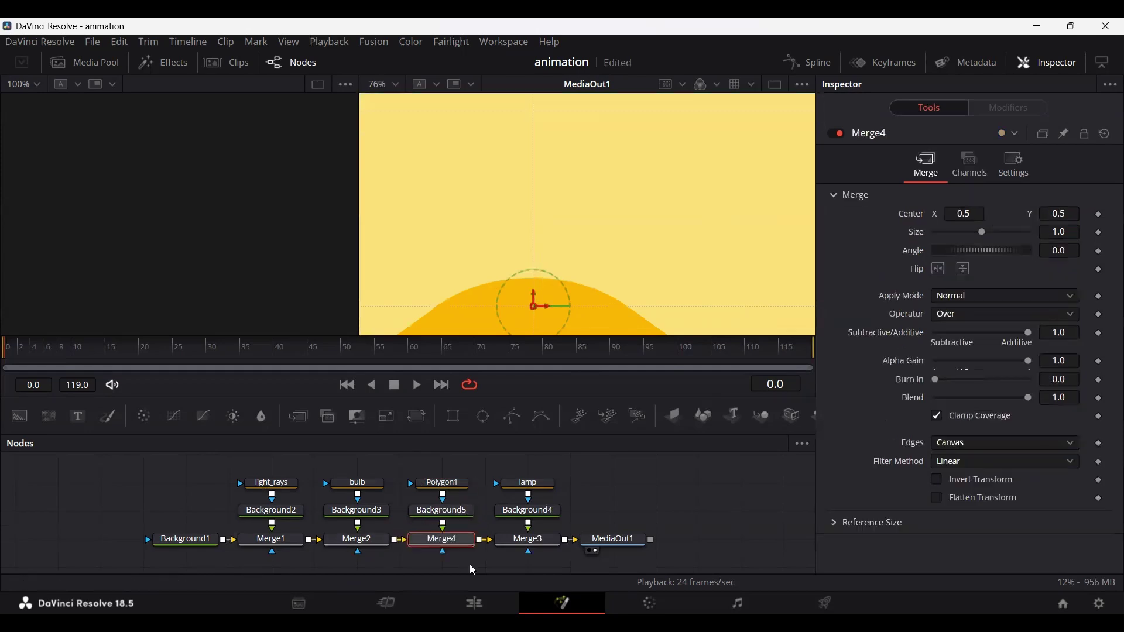
click(444, 484)
click(1063, 270)
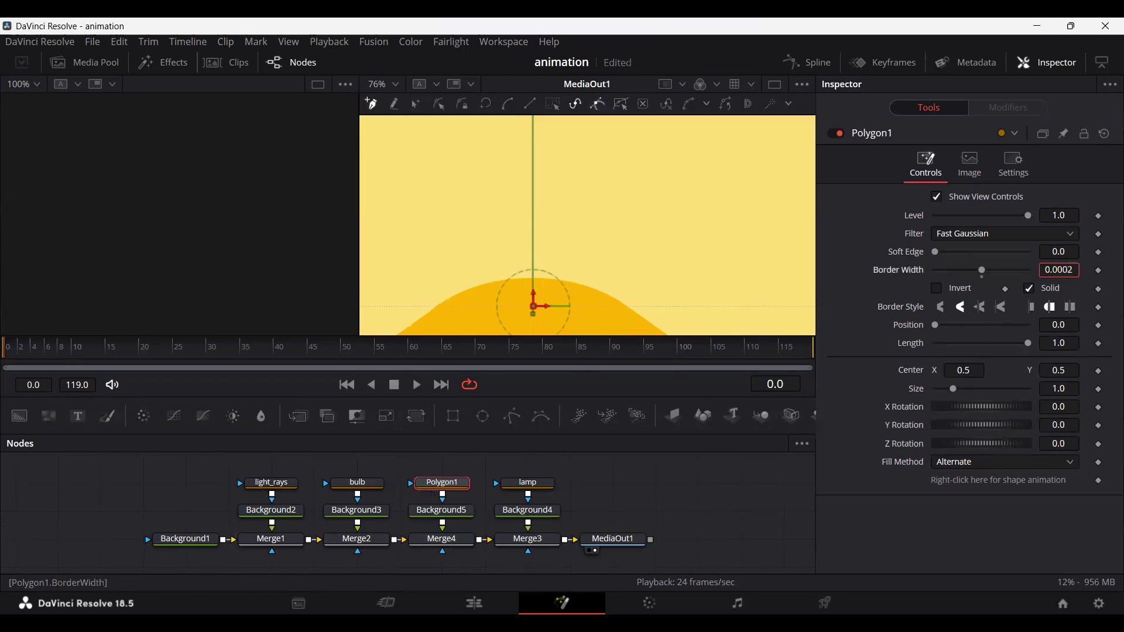
scroll(1060, 270, up, 2)
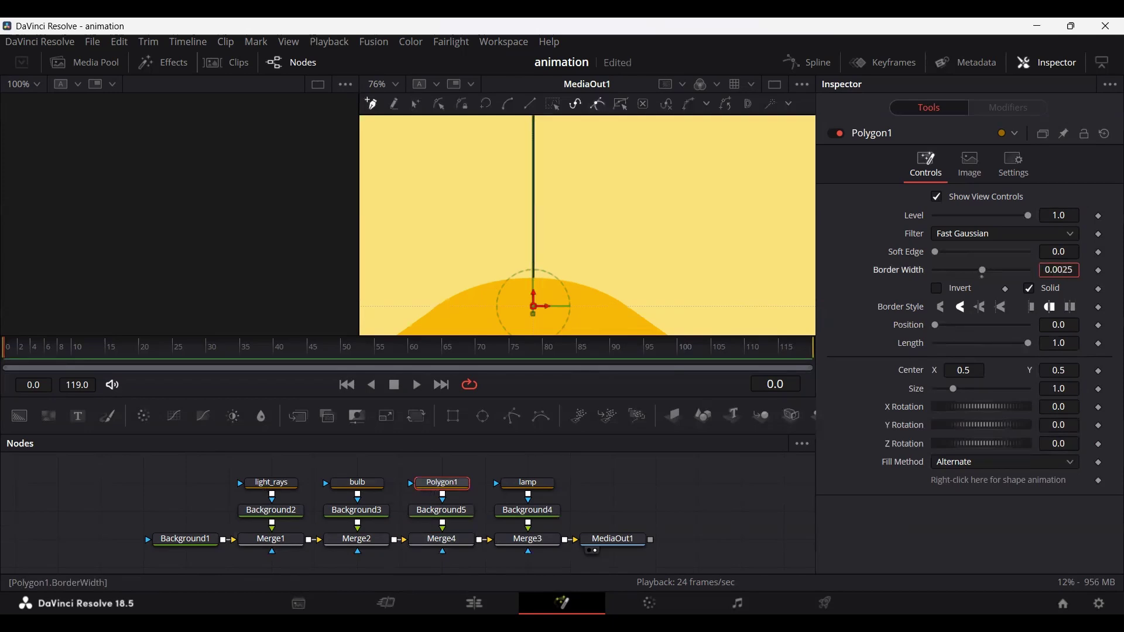
click(672, 492)
- Move the lamp branch and MediaOut1 further along the chain, then duplicate Polygon1 with Background5 and merge the copy in after Merge4
scroll(585, 278, down, 3)
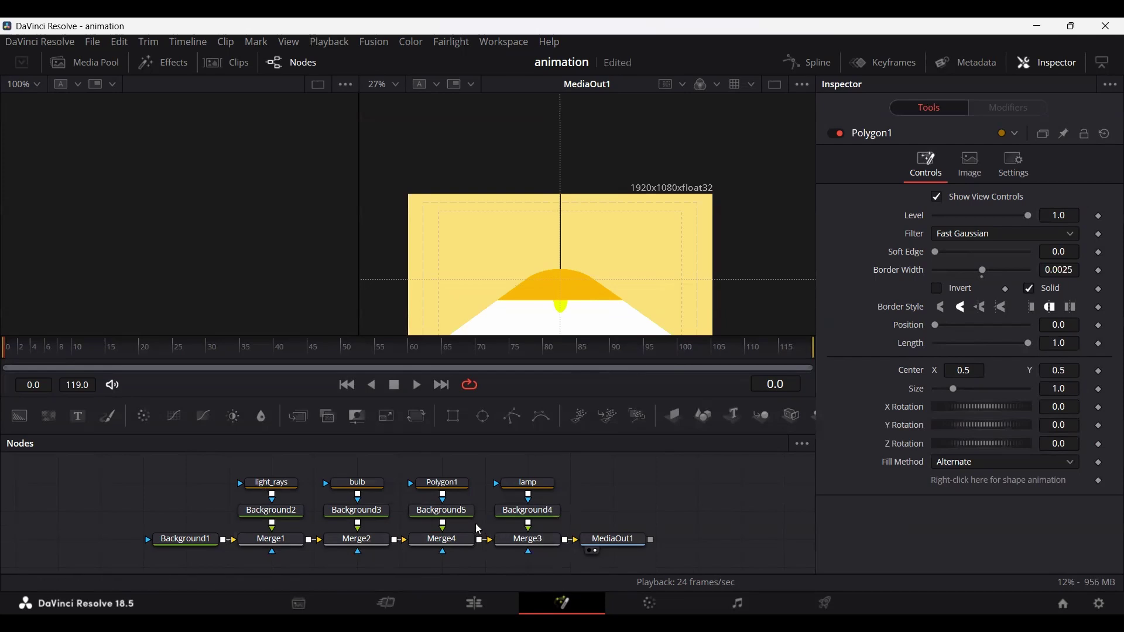
scroll(609, 278, down, 2)
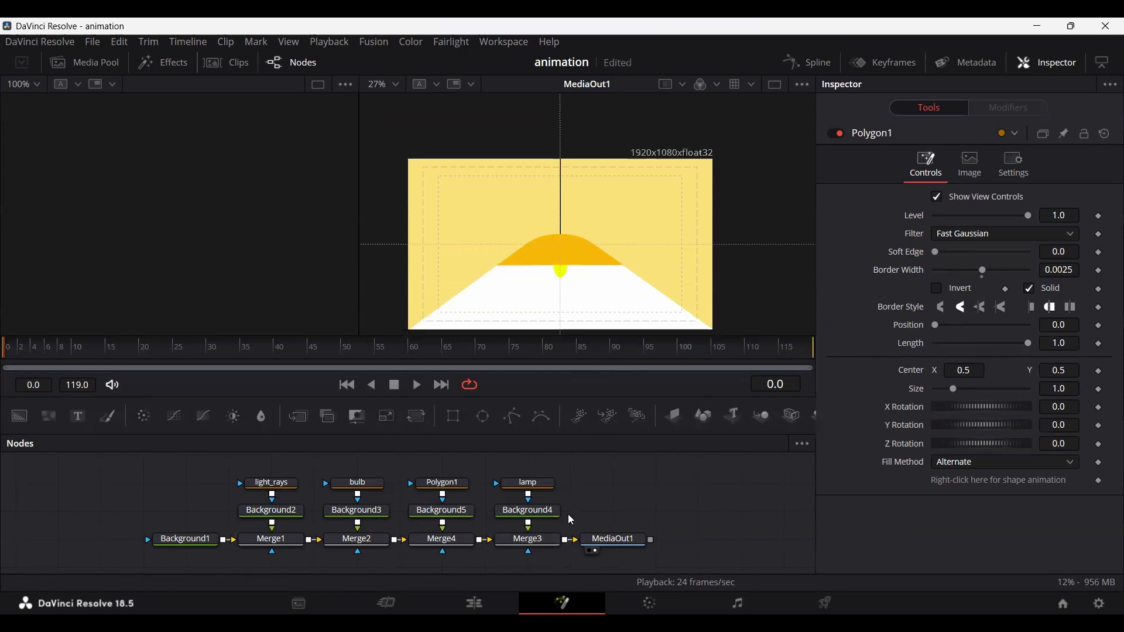
drag(519, 473, 732, 542)
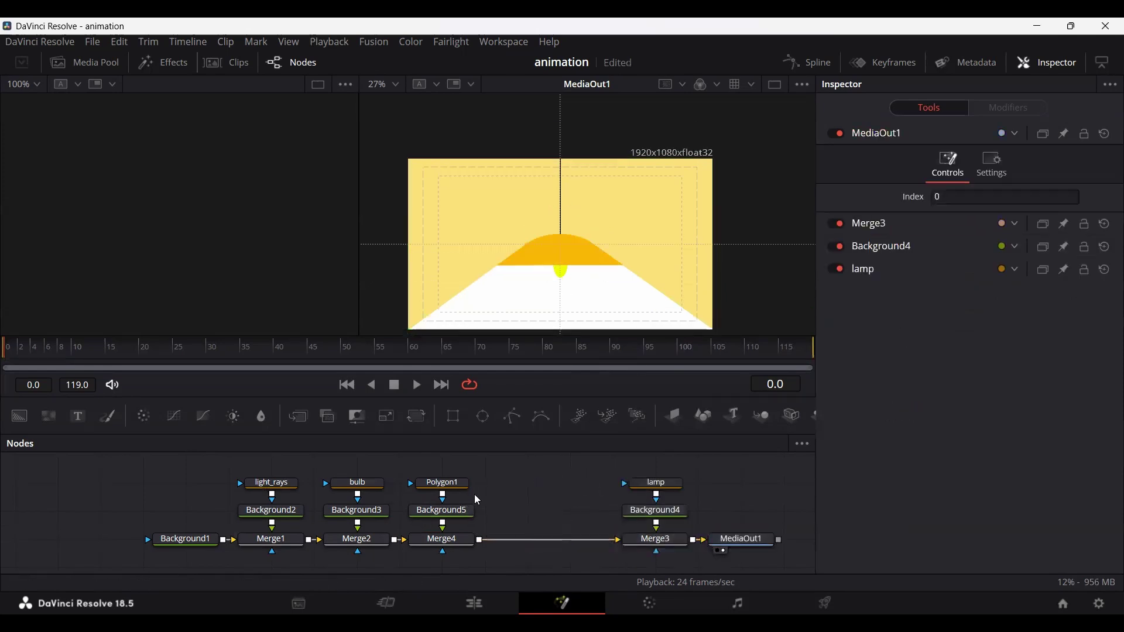
drag(435, 472, 468, 520)
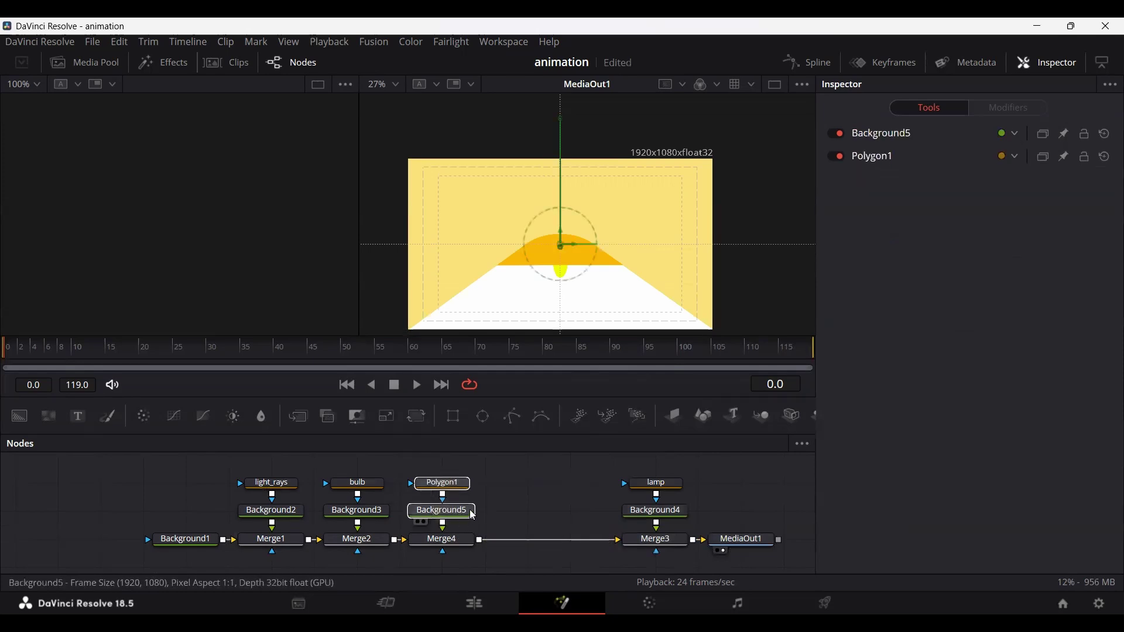
key(ctrl+v)
drag(530, 525, 481, 545)
click(586, 481)
- Shorten the Polygon1_1 line, hang it below the lampshade to the right of the bulb, and set its border width to 0.0018
click(529, 484)
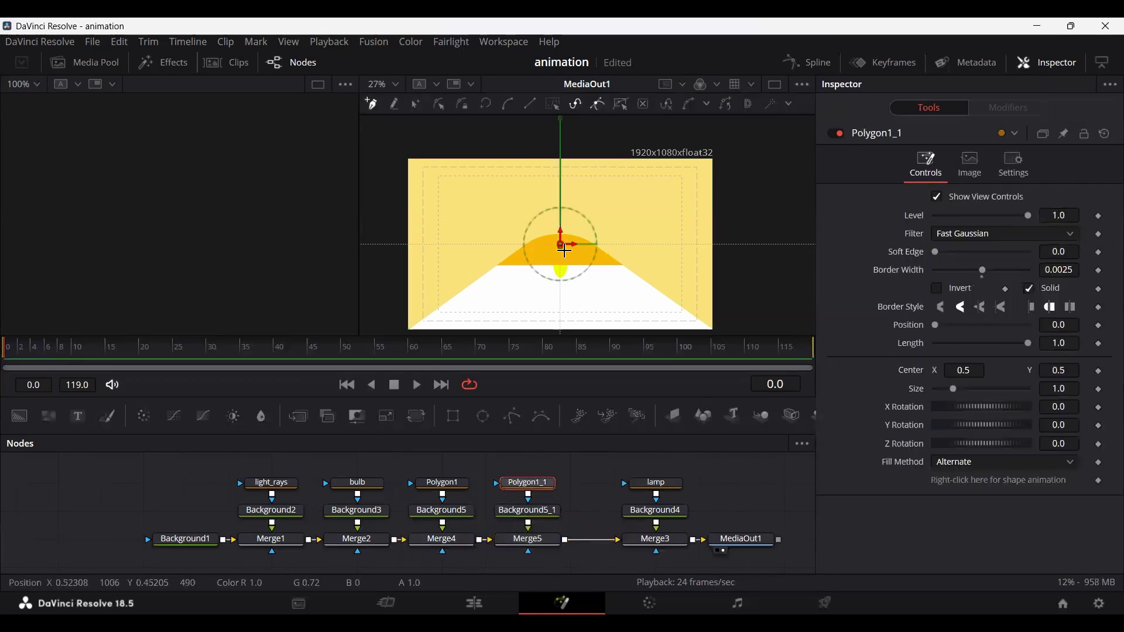
drag(564, 253, 596, 306)
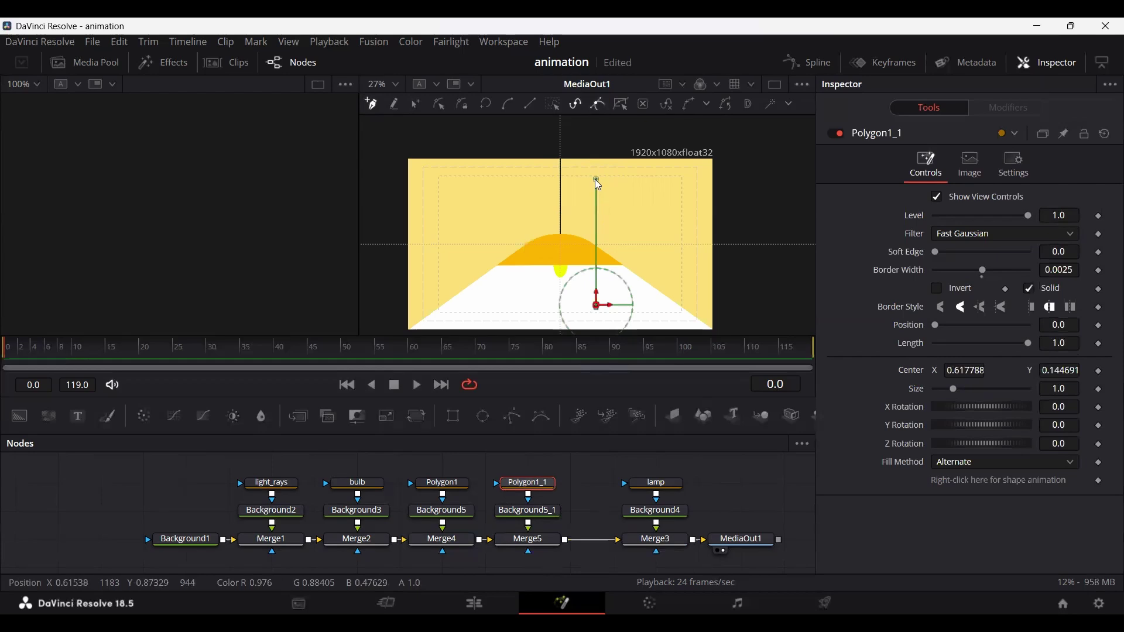
drag(598, 185, 593, 263)
scroll(597, 308, up, 5)
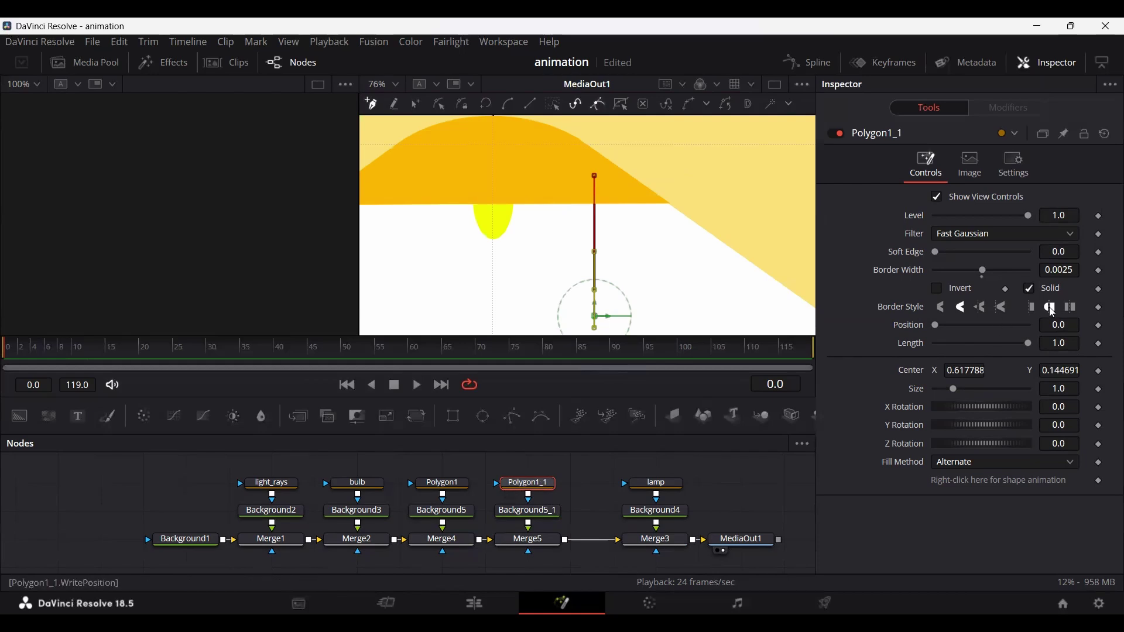
drag(1067, 267, 1057, 268)
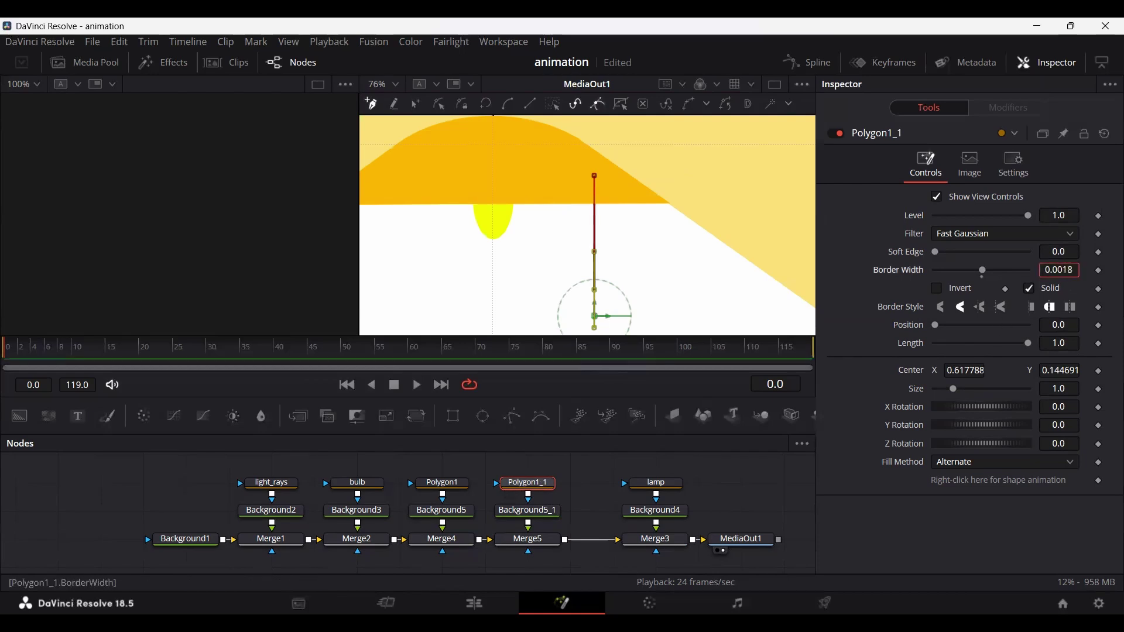
click(576, 481)
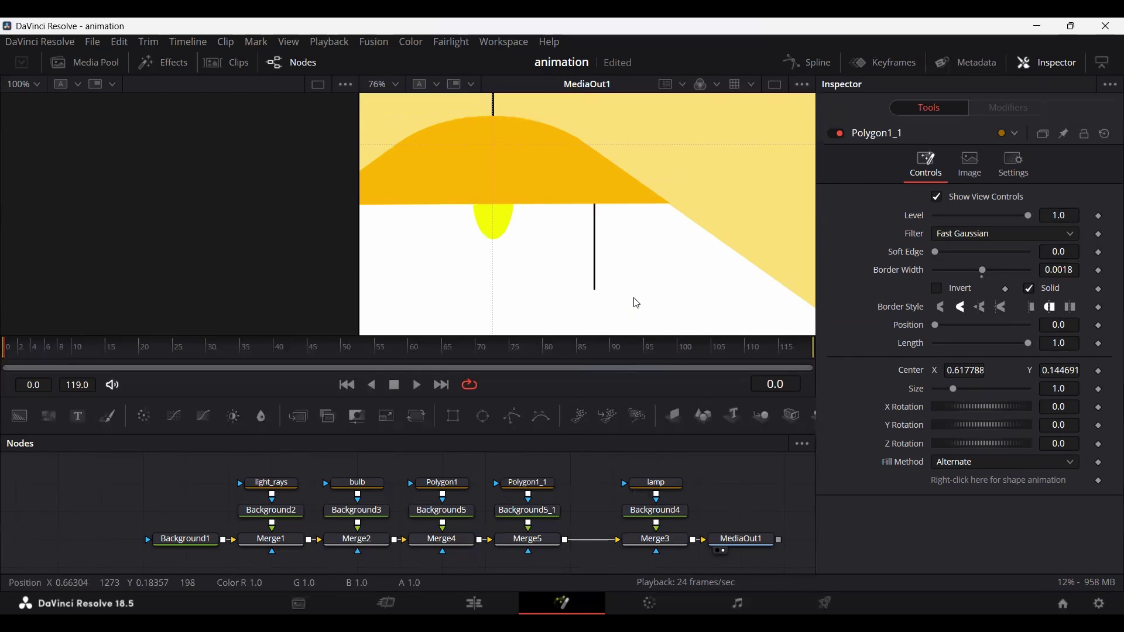
scroll(606, 276, down, 1)
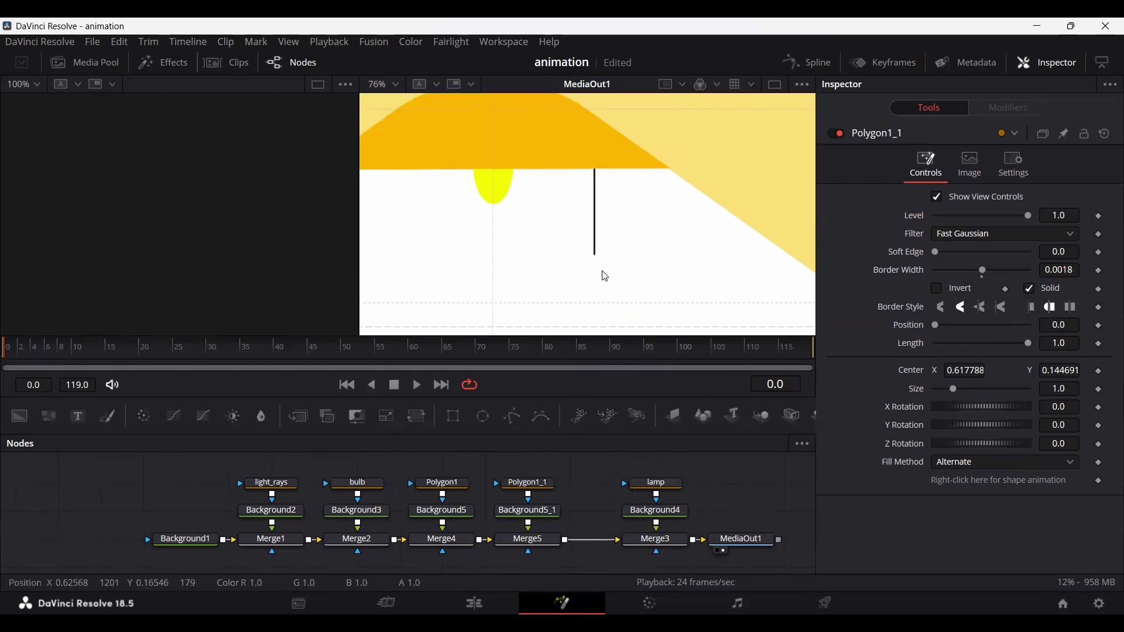
- Rename Polygon1 to top_line and Polygon1_1 to switch_line
click(454, 487)
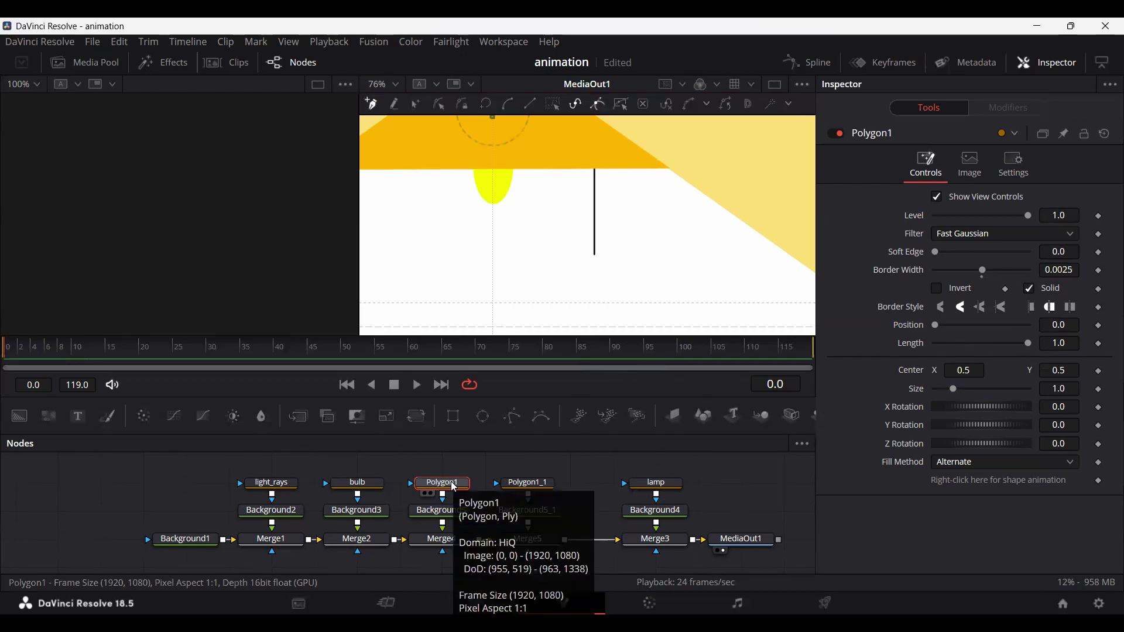
key(F2)
text(top)
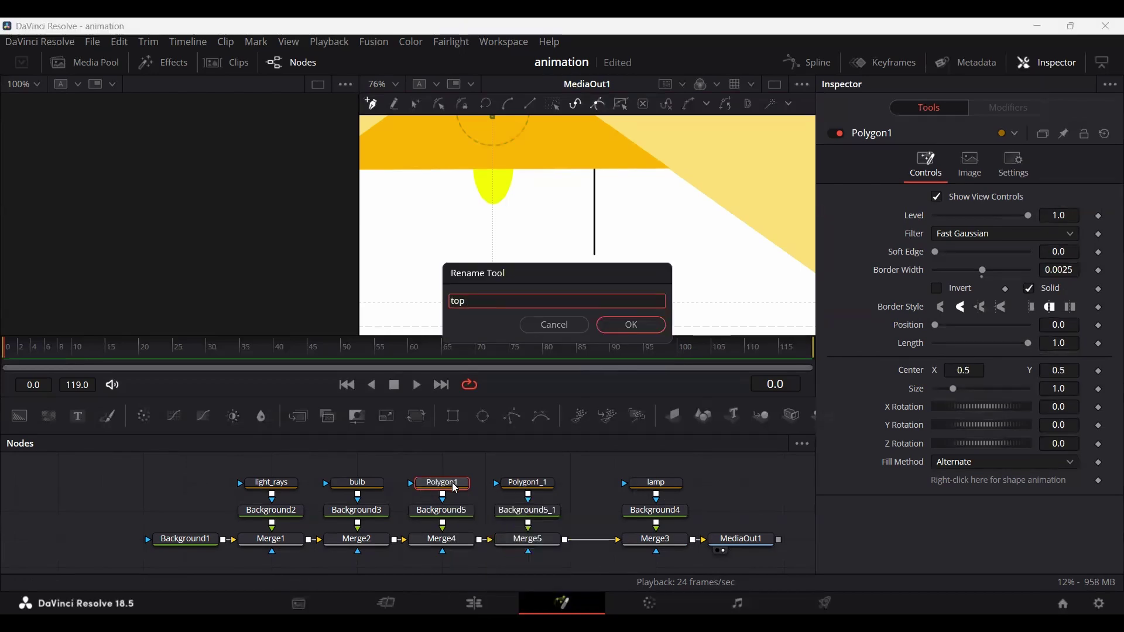
text(_line)
key(Return)
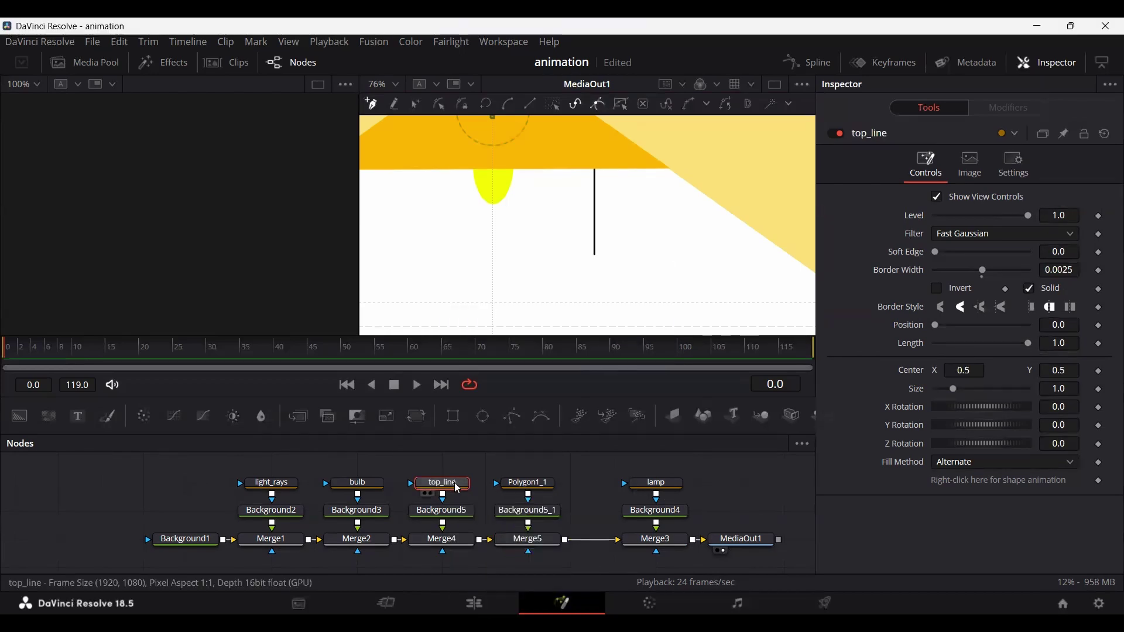
click(529, 488)
key(F2)
text(switch_line)
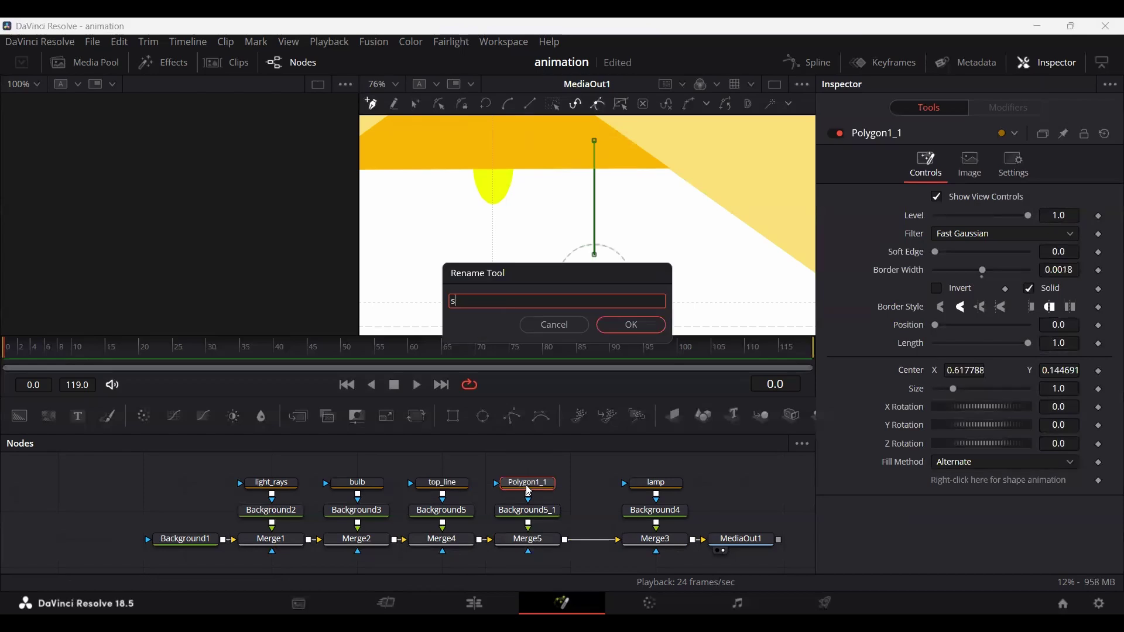
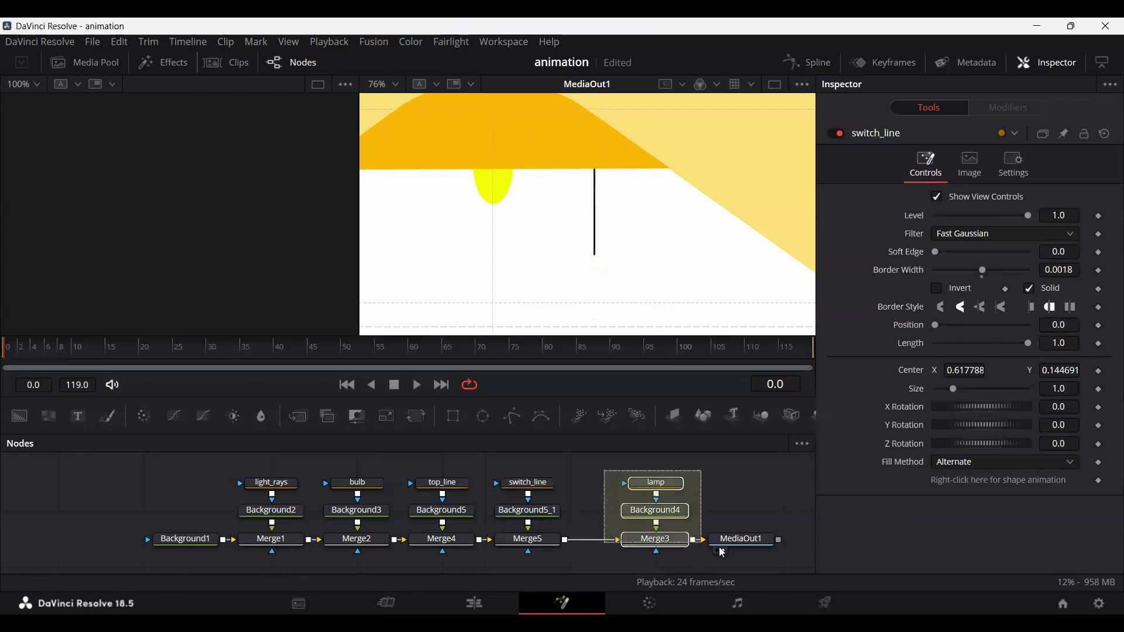
- Add a new Background node with an Ellipse mask between the switch_line and lamp branches
click(654, 539)
drag(624, 510, 453, 514)
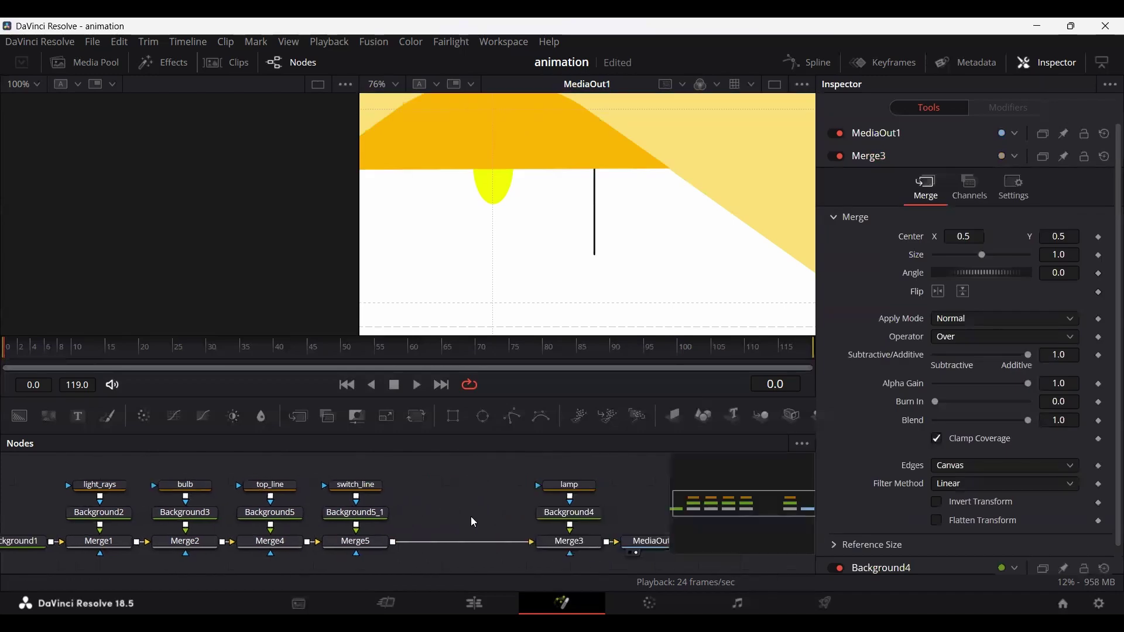
drag(19, 416, 461, 520)
drag(482, 418, 451, 513)
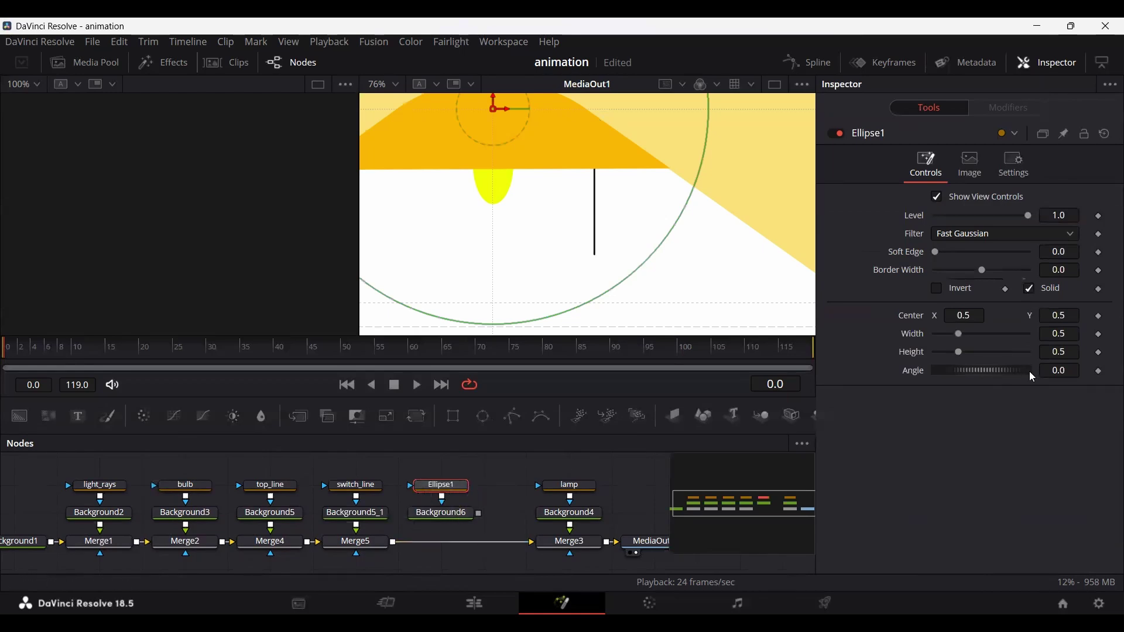
- Link Ellipse1's width to Height with an expression, set the height to 0.016, and center the ellipse on the switch line's lower end
right_click(911, 338)
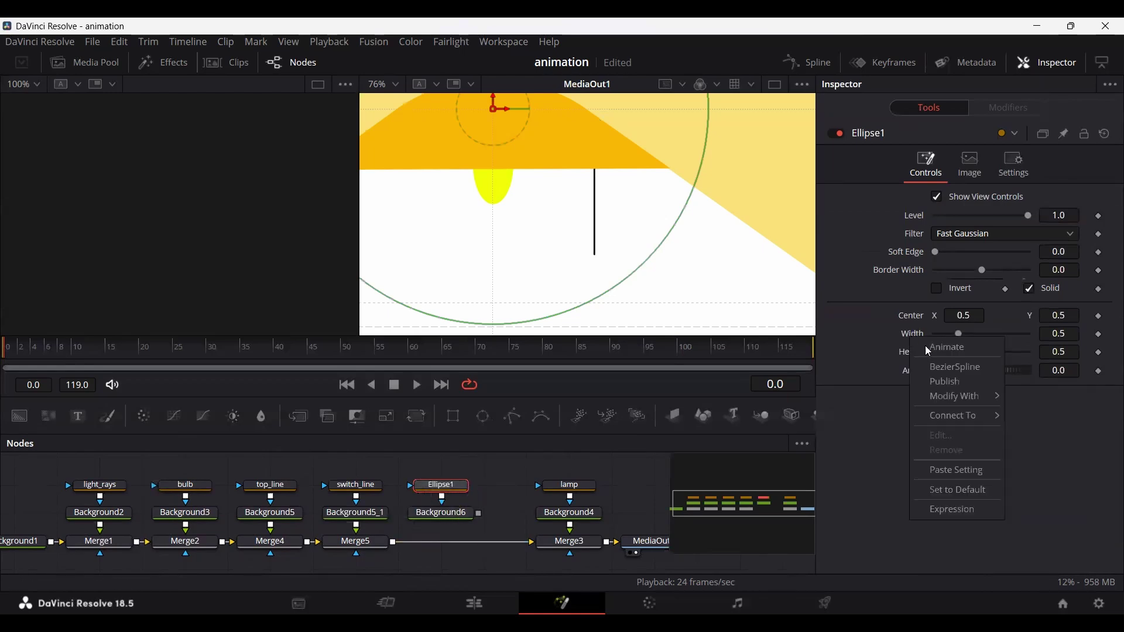
click(963, 517)
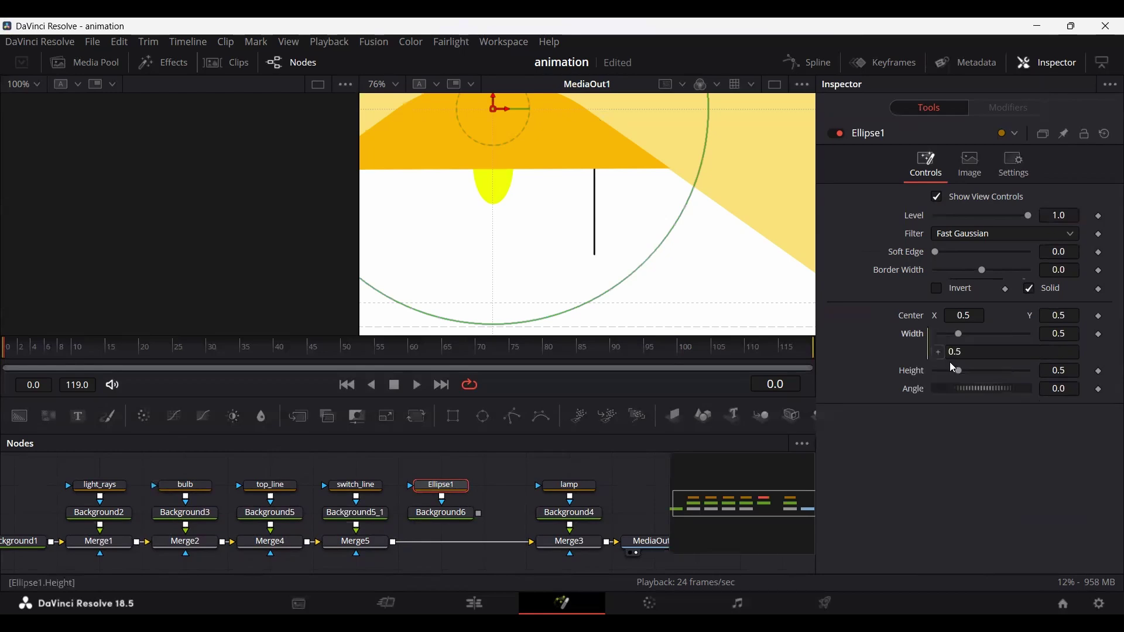
mouse_move(939, 354)
mouse_down()
mouse_move(912, 373)
mouse_move(949, 370)
mouse_move(936, 371)
mouse_up()
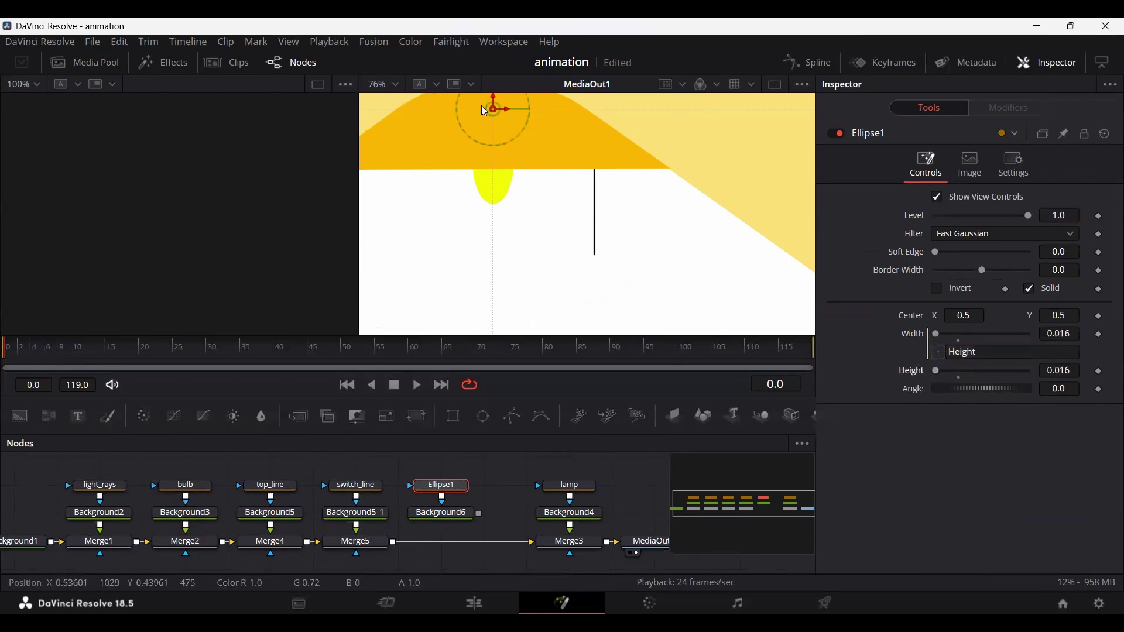
drag(486, 110, 595, 258)
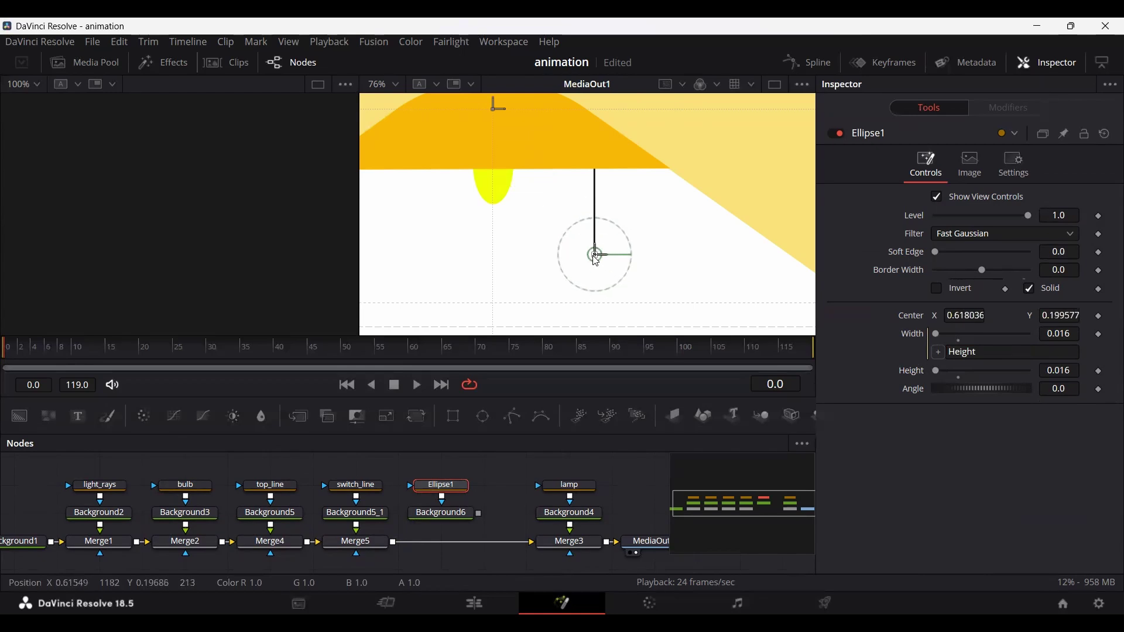
- Color Background6 dark red and merge it into the chain between Merge5 and Merge3
click(451, 515)
drag(939, 302, 1005, 307)
drag(480, 514, 398, 544)
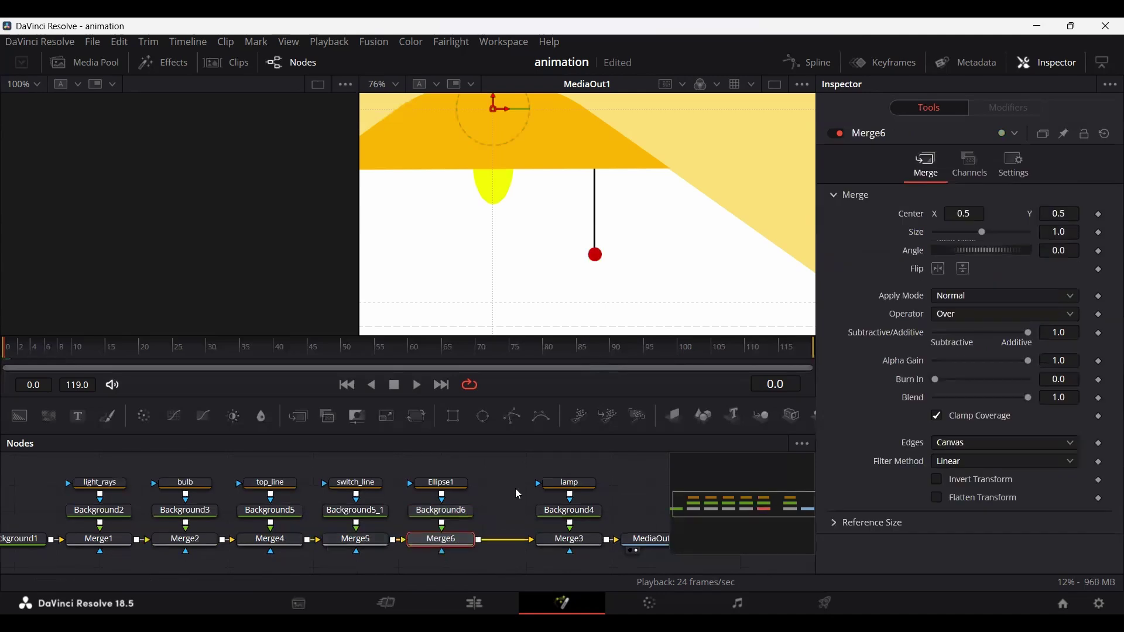
scroll(554, 262, down, 5)
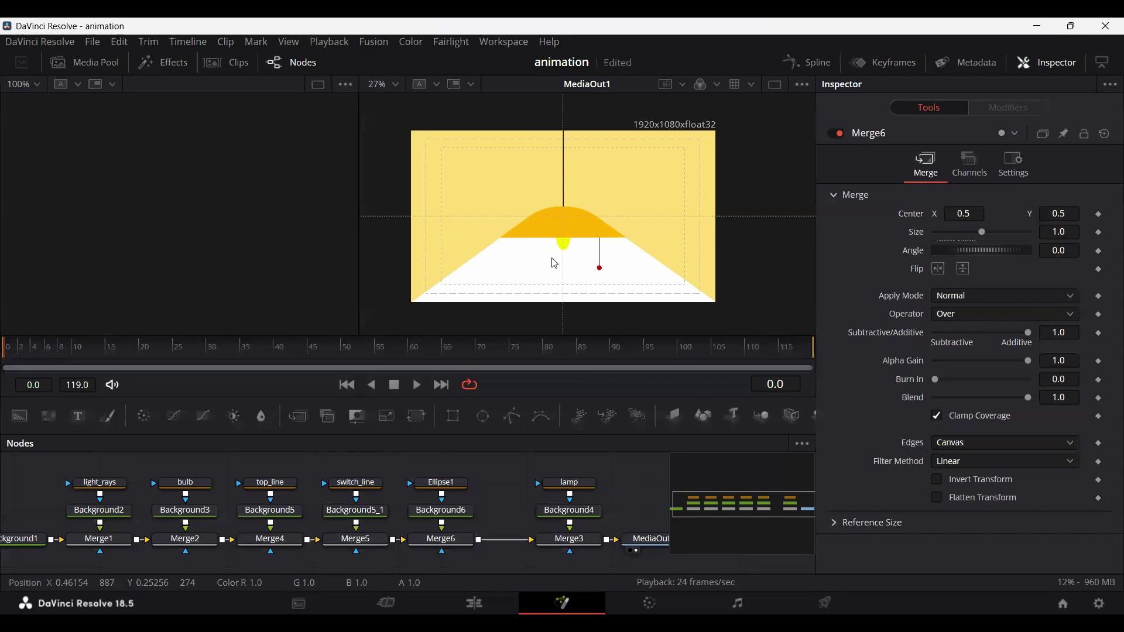
- Save the project and rename Ellipse1 to switch_button
key(ctrl+s)
click(452, 487)
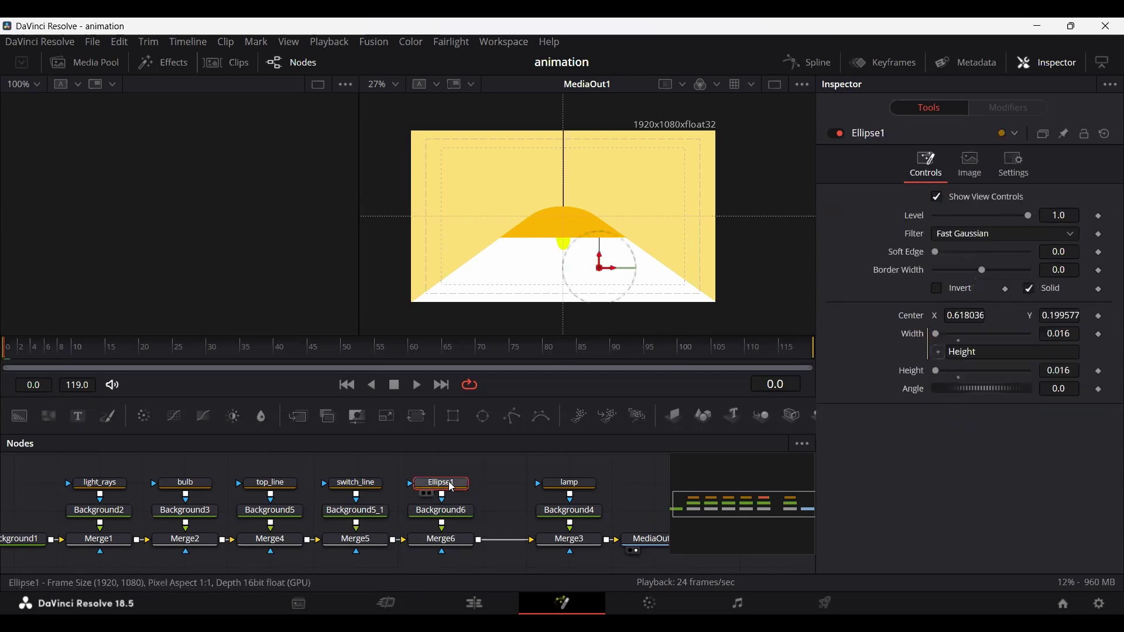
key(F2)
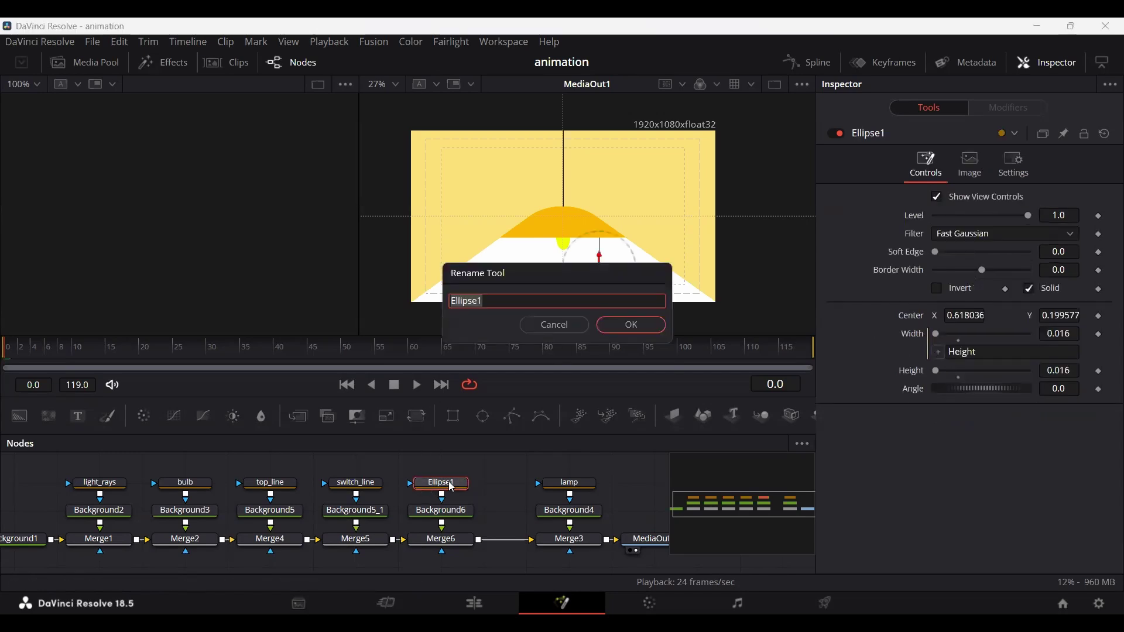
text(switch_bu)
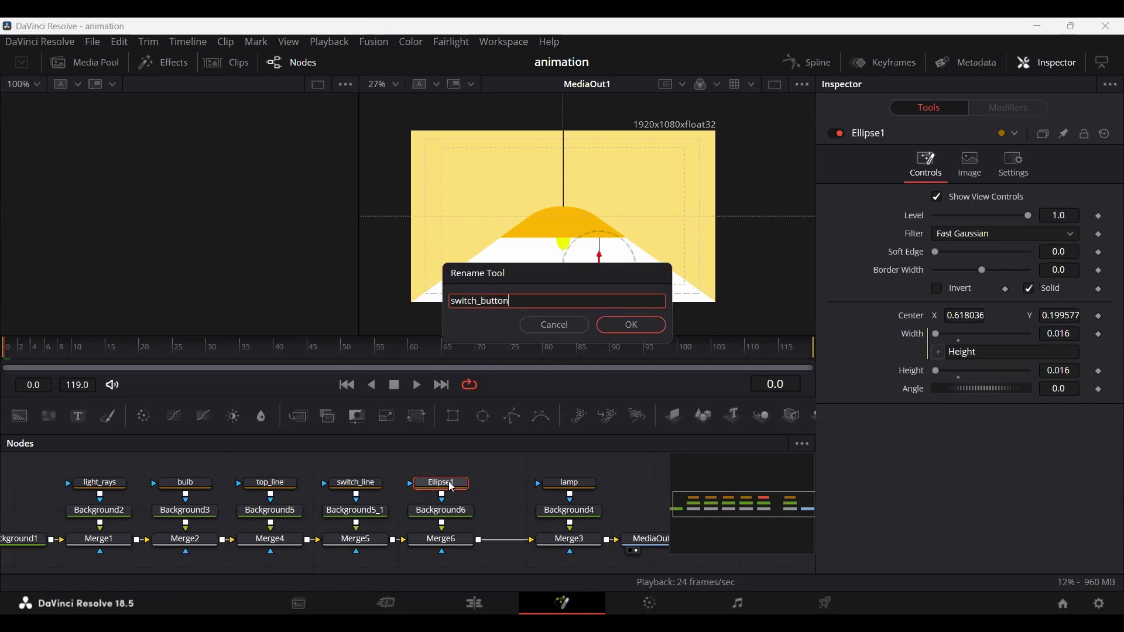
text(tton)
key(Return)
- Shift the lamp, Background4 and Merge3 nodes next to the switch_button branch and space MediaOut1 further away from them
drag(516, 492, 533, 552)
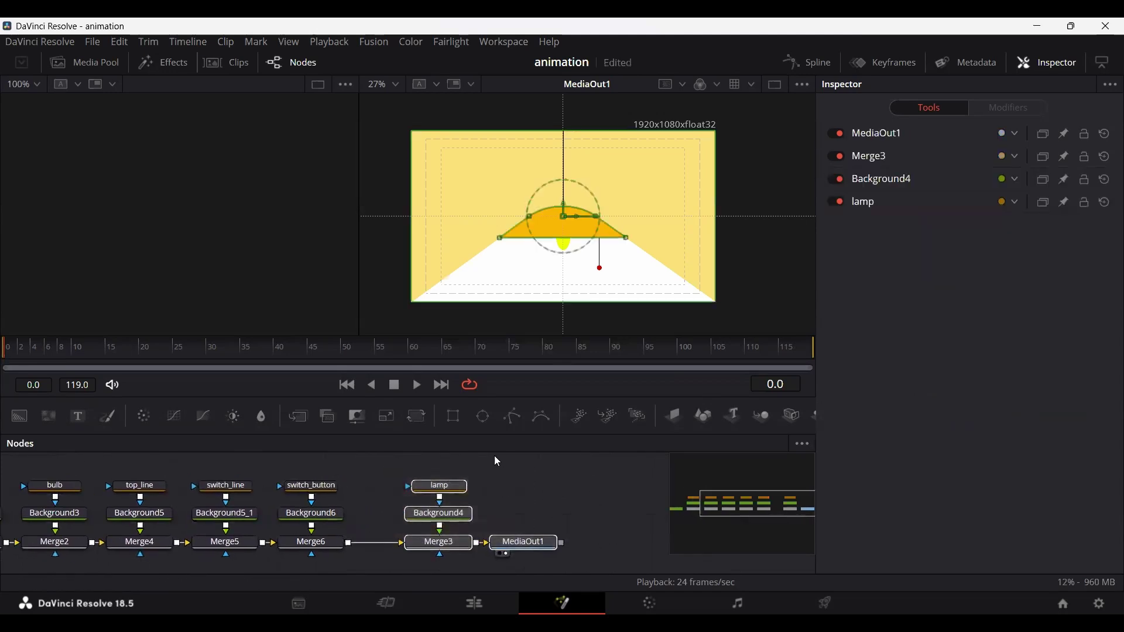
drag(396, 473, 406, 550)
drag(525, 542, 617, 548)
click(621, 554)
- Add a seventh Background node with a new Polygon node between the lamp branch and MediaOut1, removing the polygon's shape animation
drag(19, 415, 463, 516)
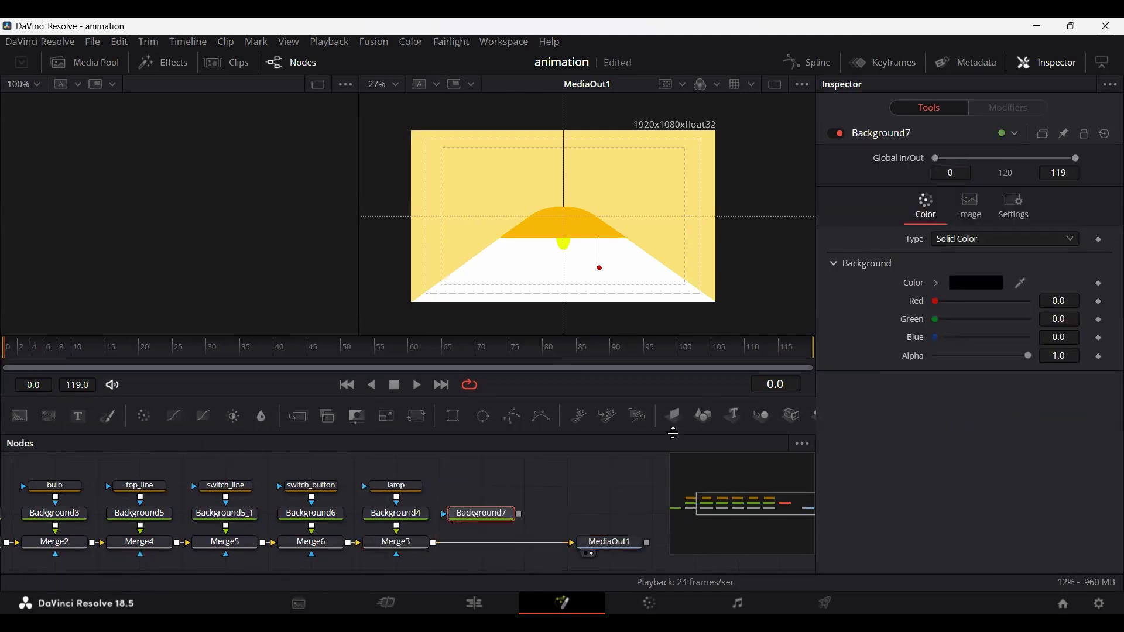
drag(510, 416, 480, 486)
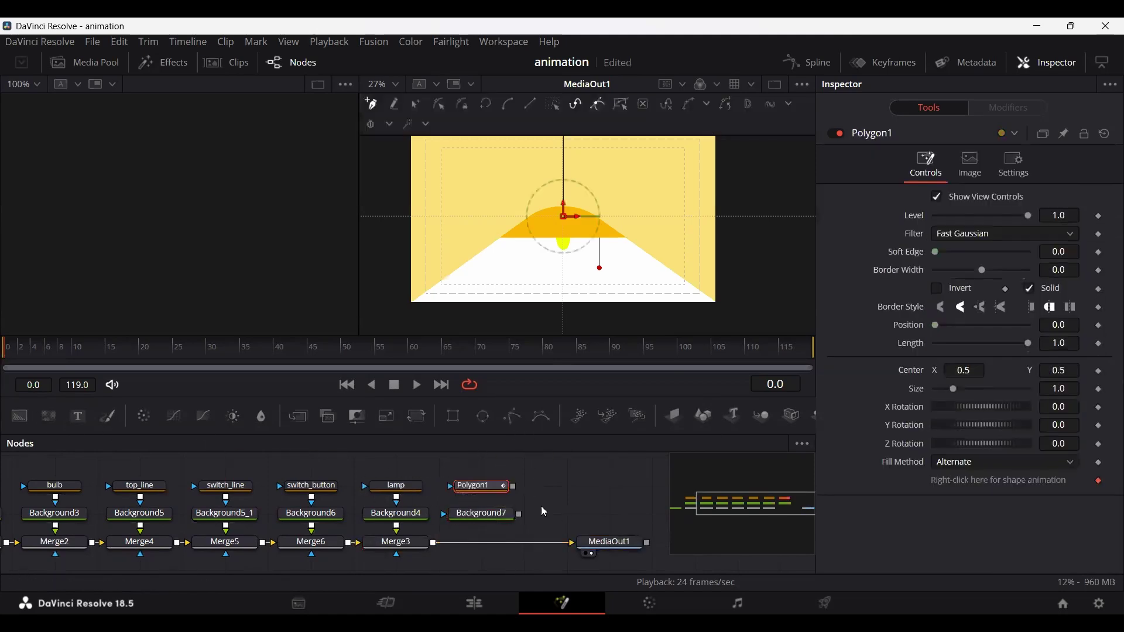
right_click(951, 475)
click(1000, 425)
- Draw a closed hand silhouette with one raised finger using Polygon1, below the red switch button and extending past the frame's lower edge
scroll(515, 498, up, 3)
scroll(539, 493, down, 2)
scroll(573, 240, up, 4)
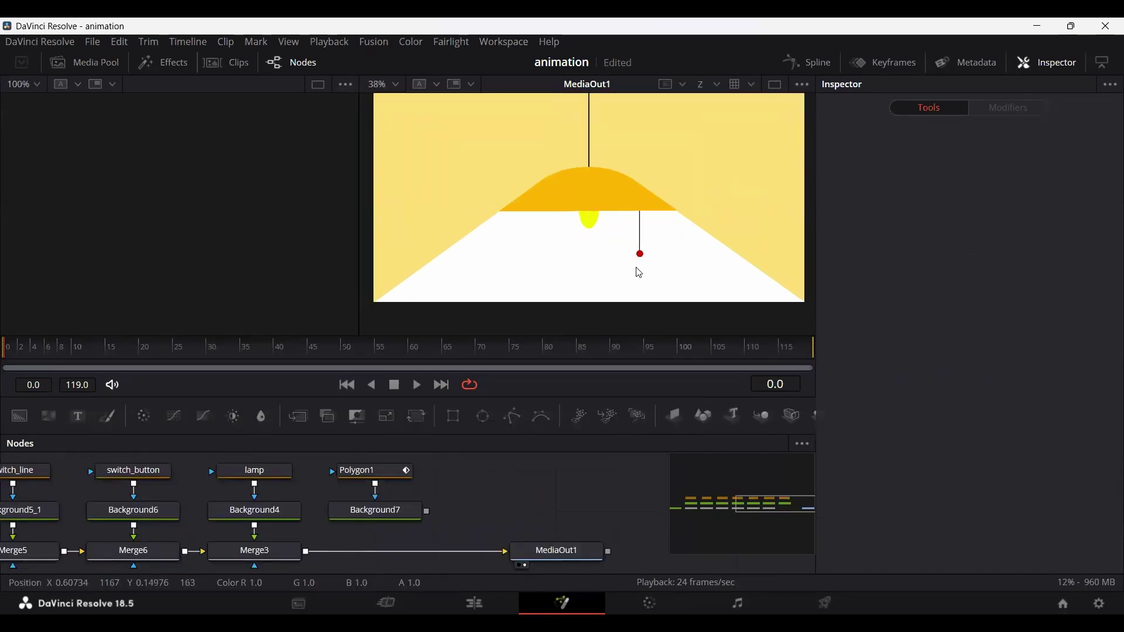
click(514, 217)
mouse_move(530, 218)
mouse_down()
mouse_move(528, 248)
mouse_move(575, 244)
mouse_move(518, 304)
mouse_up()
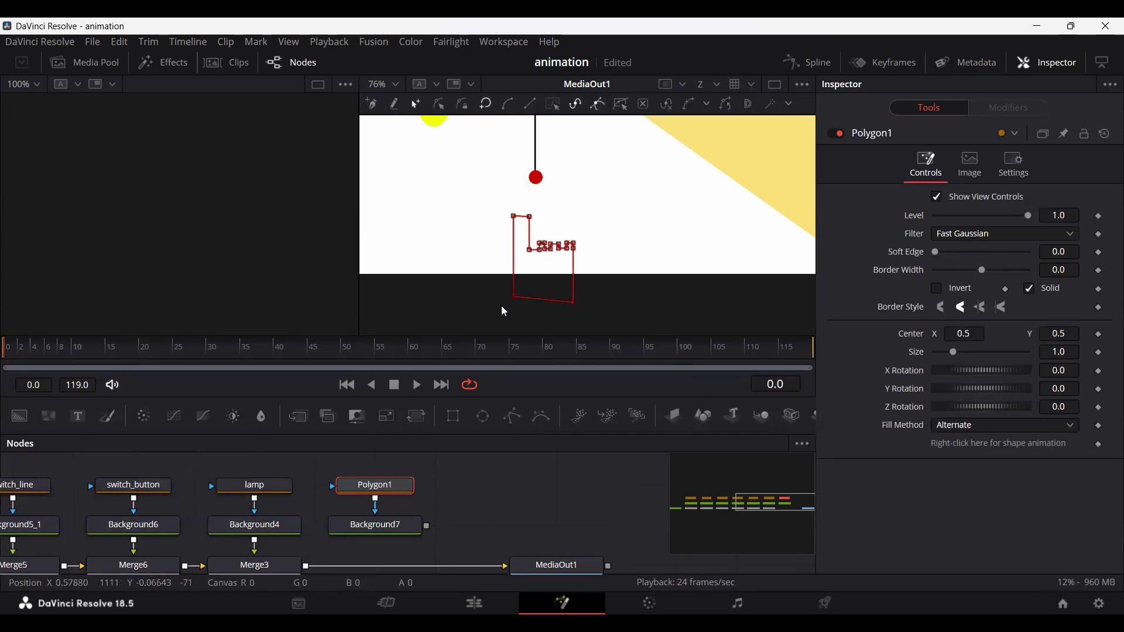
- Merge the hand's Background7 into the chain between Merge3 and MediaOut1
drag(427, 525, 305, 566)
drag(1060, 352, 1064, 351)
scroll(680, 314, up, 3)
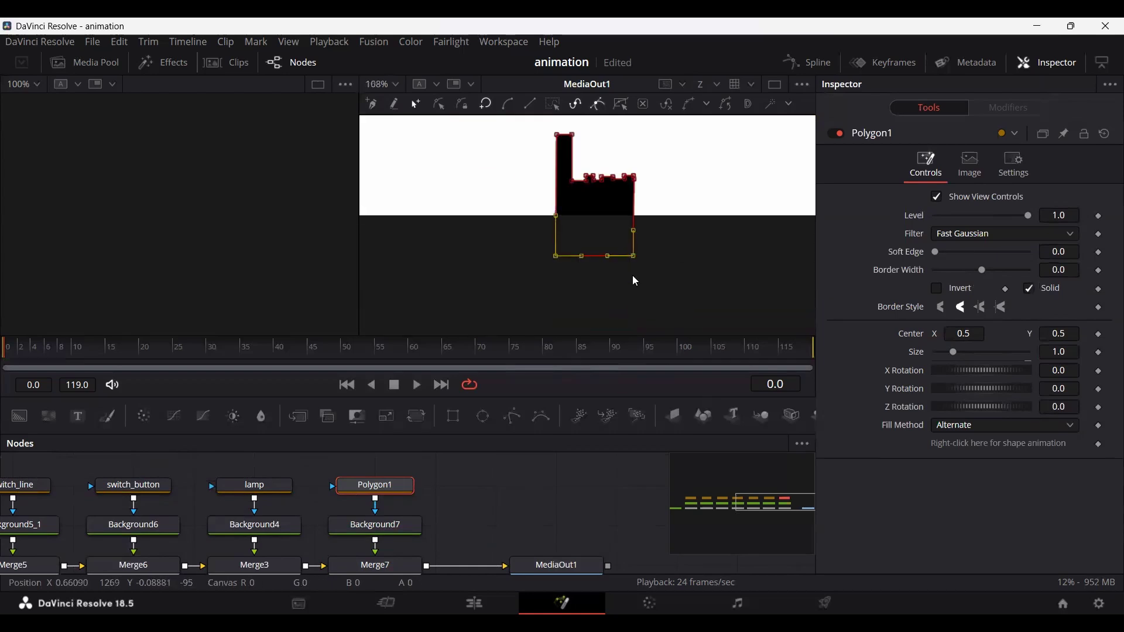
- Extend the hand's lower edge further below the frame, rename Polygon1 to hand, and fit the whole scene in view
click(633, 258)
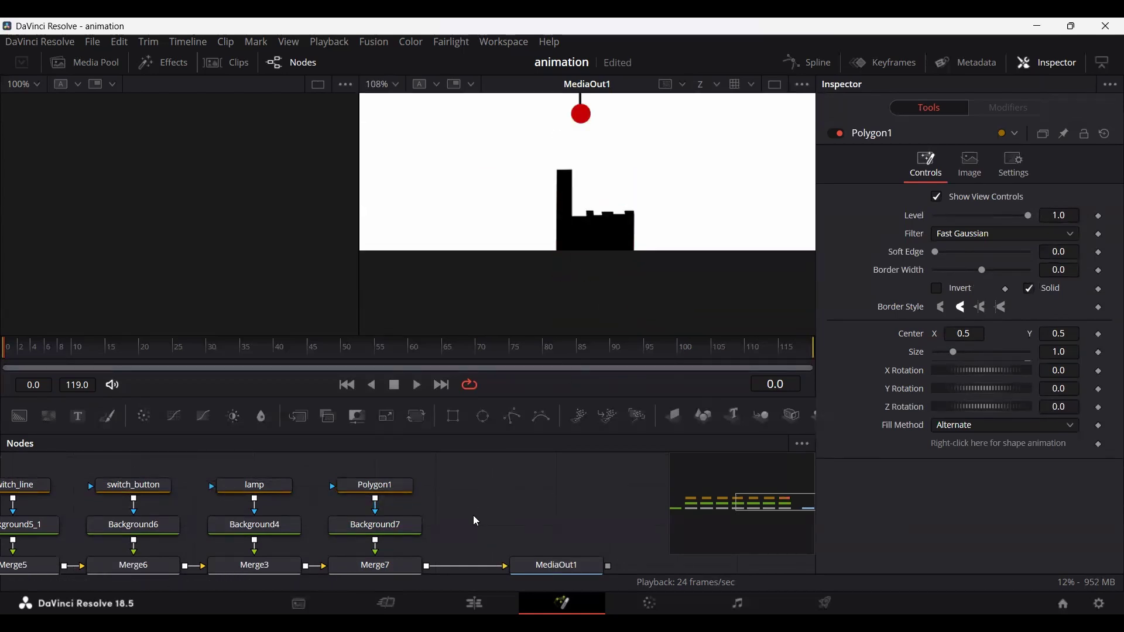
click(398, 492)
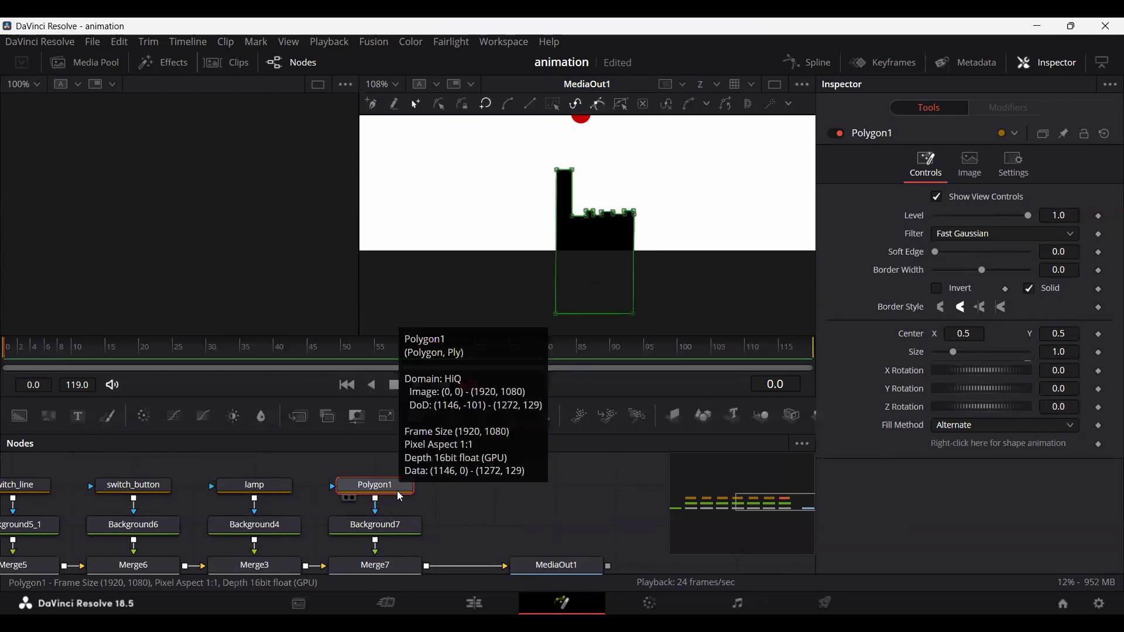
key(F2)
text(hand)
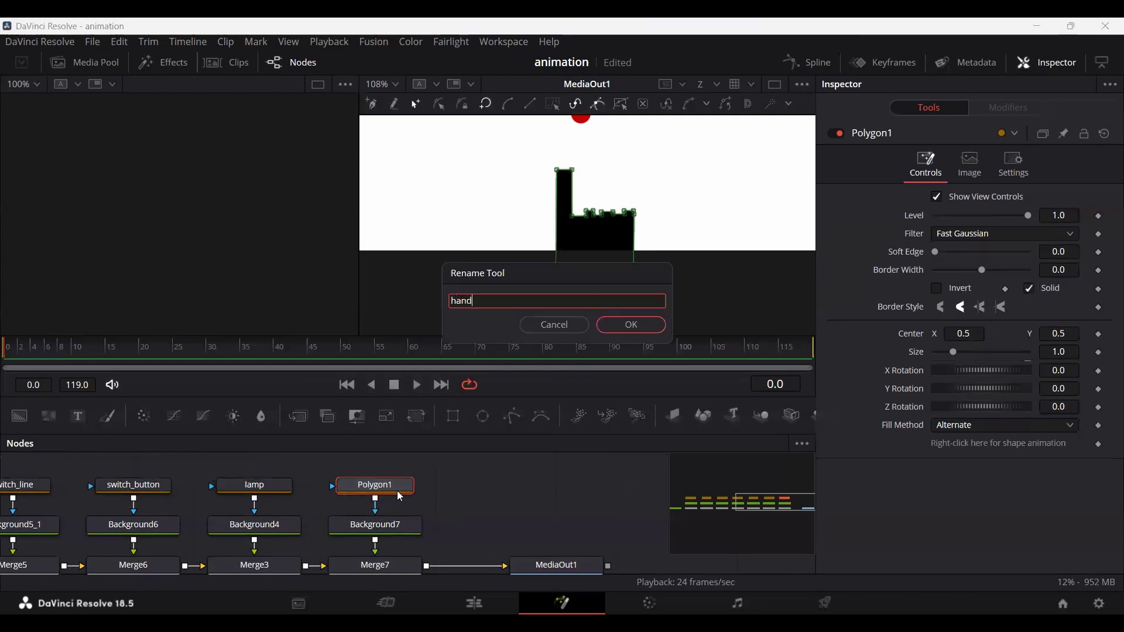
key(Return)
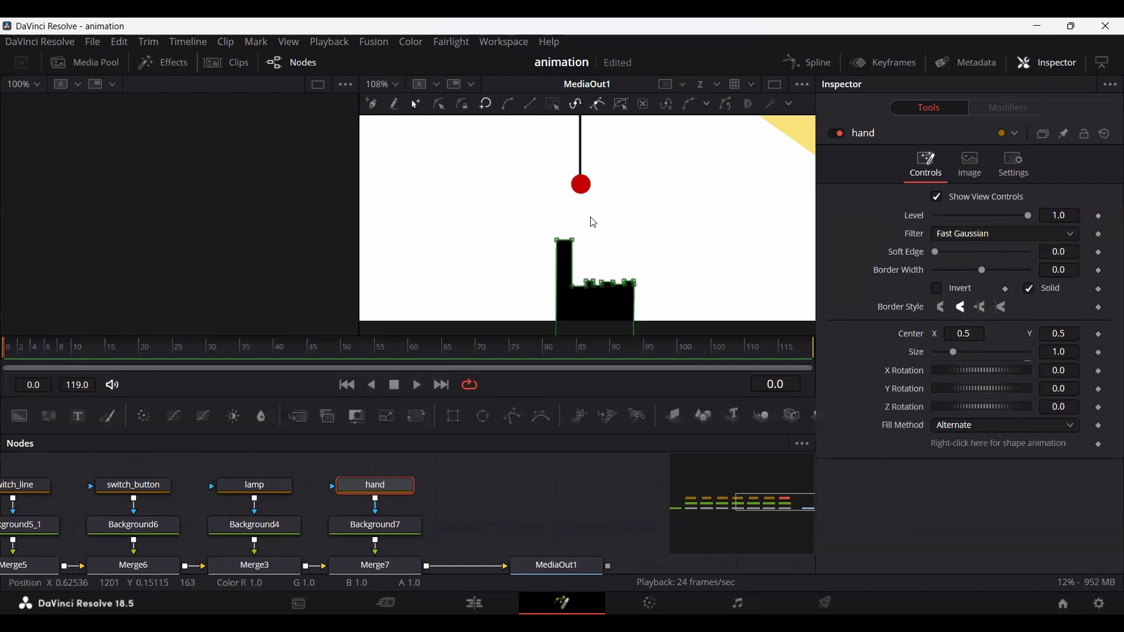
scroll(593, 223, down, 2)
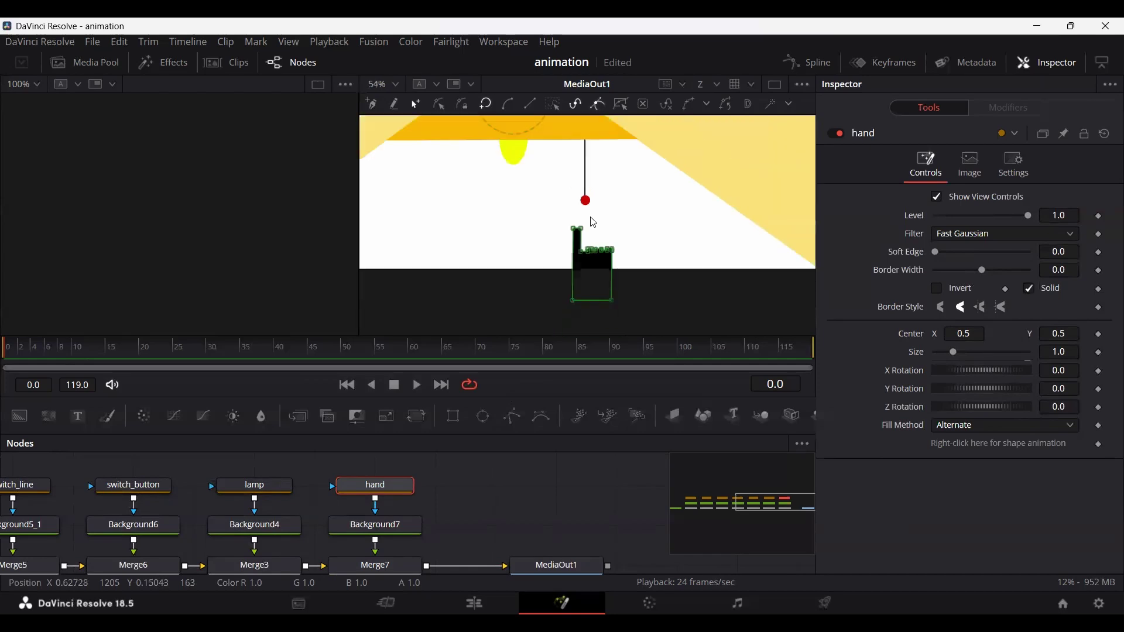
key(ctrl+f)
click(496, 502)
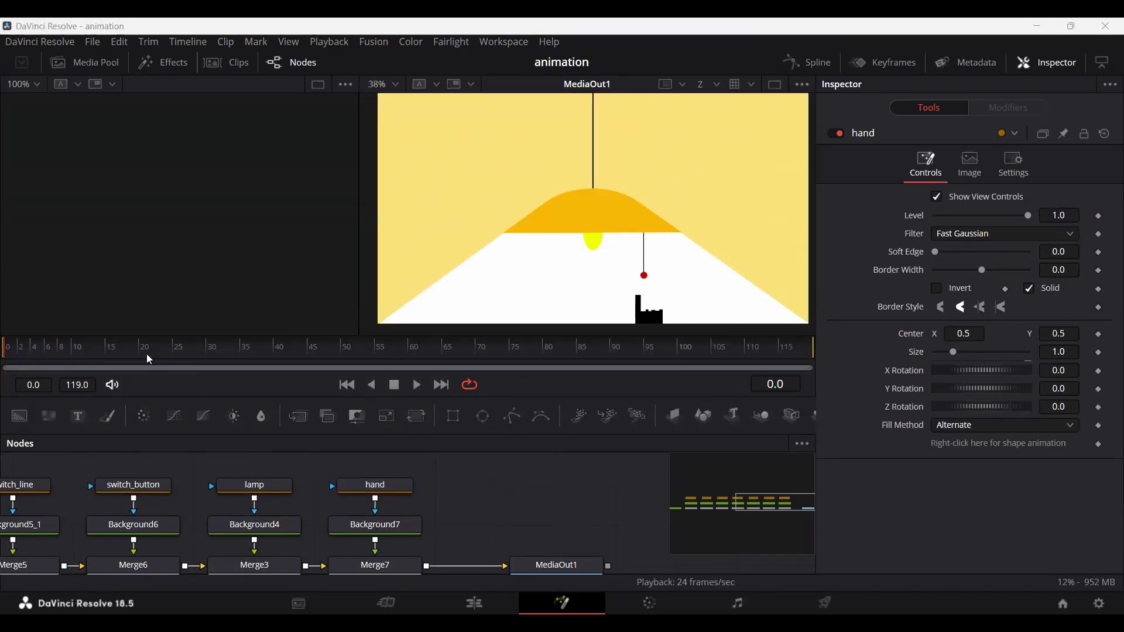
- At frame 15, raise the hand to the red switch button with Center X 0.515, Y 0.581 and keyframe it
click(113, 353)
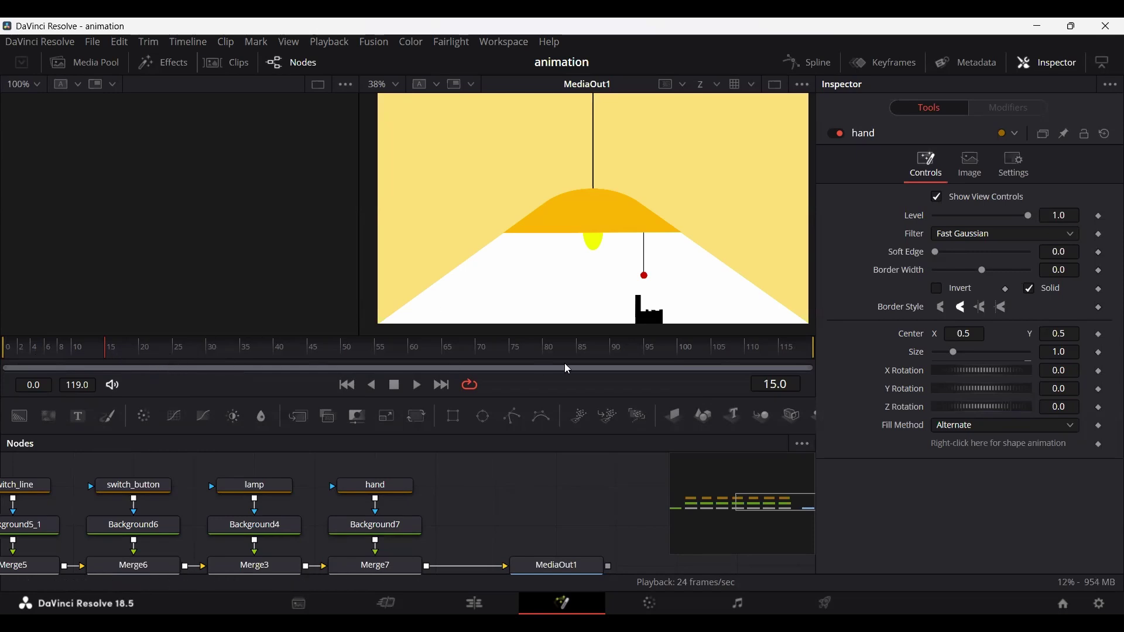
click(375, 487)
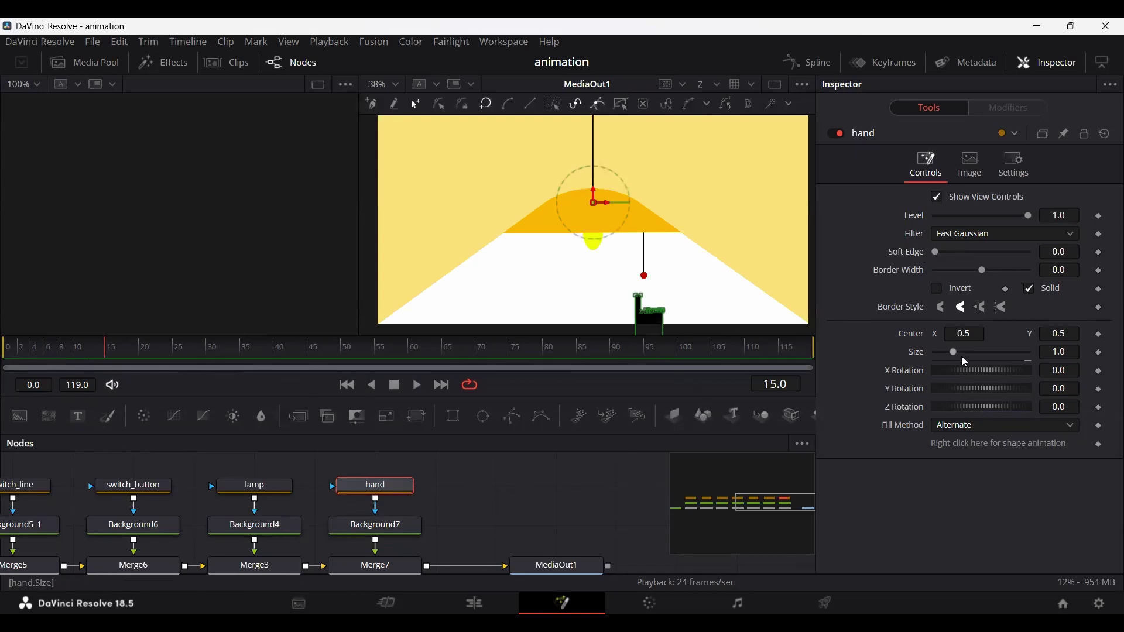
drag(965, 334, 979, 334)
drag(1060, 334, 1095, 334)
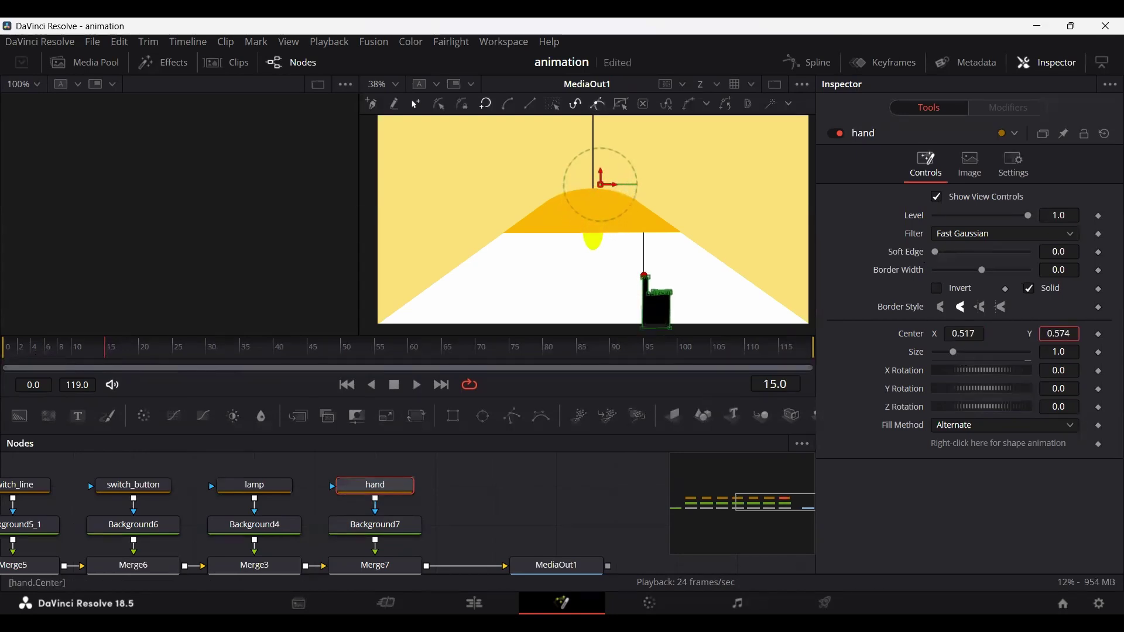
scroll(643, 290, up, 5)
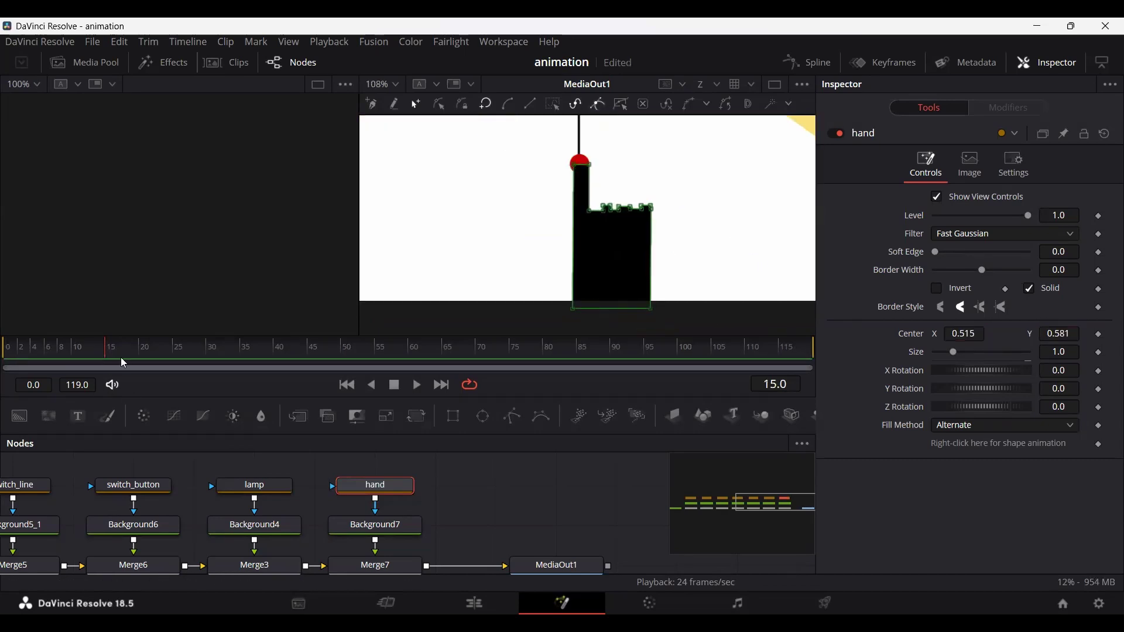
click(1099, 334)
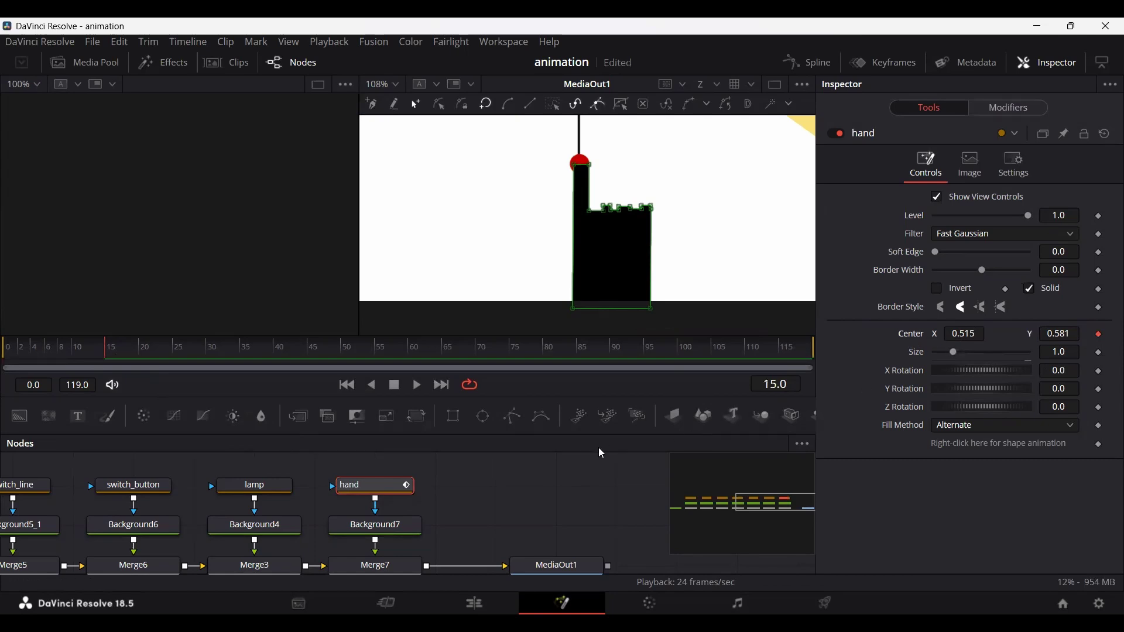
- Keyframe the hand's pull and release by setting Center Y to 0.575 at frame 35 and 0.584 at frame 40
drag(130, 352, 207, 351)
drag(224, 354, 244, 355)
drag(1060, 333, 1051, 333)
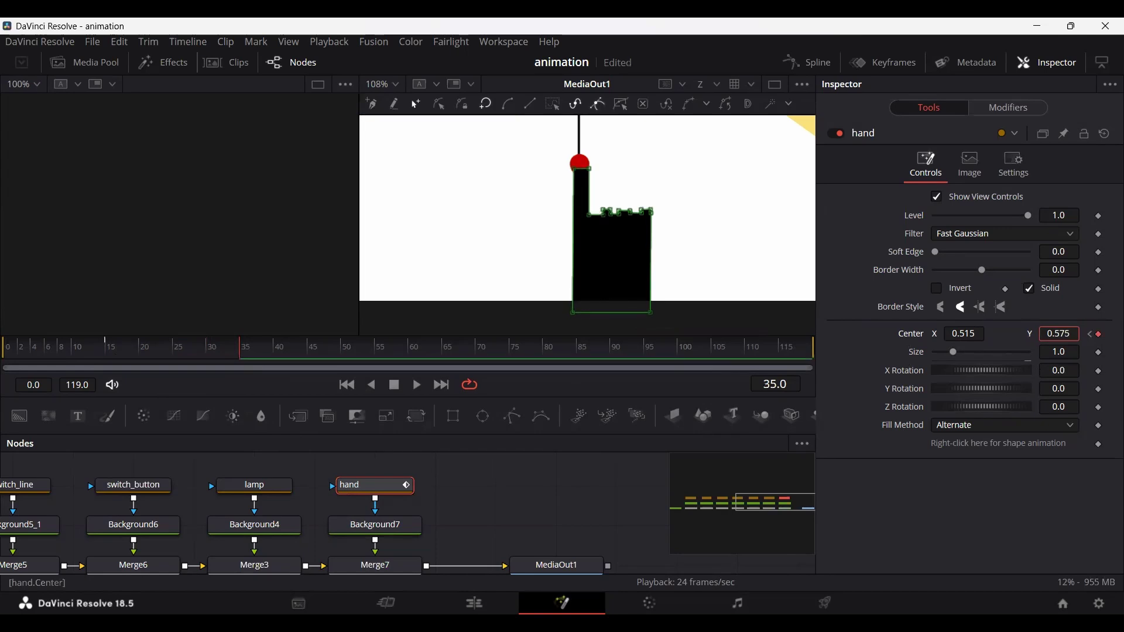
click(273, 353)
drag(1056, 334, 1063, 334)
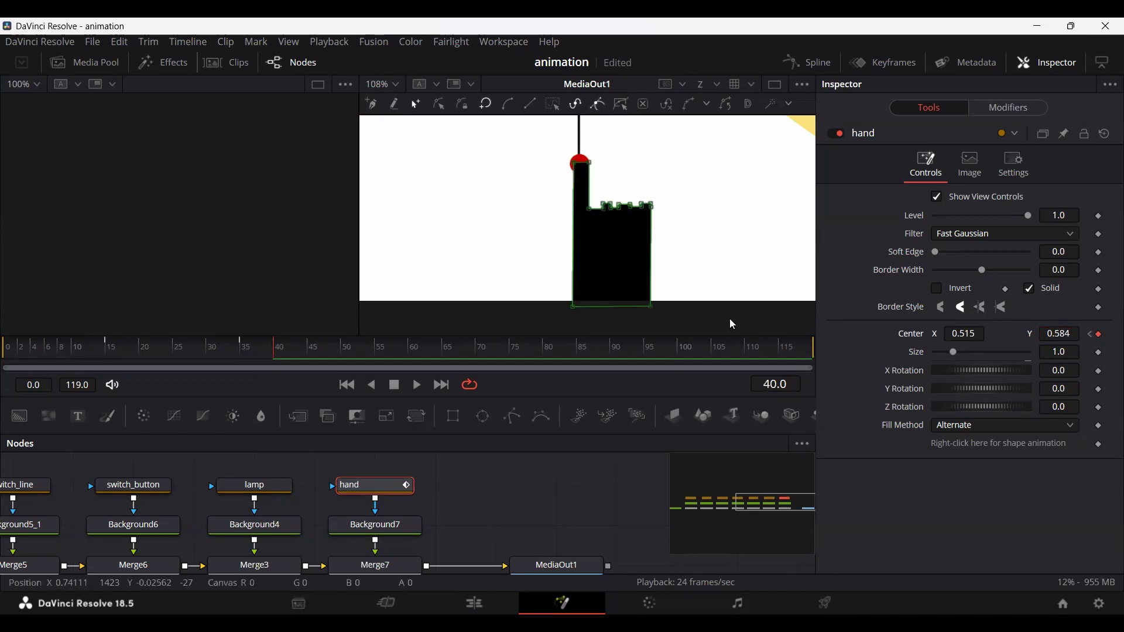
- Keyframe the hand hidden below the frame at frame 0 with Center Y 0.362
click(7, 350)
scroll(561, 259, down, 5)
click(515, 480)
key(space)
key(space)
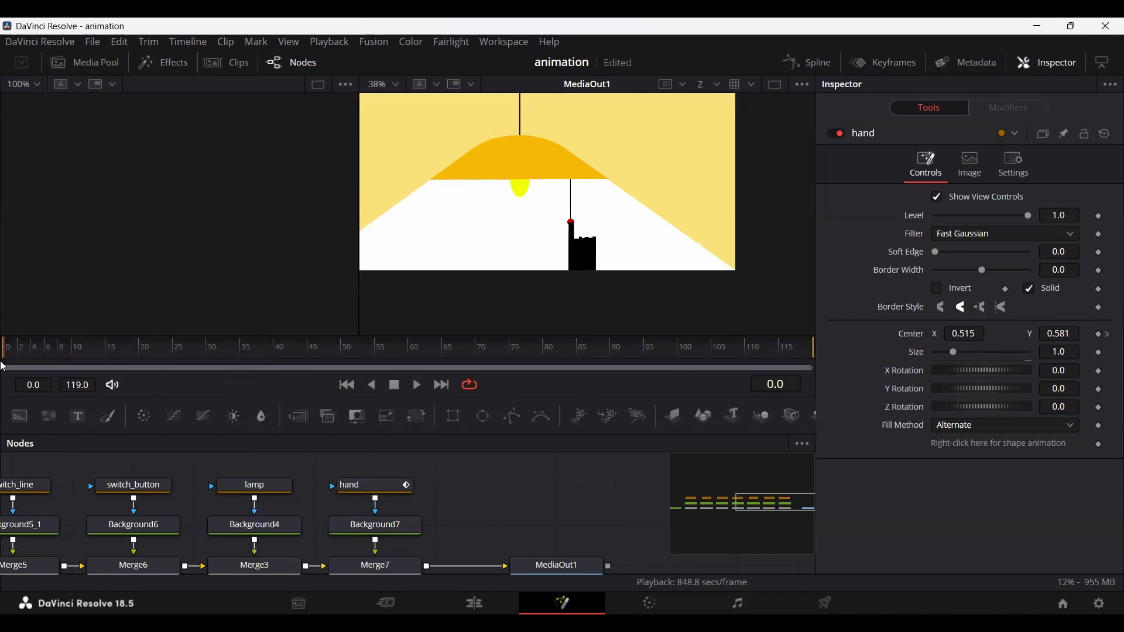
drag(1055, 338, 478, 471)
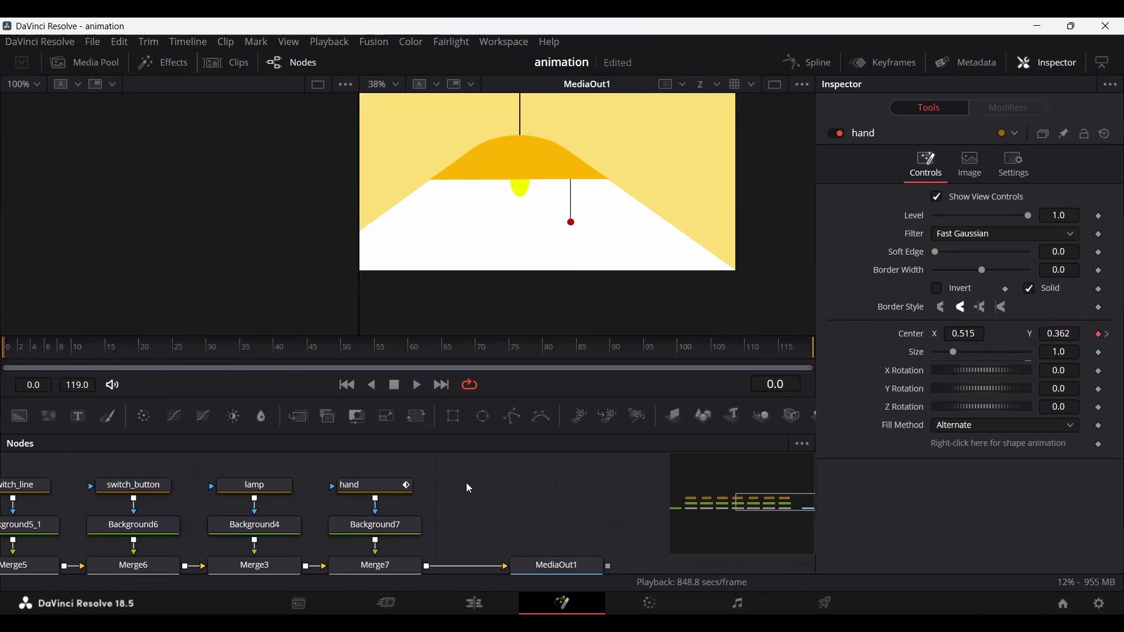
- Play back the hand's entrance and check its contact with the red switch button up close around frame 29
key(space)
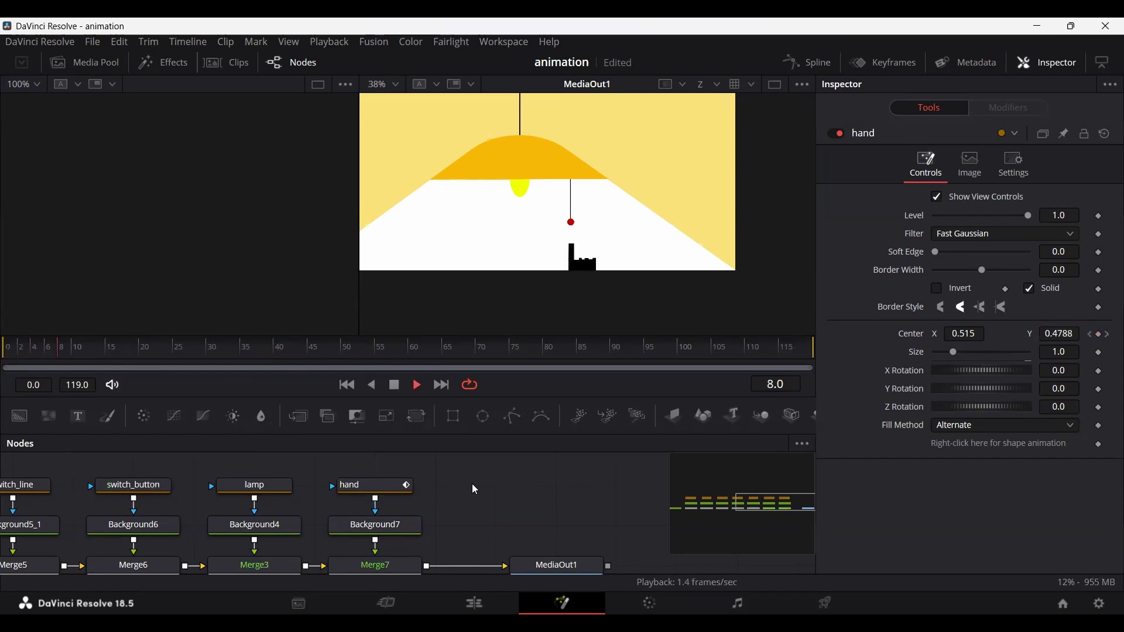
key(space)
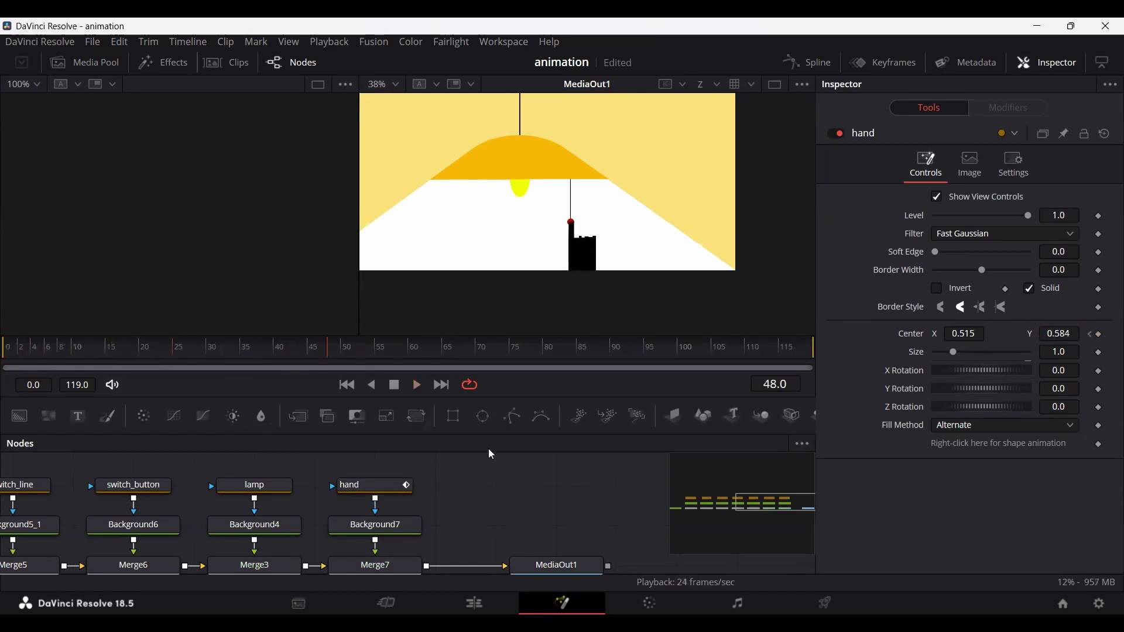
scroll(571, 248, up, 5)
drag(206, 346, 76, 333)
key(space)
key(space)
click(202, 353)
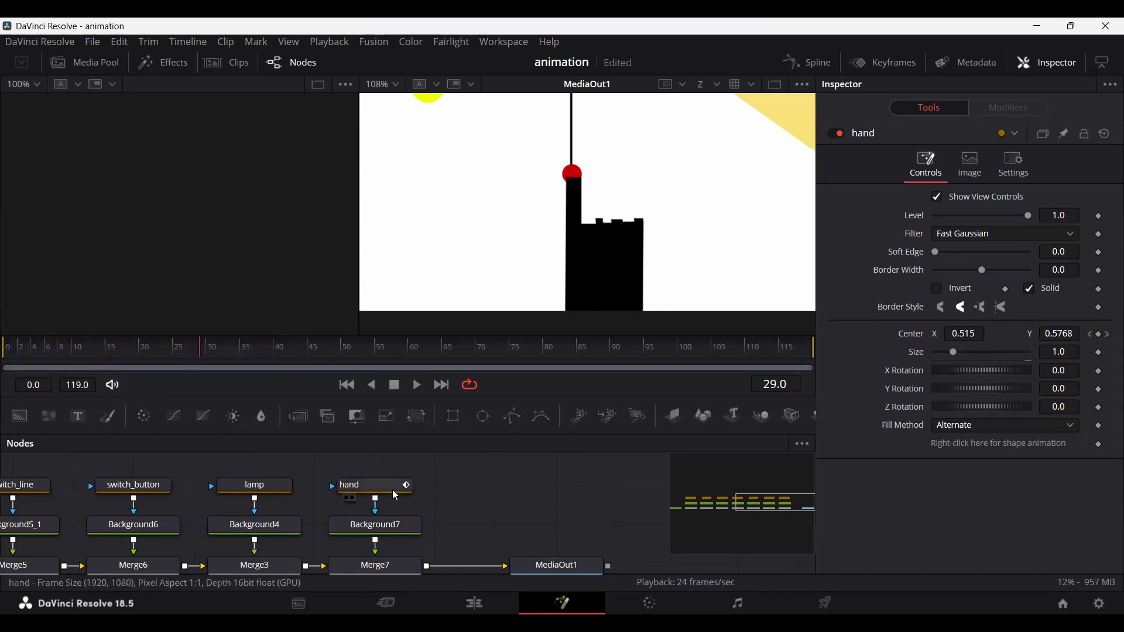
- Hold the hand at the button with a Center Y keyframe of 0.581 at frame 30 and play back the motion
drag(224, 352, 112, 357)
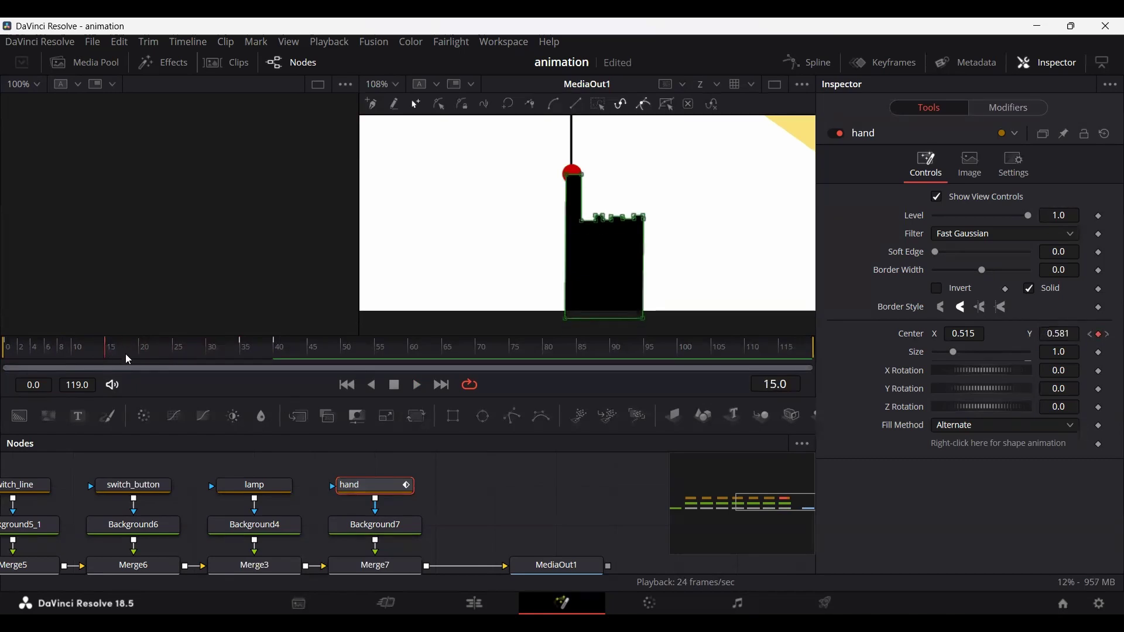
click(1060, 333)
click(240, 354)
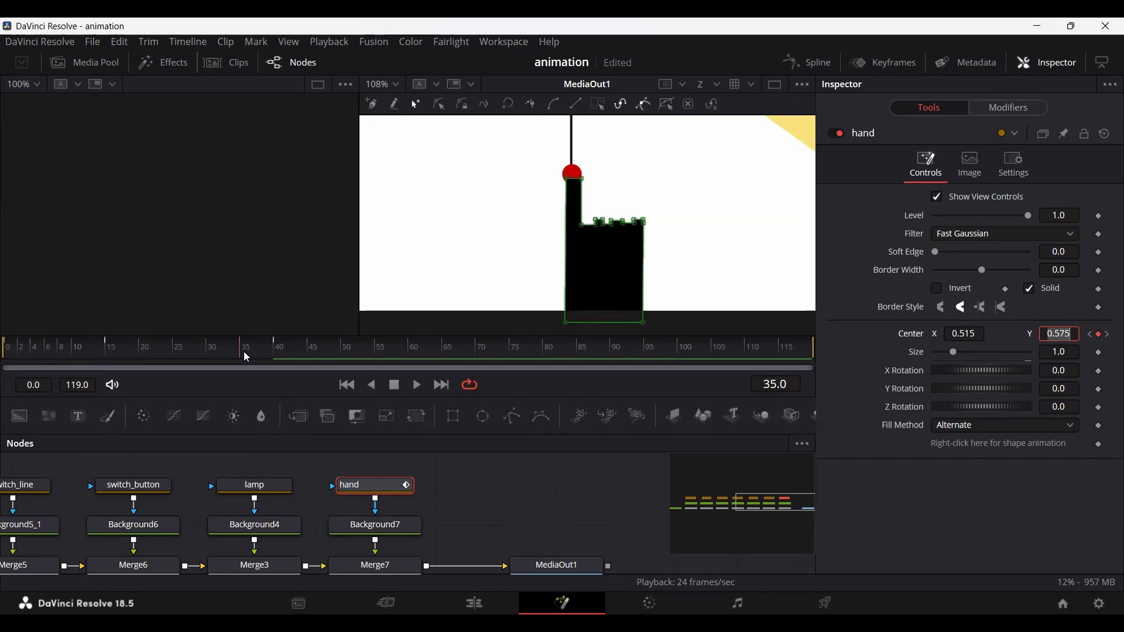
key(shift+Left)
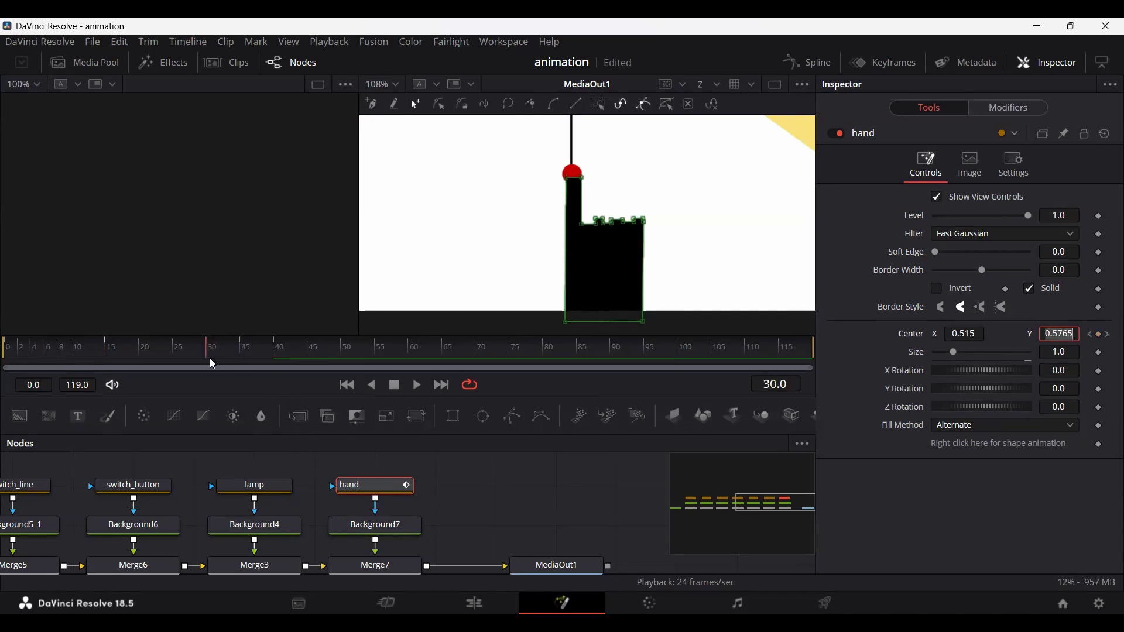
text(0.581)
key(Return)
click(78, 353)
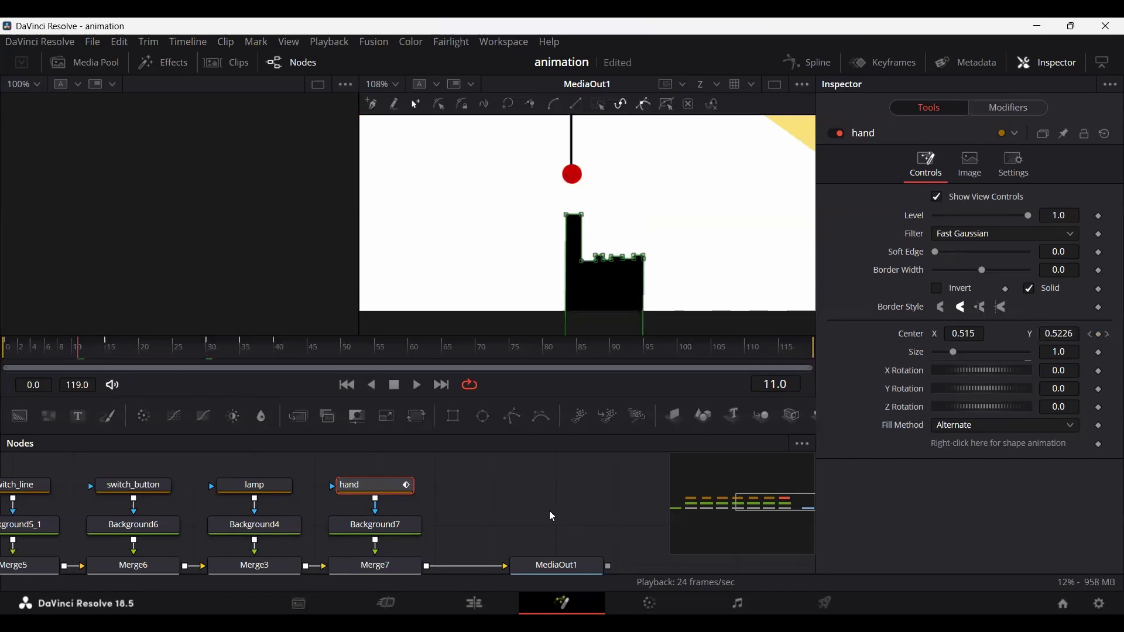
click(549, 511)
key(space)
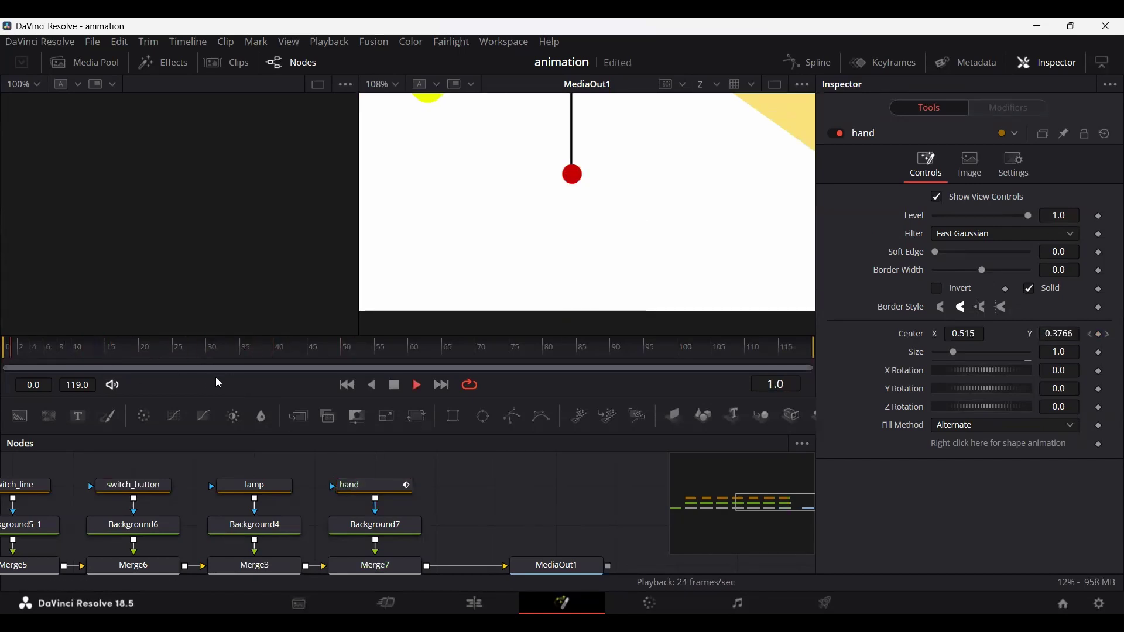
key(space)
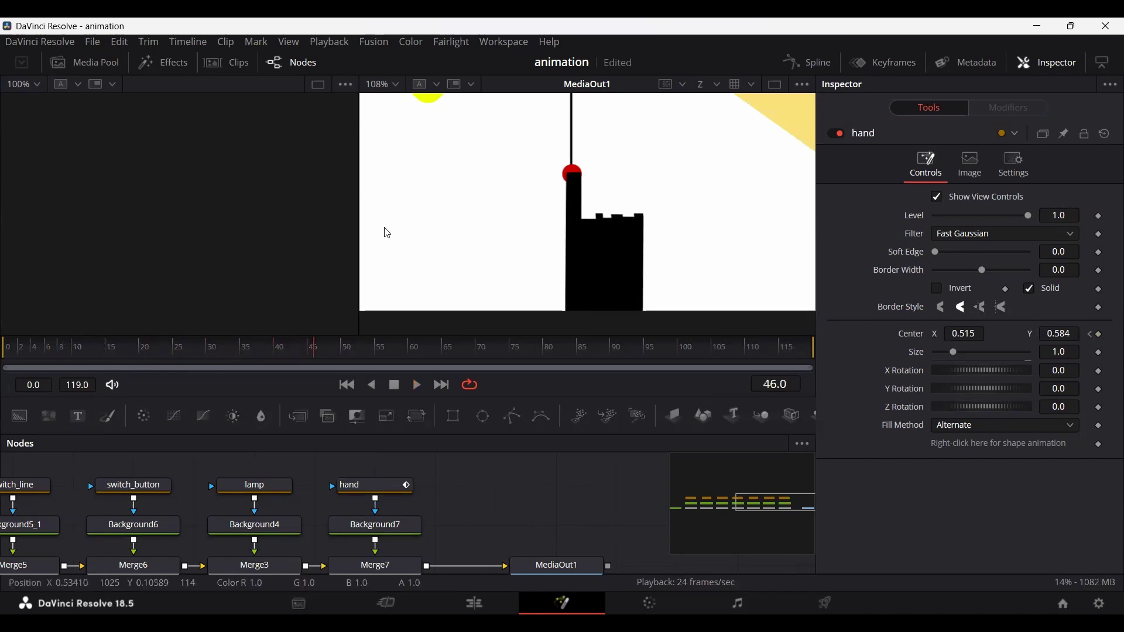
- Keyframe the hand's current Center at frame 50, lower it out of the frame at frame 60, and play back from the start
scroll(498, 264, down, 5)
drag(452, 254, 570, 281)
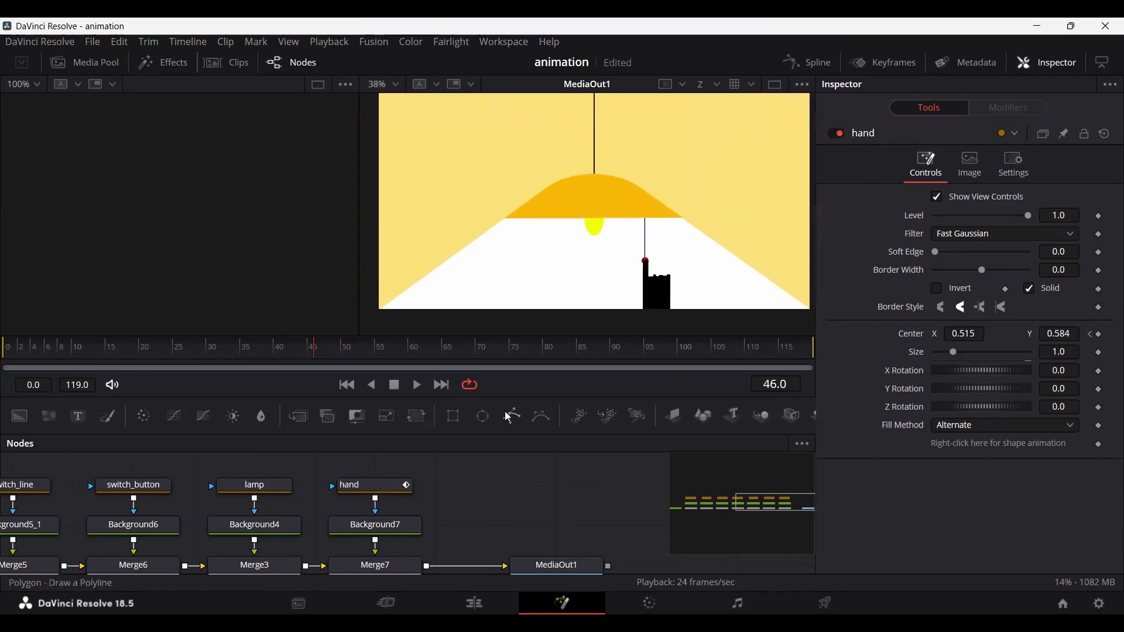
click(343, 350)
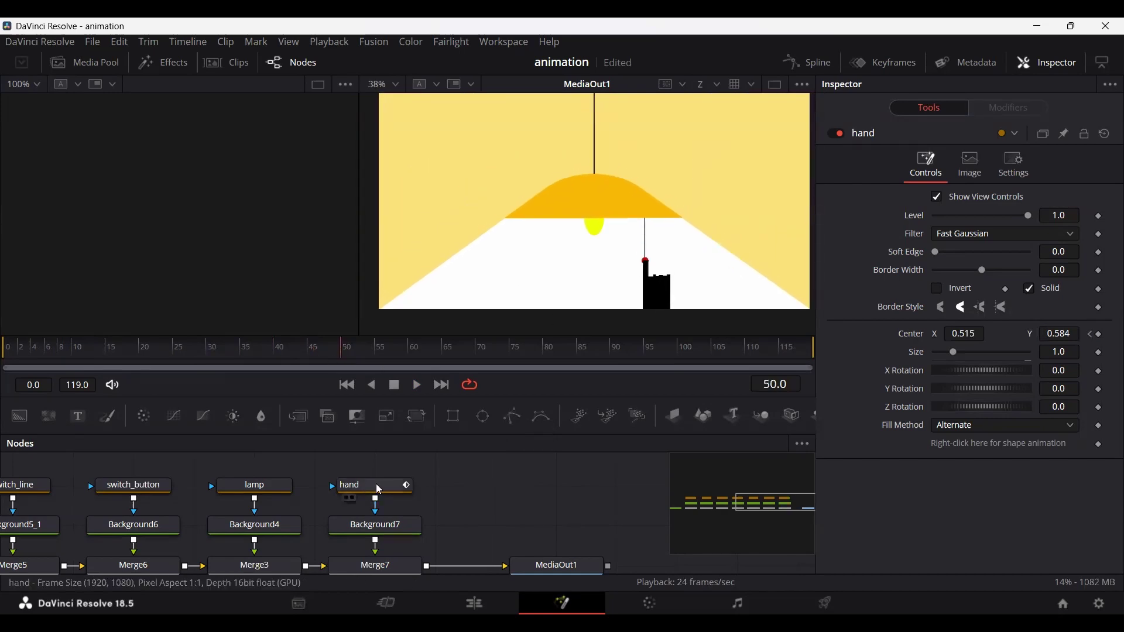
click(380, 490)
click(1100, 335)
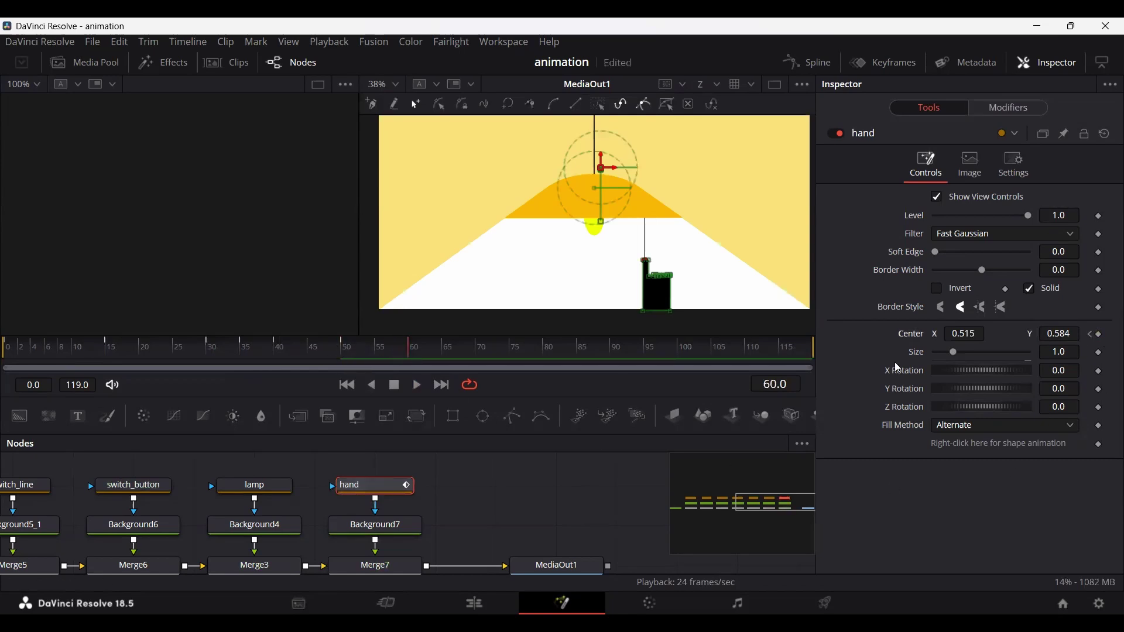
drag(1063, 335, 1020, 369)
drag(410, 347, 7, 347)
key(space)
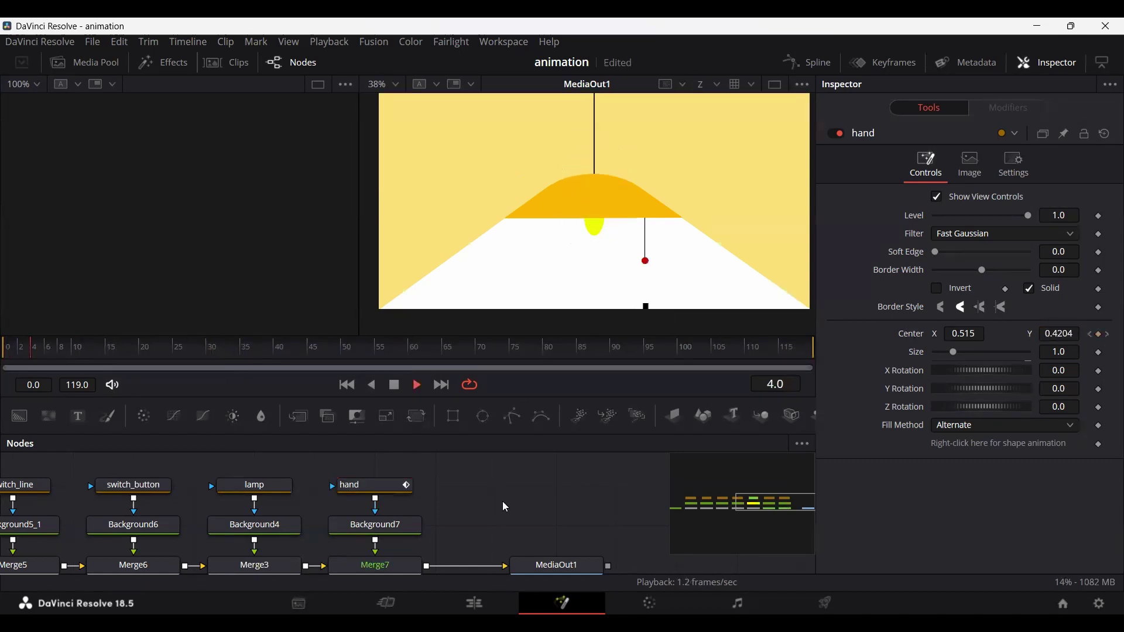
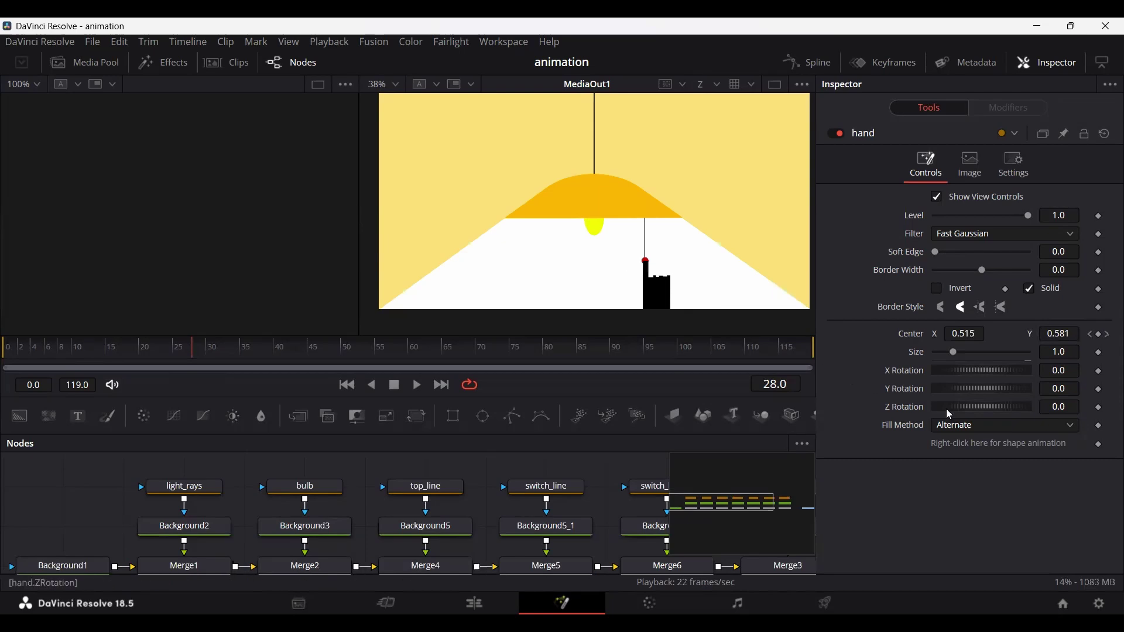
- Try tilting the hand and light_rays with Z Rotation, undo the tilt, and go to frame 22
drag(981, 414, 982, 413)
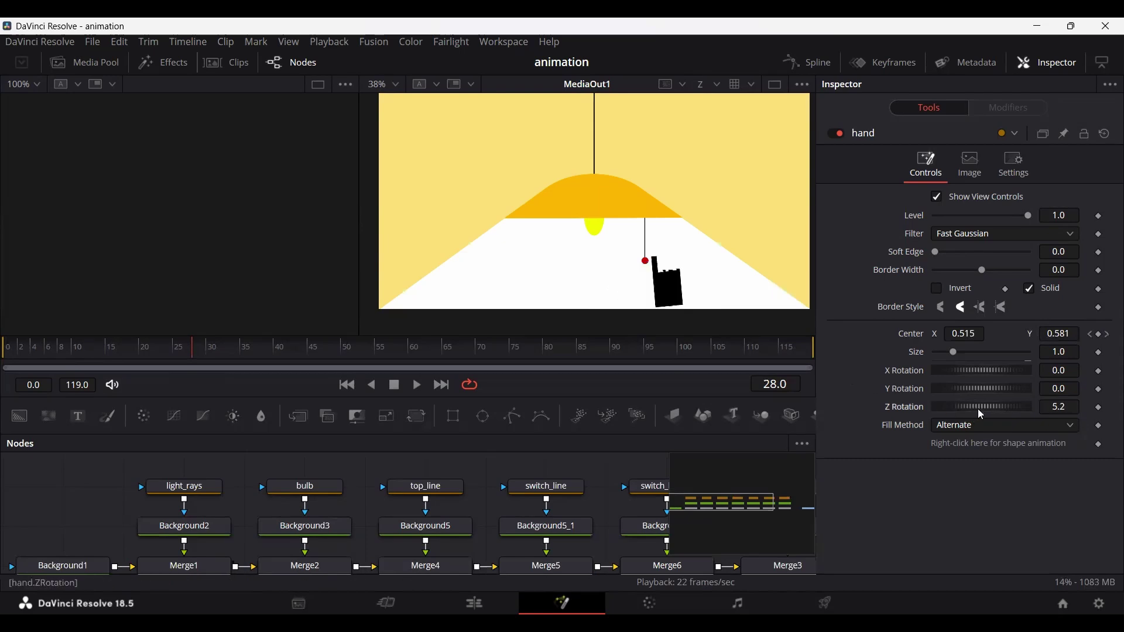
key(ctrl+z)
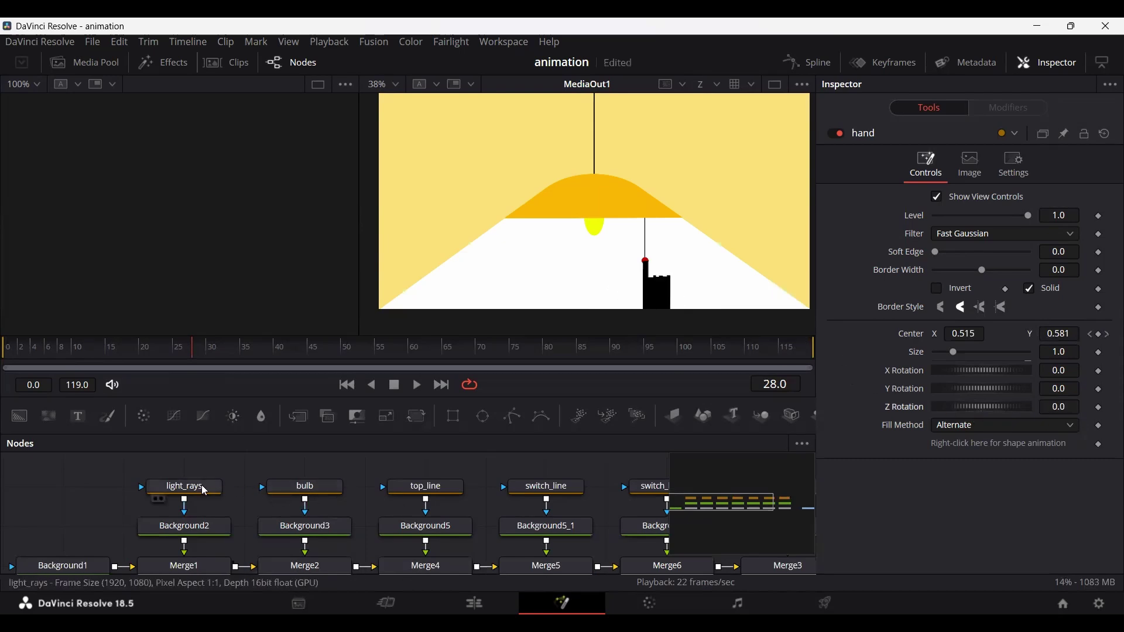
click(207, 492)
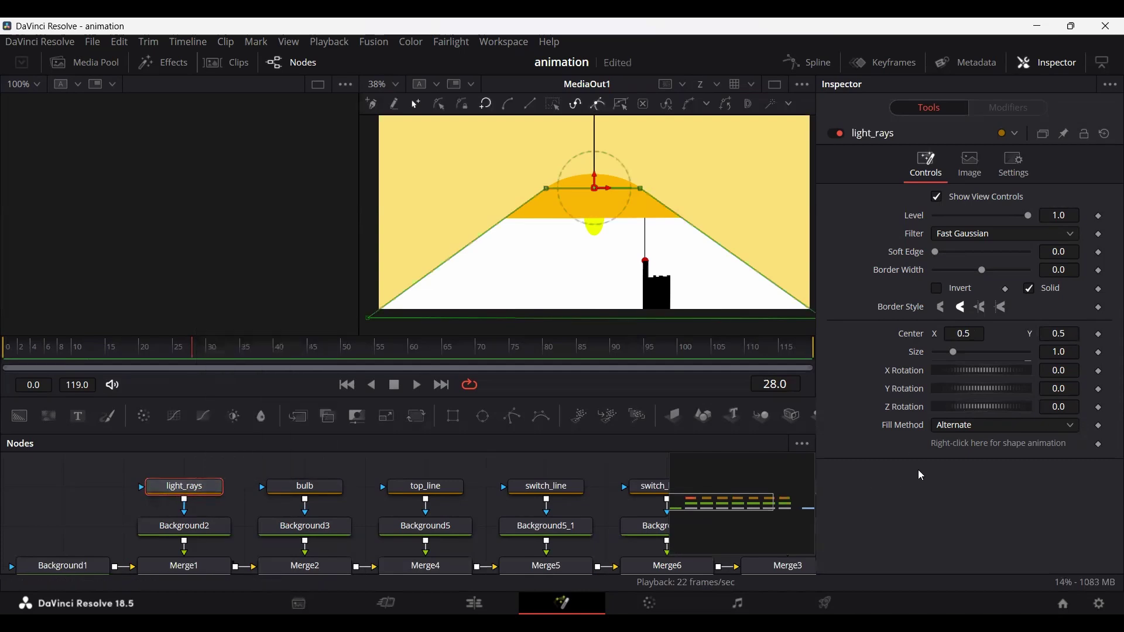
drag(975, 406, 976, 406)
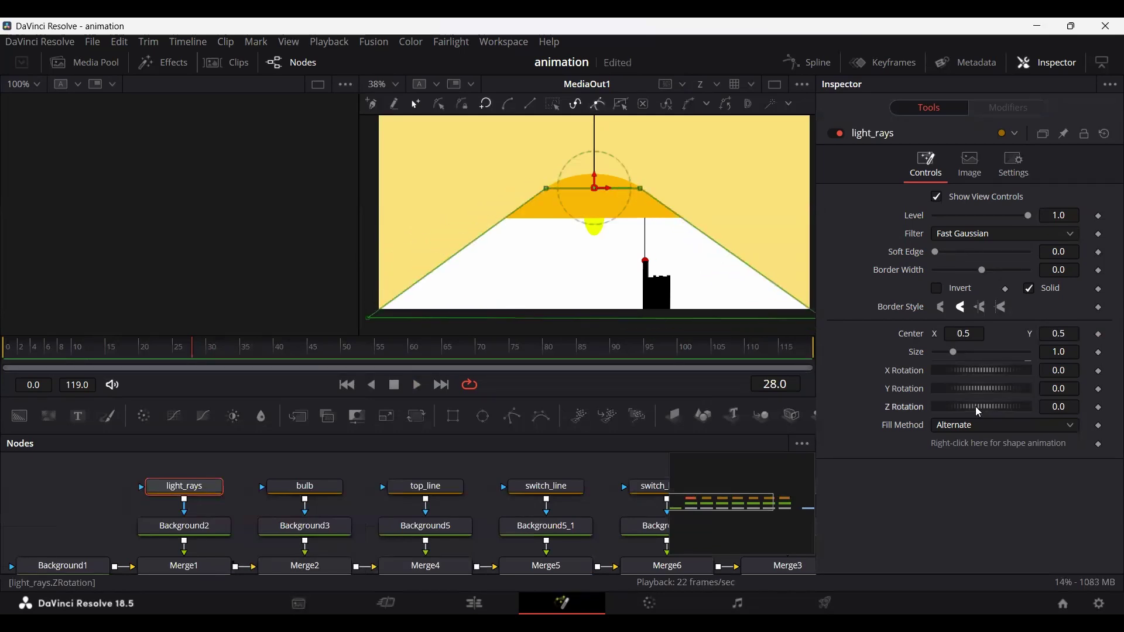
drag(976, 407, 977, 407)
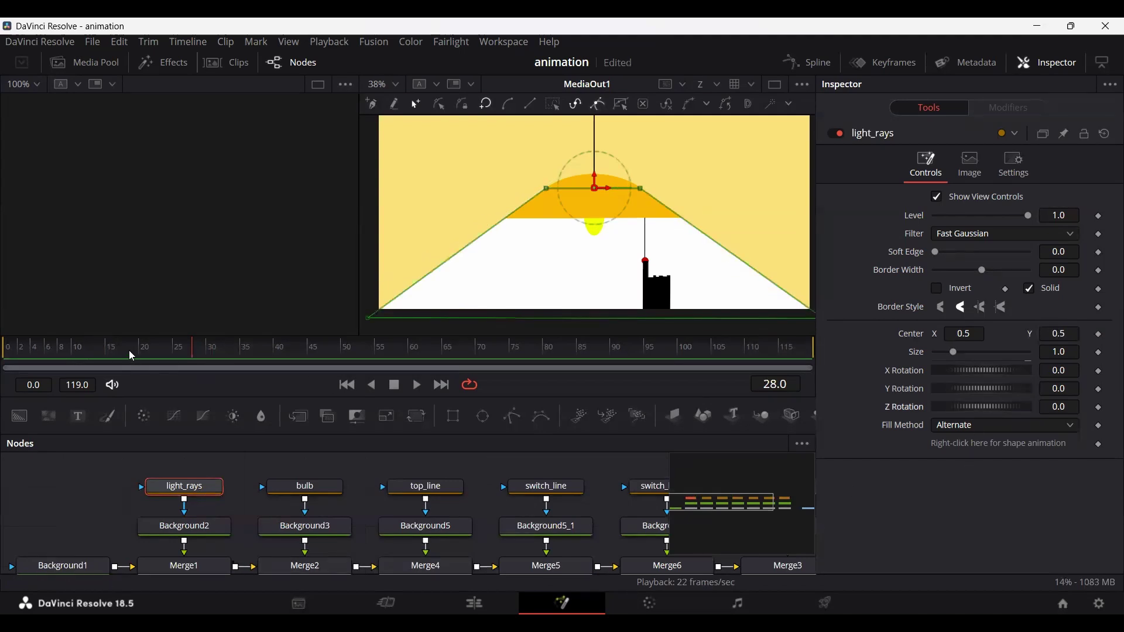
drag(130, 352, 152, 350)
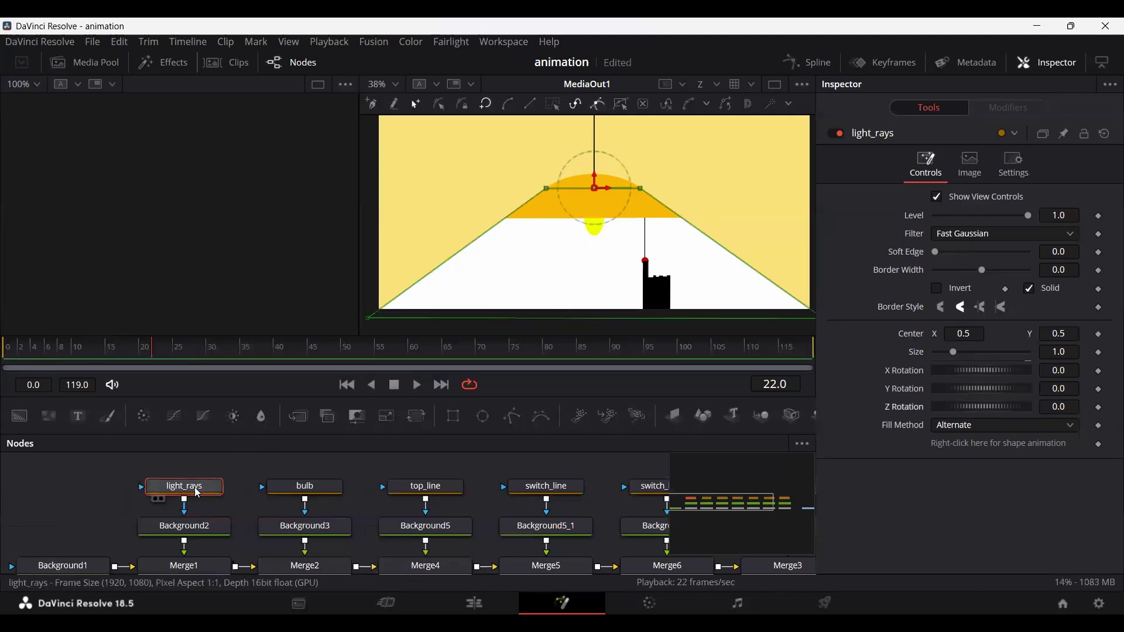
- Select the mask and background nodes from light_rays through lamp and move them up to make room above their merges
click(252, 479)
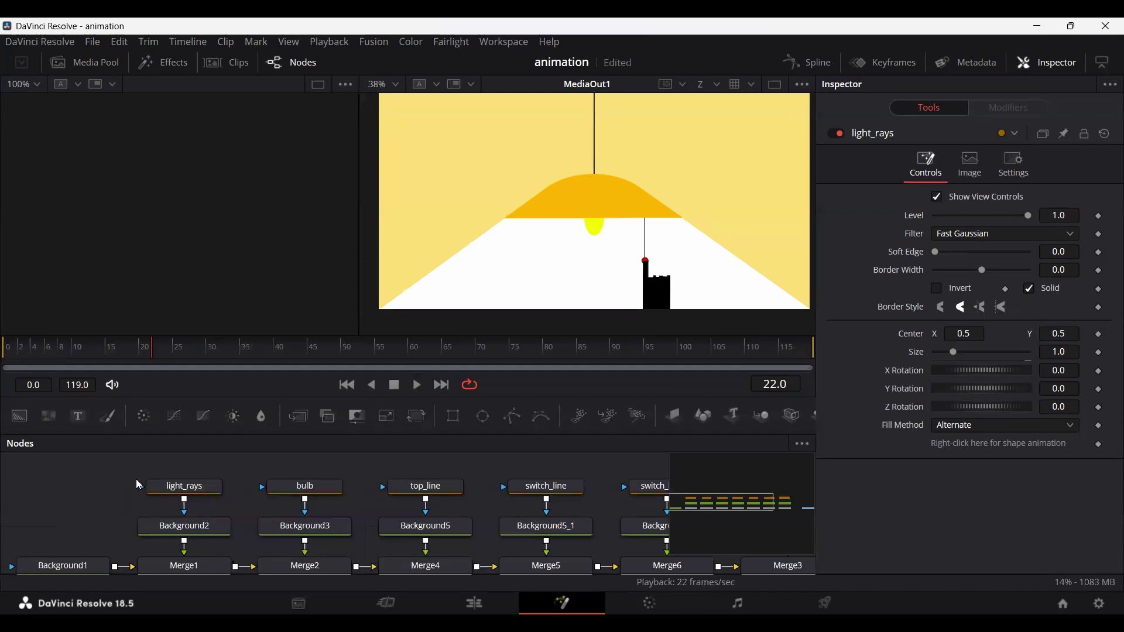
drag(186, 503, 82, 507)
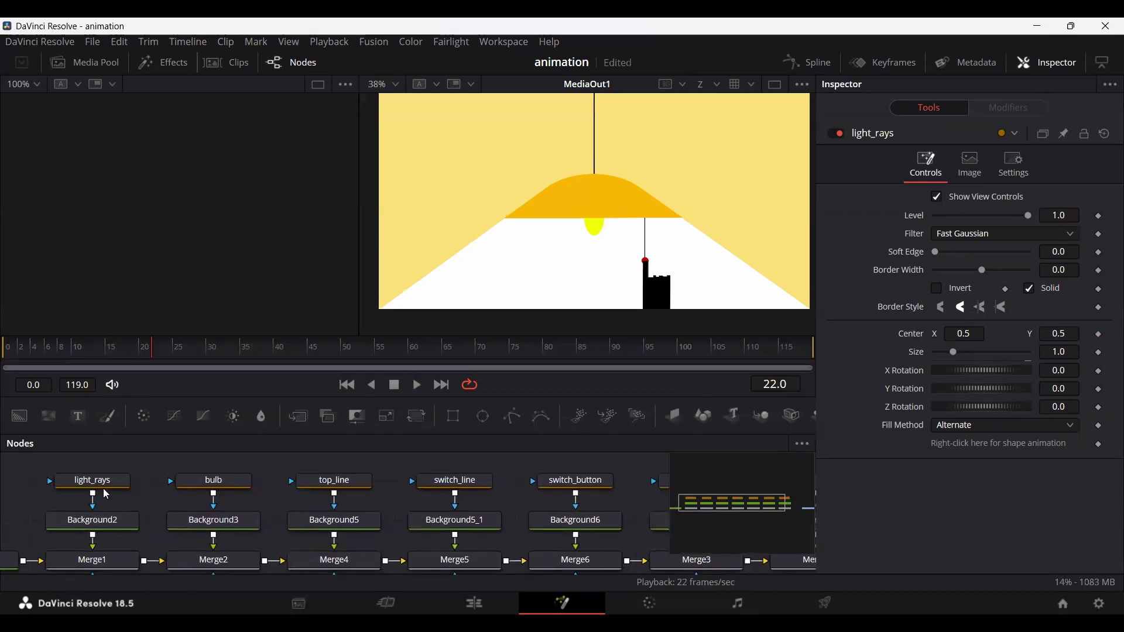
drag(29, 482, 505, 530)
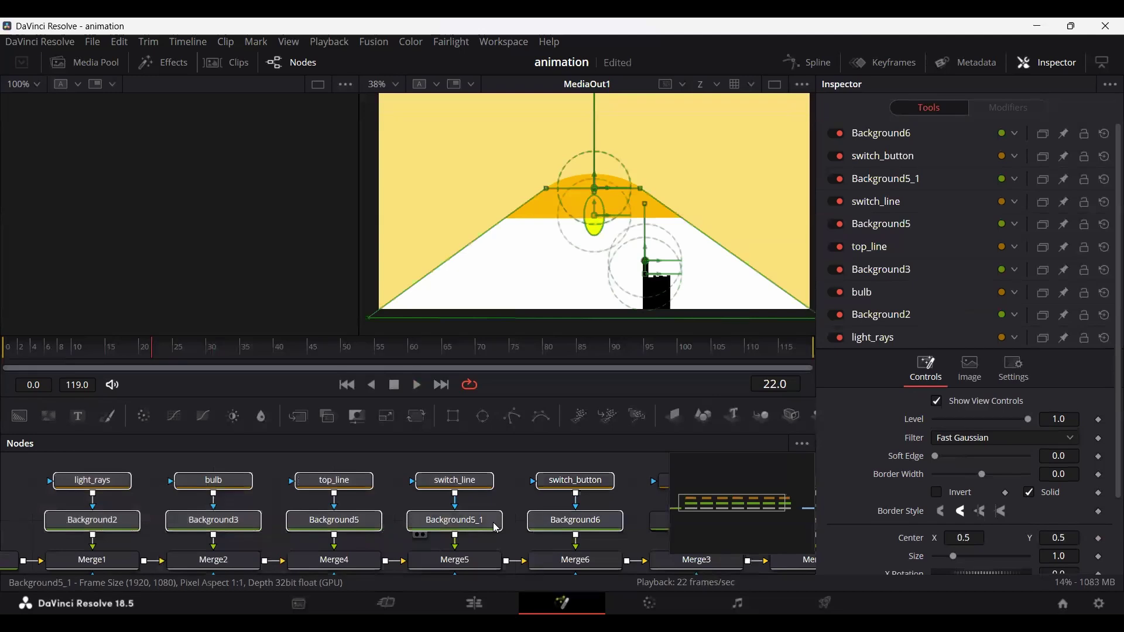
scroll(505, 529, down, 2)
click(138, 501)
drag(140, 505, 107, 503)
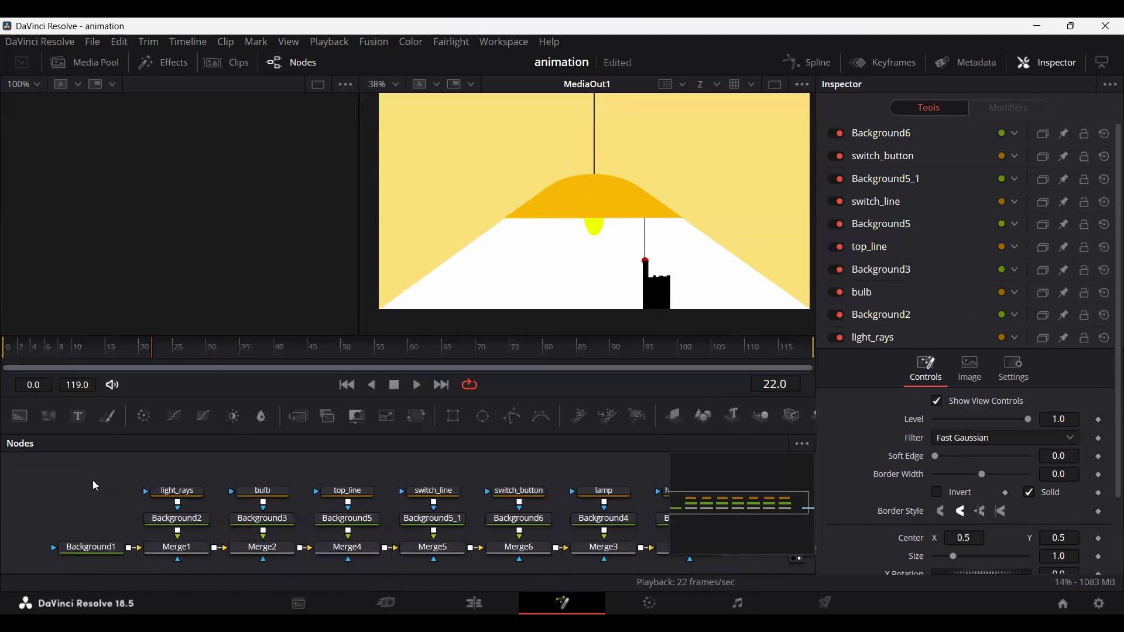
drag(224, 495, 632, 533)
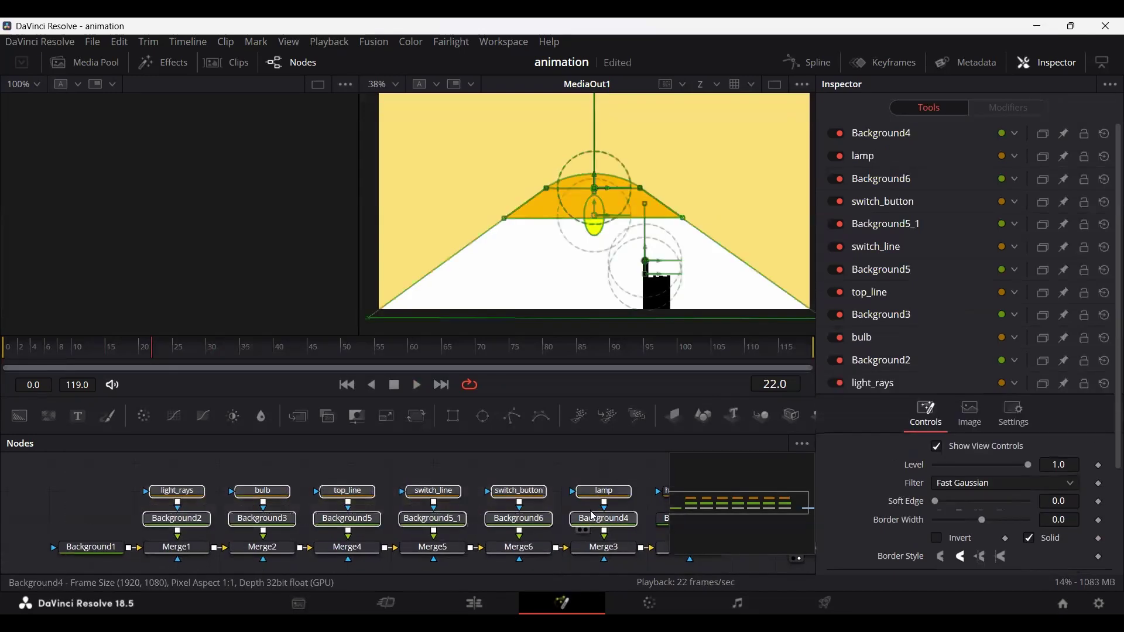
click(177, 492)
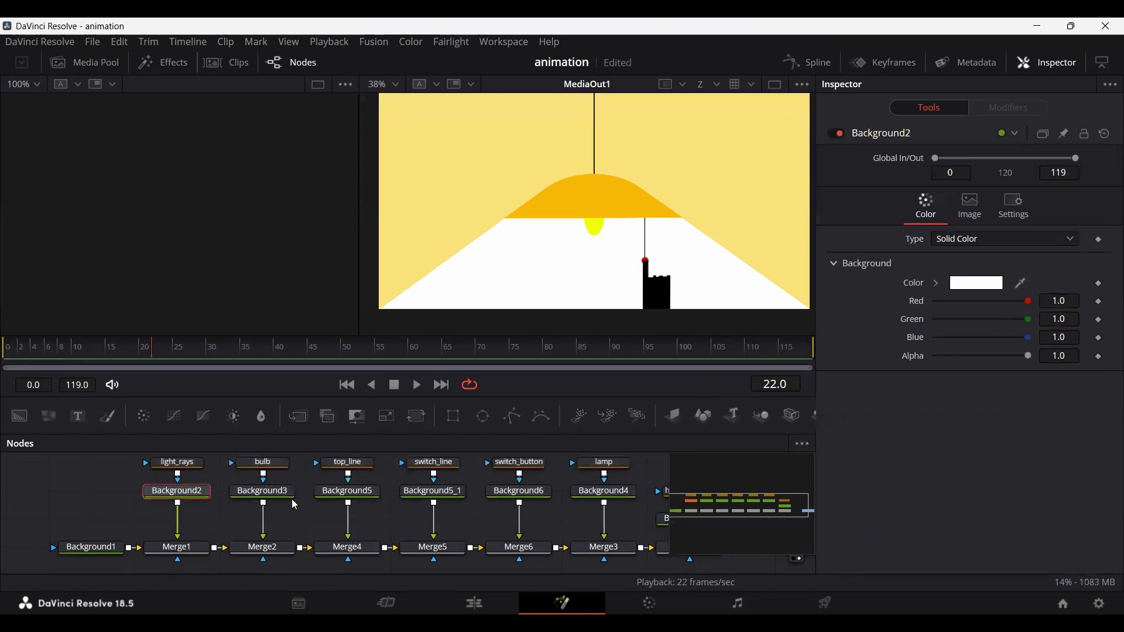
- Add a Transform node between background and merge for light_rays, bulb, top_line, switch_line, switch_button and lamp
click(417, 416)
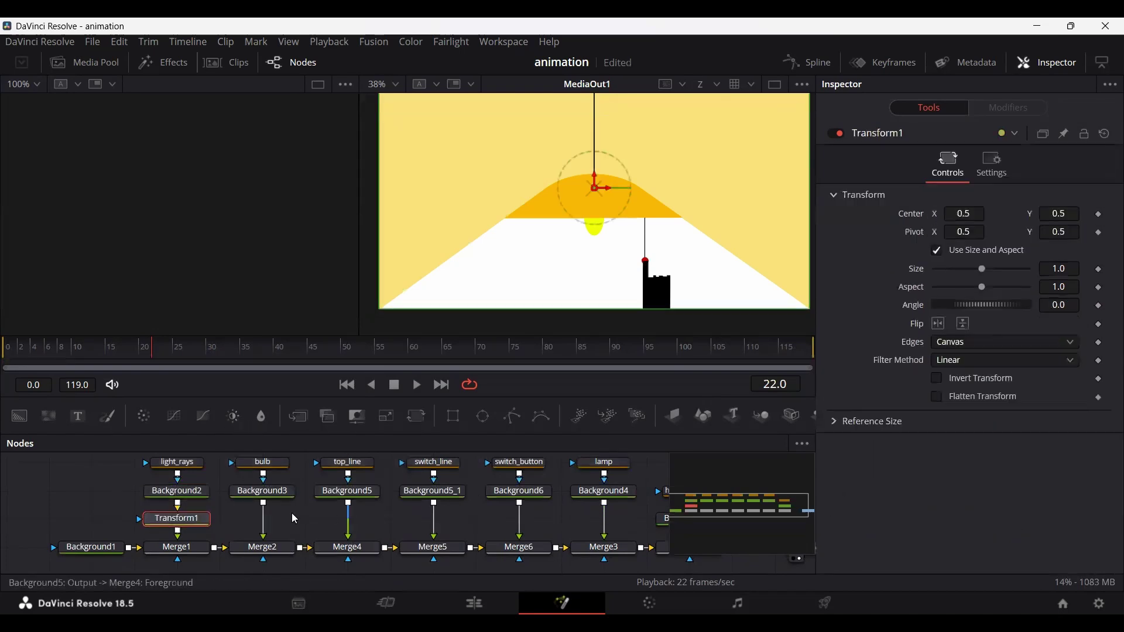
click(287, 496)
click(417, 416)
click(349, 493)
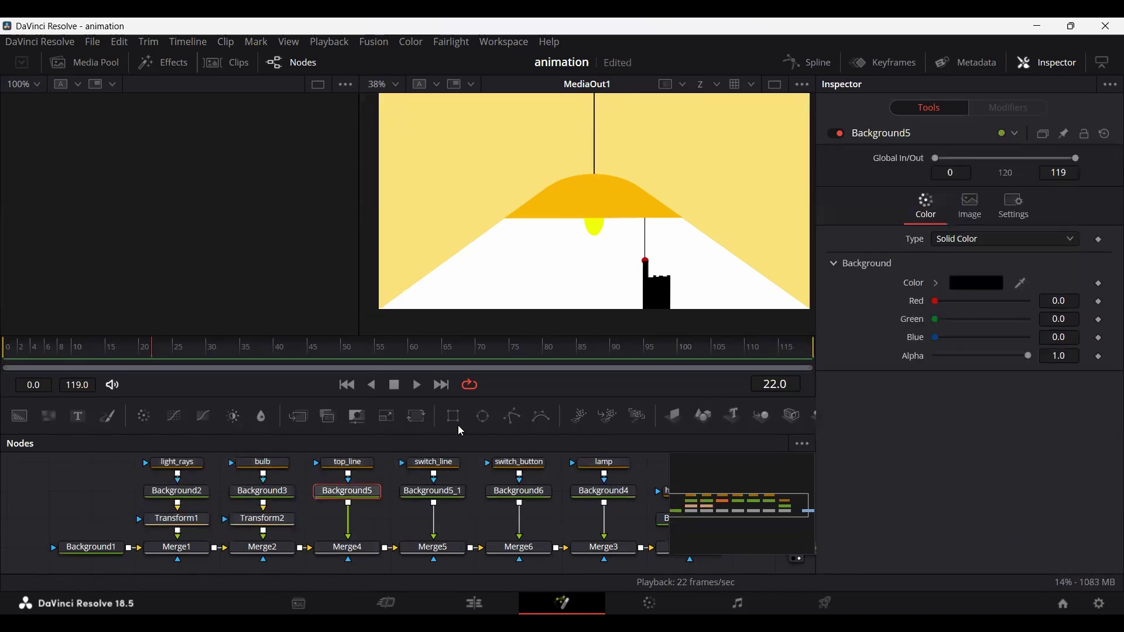
click(417, 416)
click(433, 492)
click(417, 417)
click(519, 492)
click(417, 417)
click(605, 492)
click(417, 416)
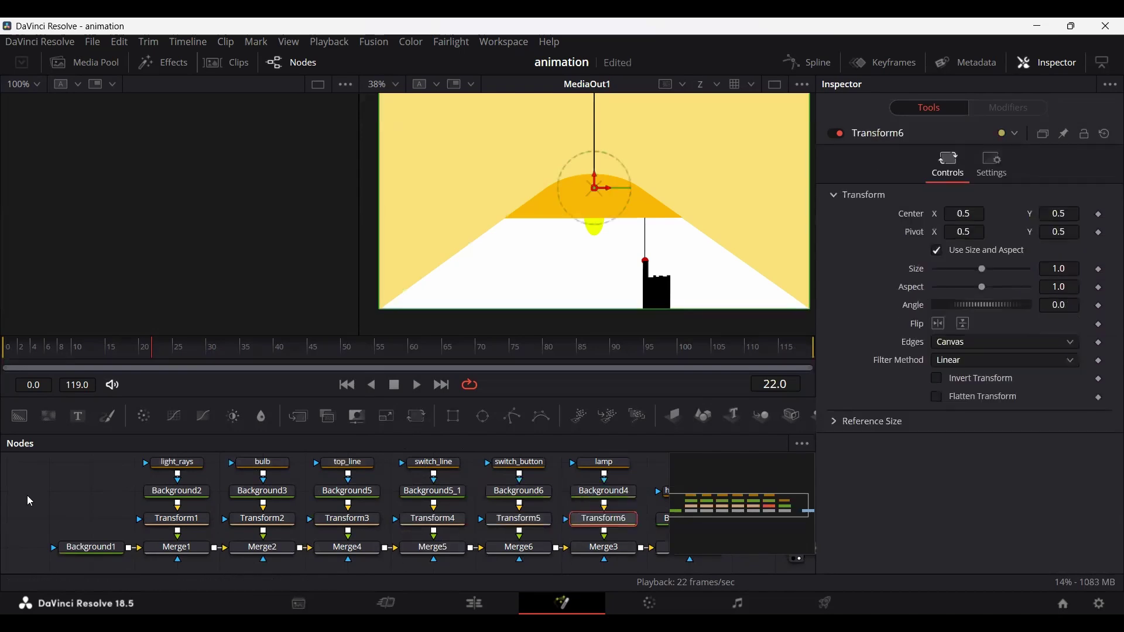
- Pin the light_rays branch's Transform in the Inspector and rename it Main Transform
click(123, 522)
click(174, 520)
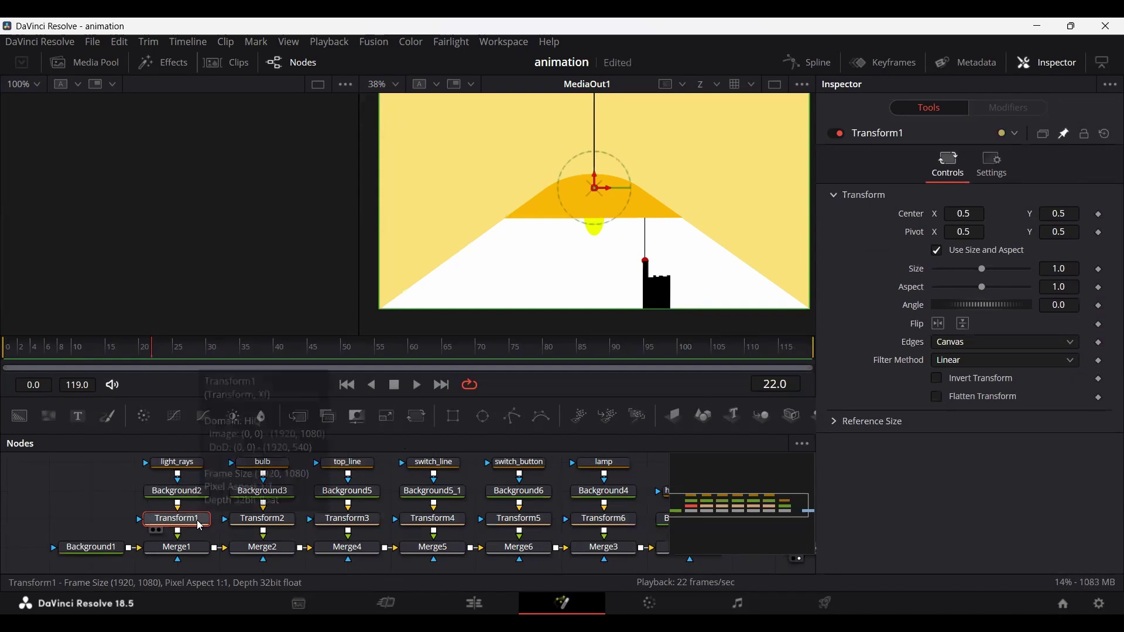
key(F2)
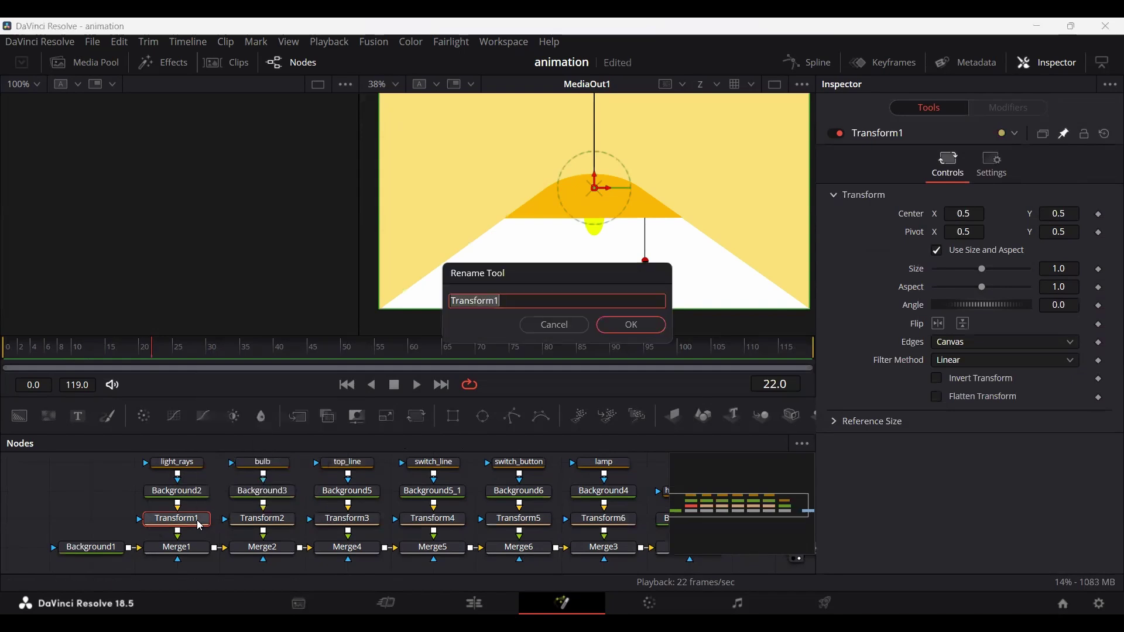
text(Main Transform)
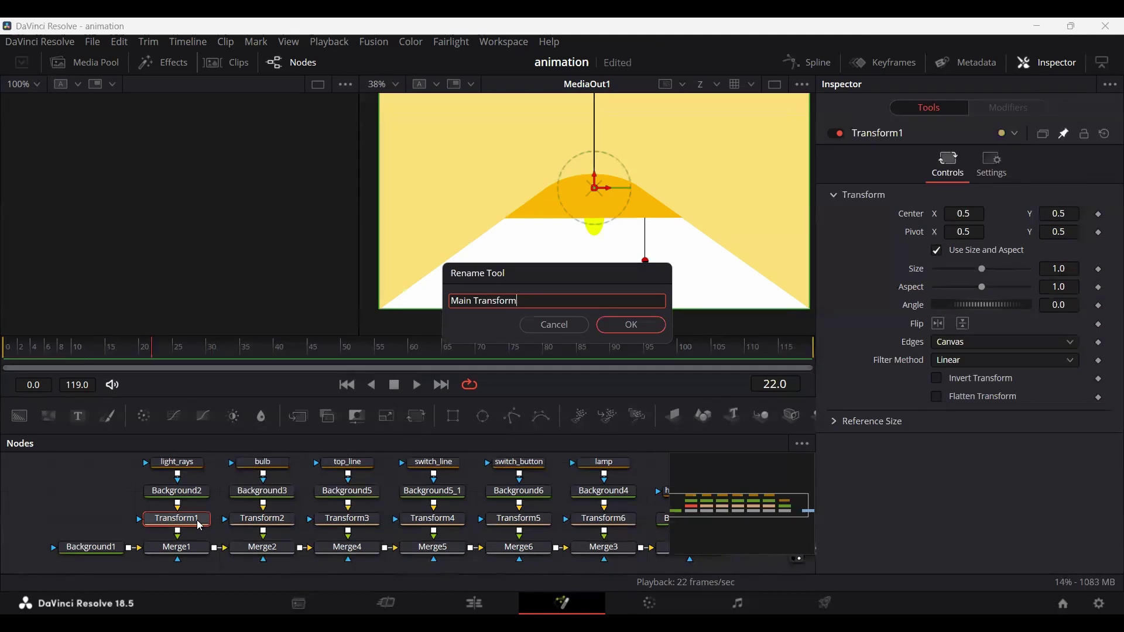
key(Return)
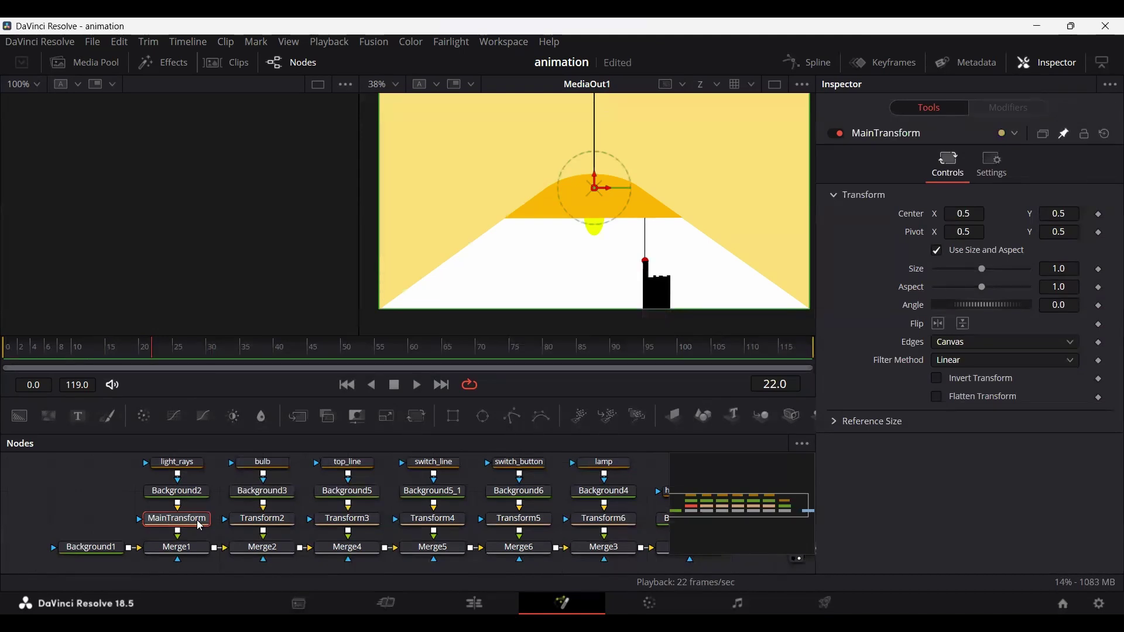
- Try tilting the light rays to an Angle of 5.2 in MainTransform, and undo the tilt
ctrl+click(264, 523)
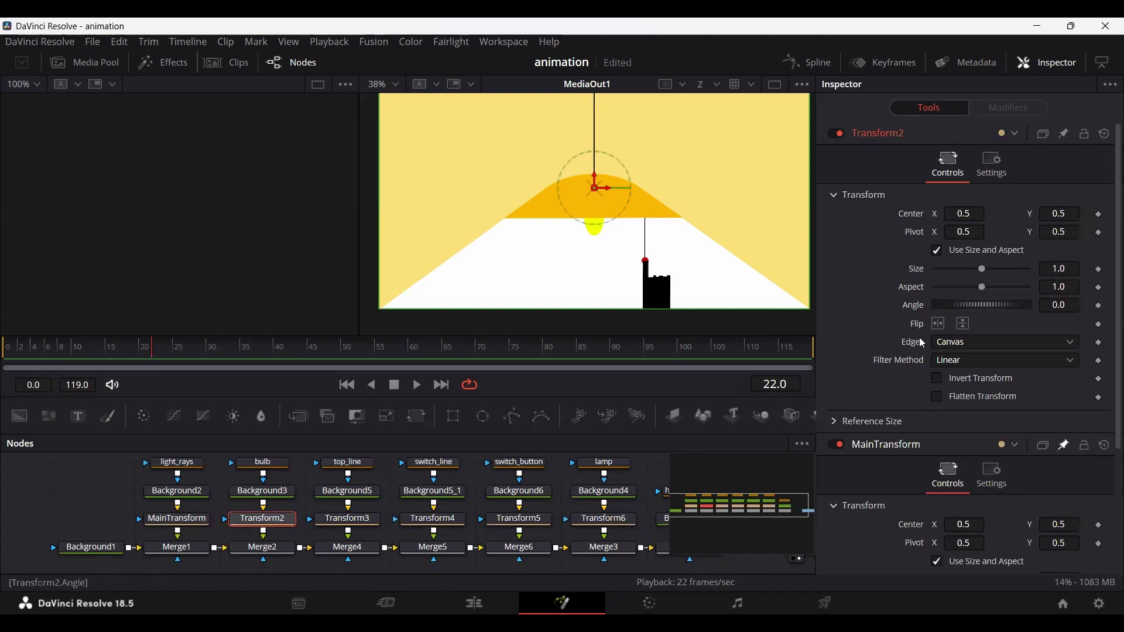
click(192, 522)
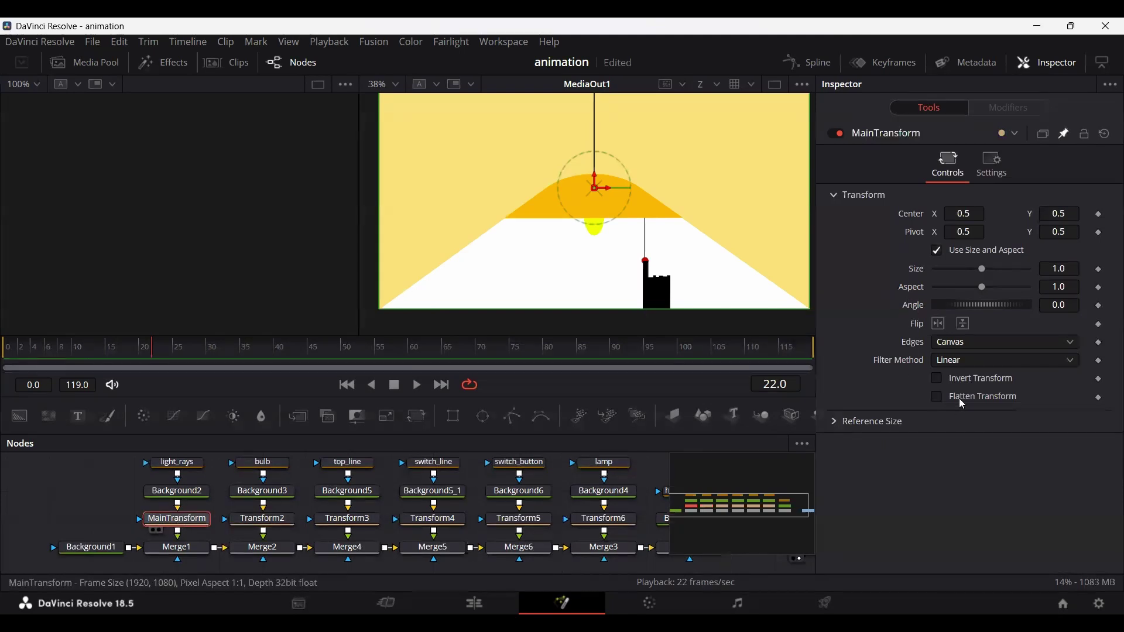
drag(983, 303, 985, 305)
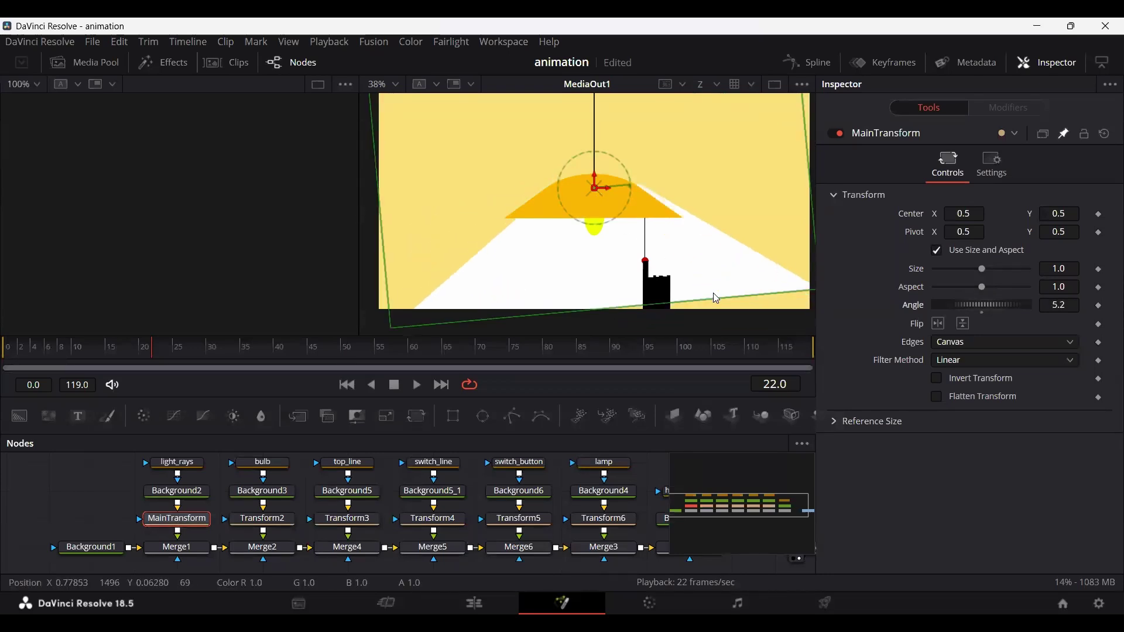
key(ctrl+z)
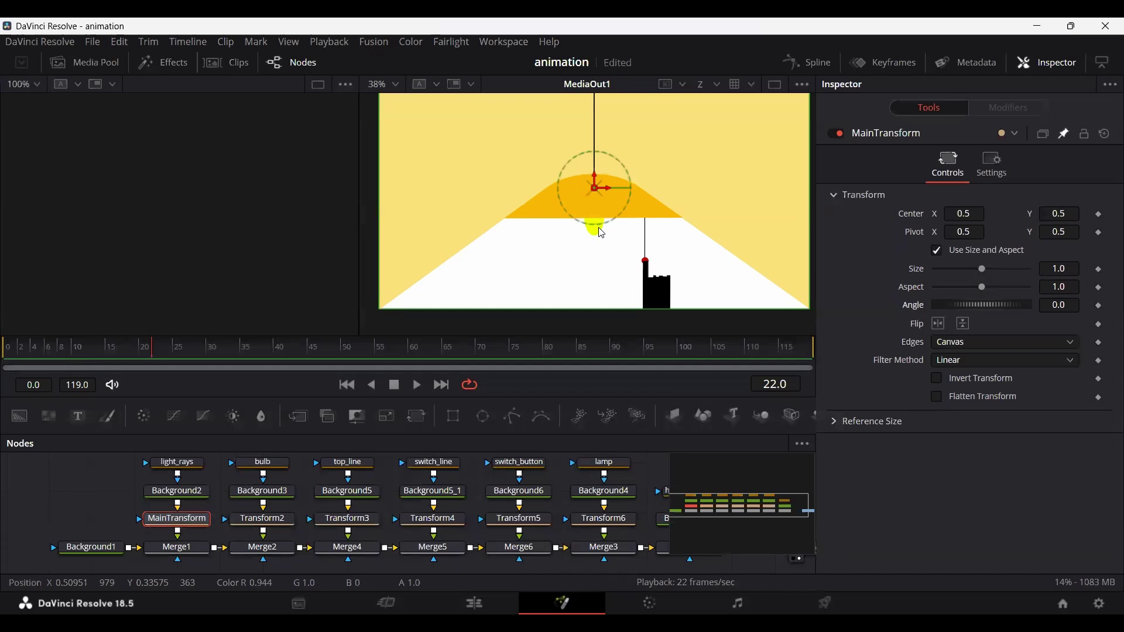
- Save the project and link the Angle of the bulb's Transform2 to MainTransform's Angle with an expression
key(ctrl+s)
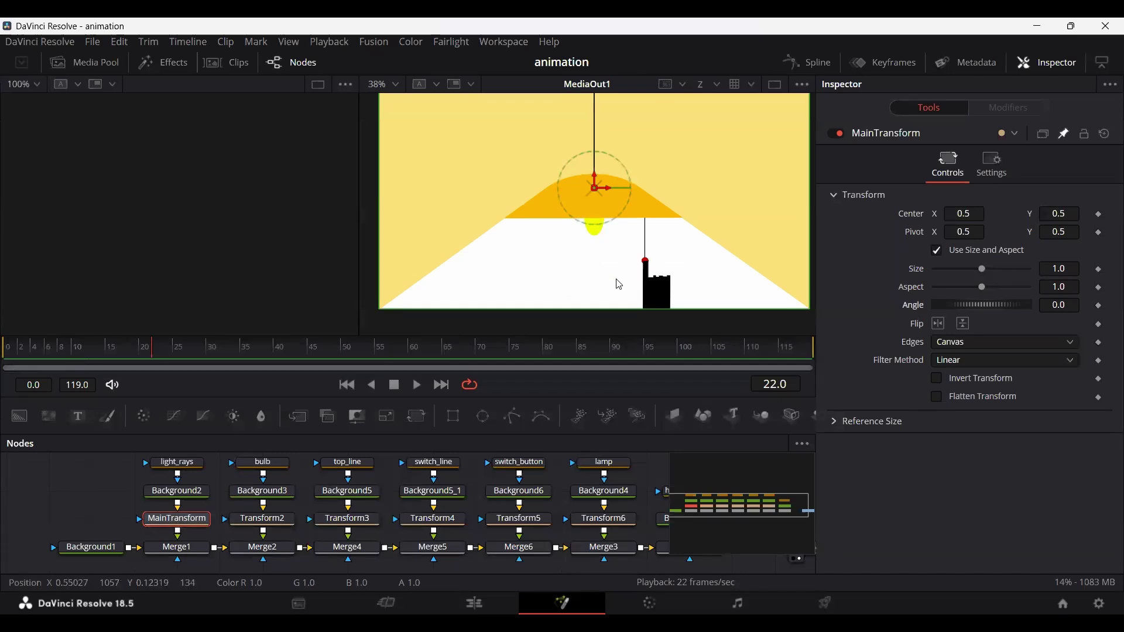
click(276, 521)
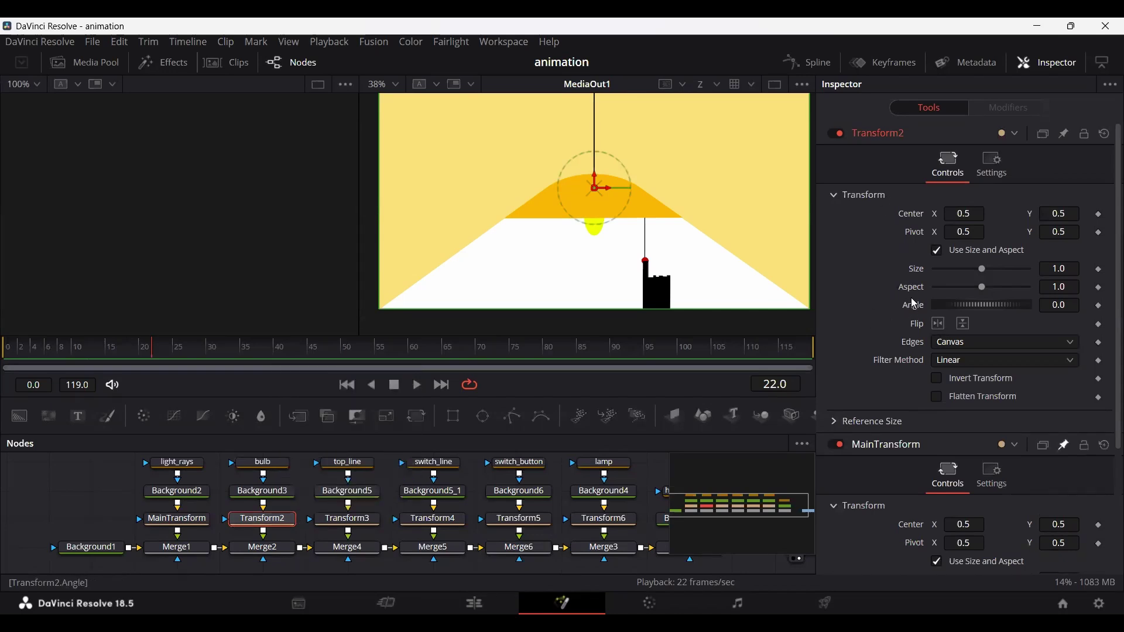
click(177, 519)
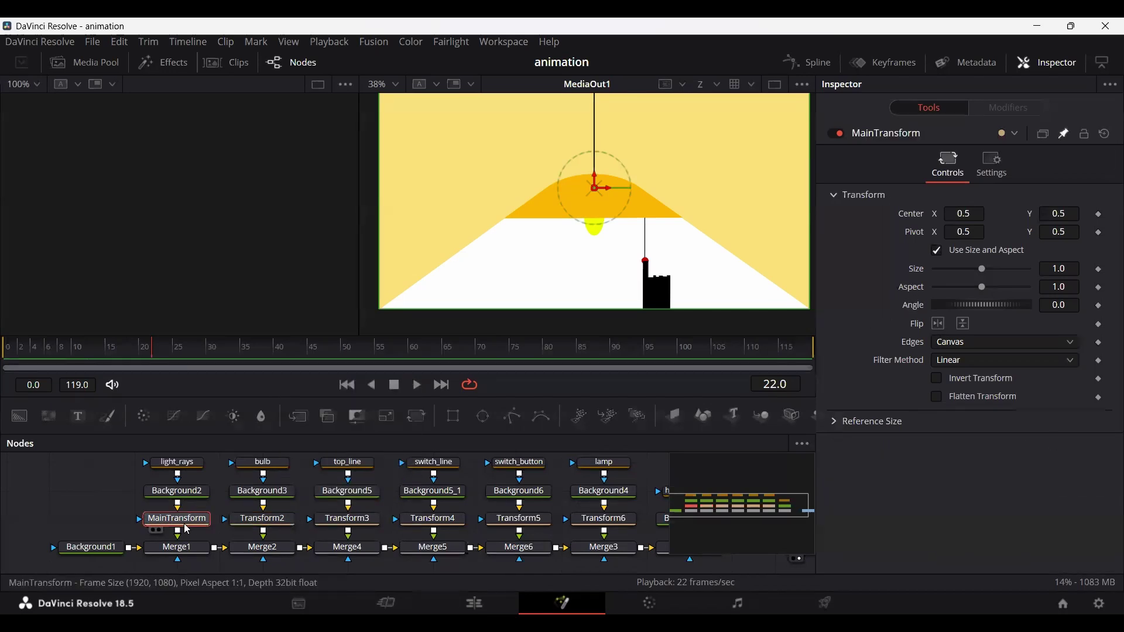
click(1067, 135)
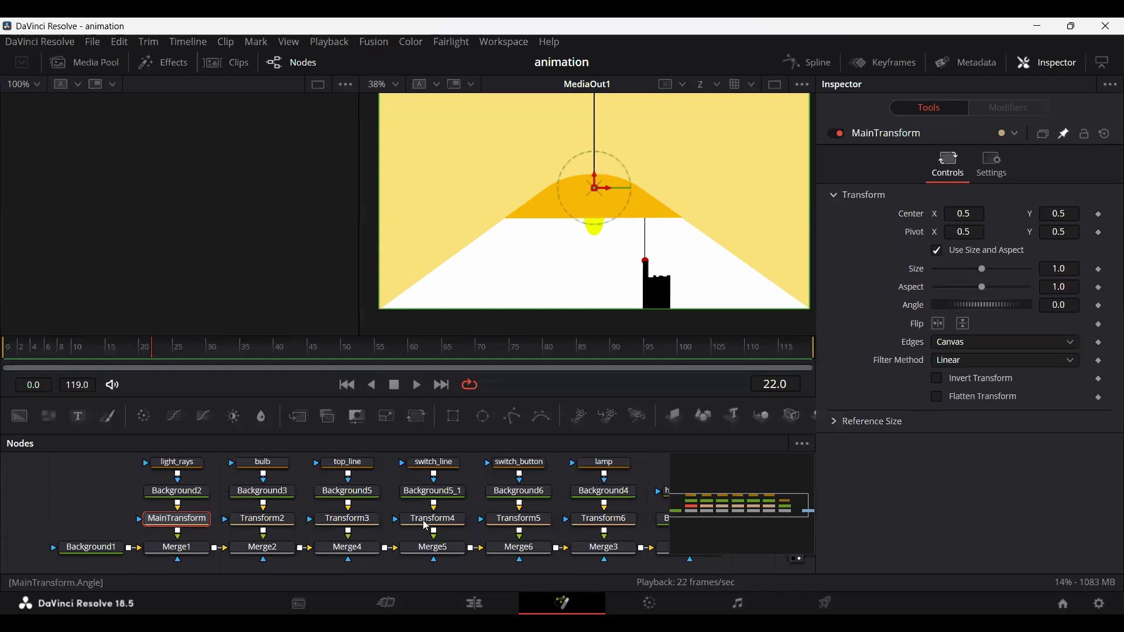
click(267, 520)
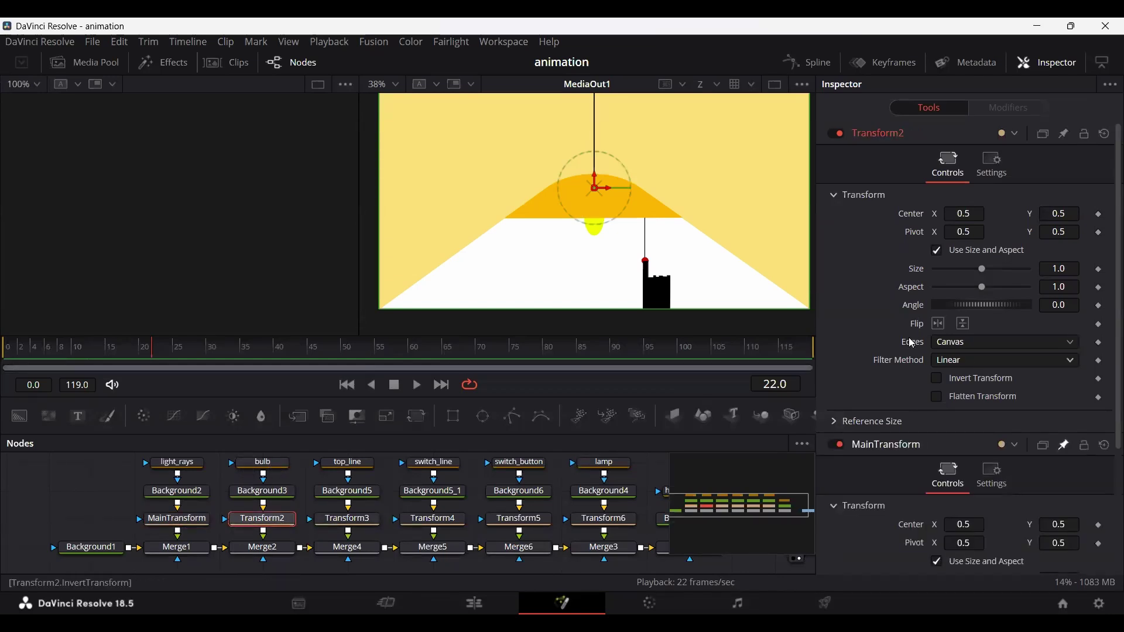
right_click(915, 308)
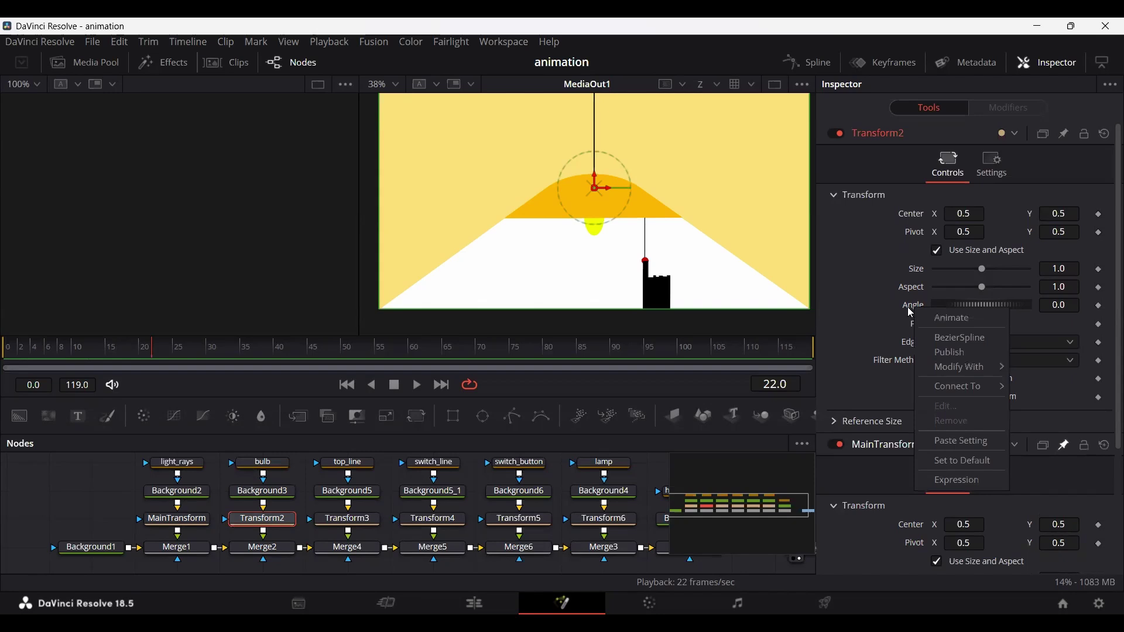
click(957, 483)
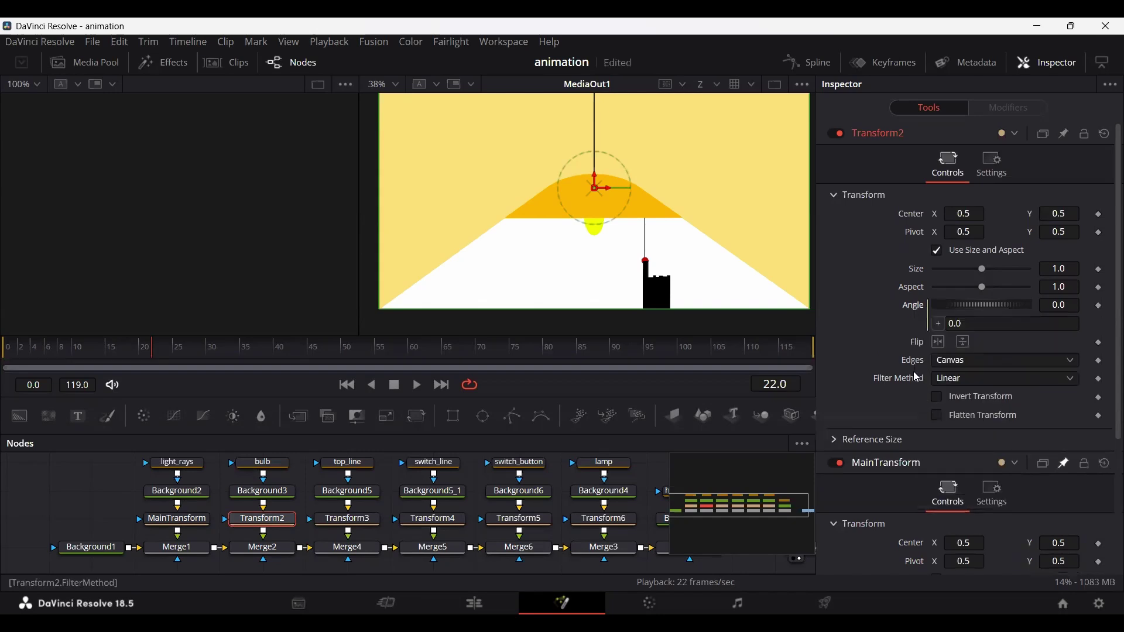
scroll(941, 246, down, 3)
drag(938, 237, 917, 450)
scroll(896, 352, down, 3)
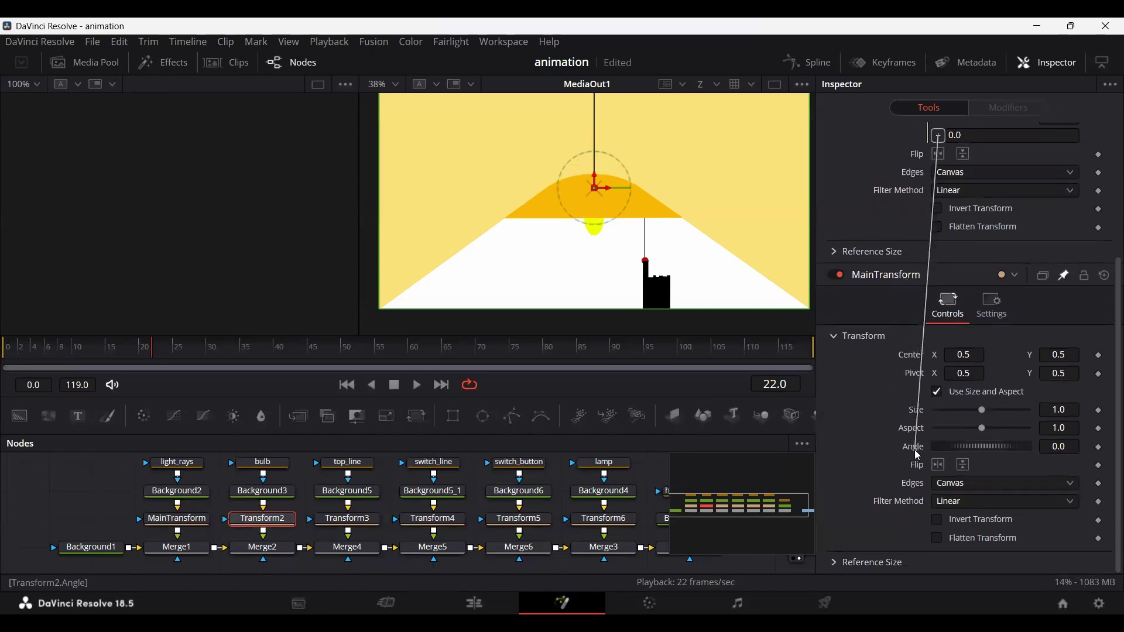
drag(918, 455, 917, 454)
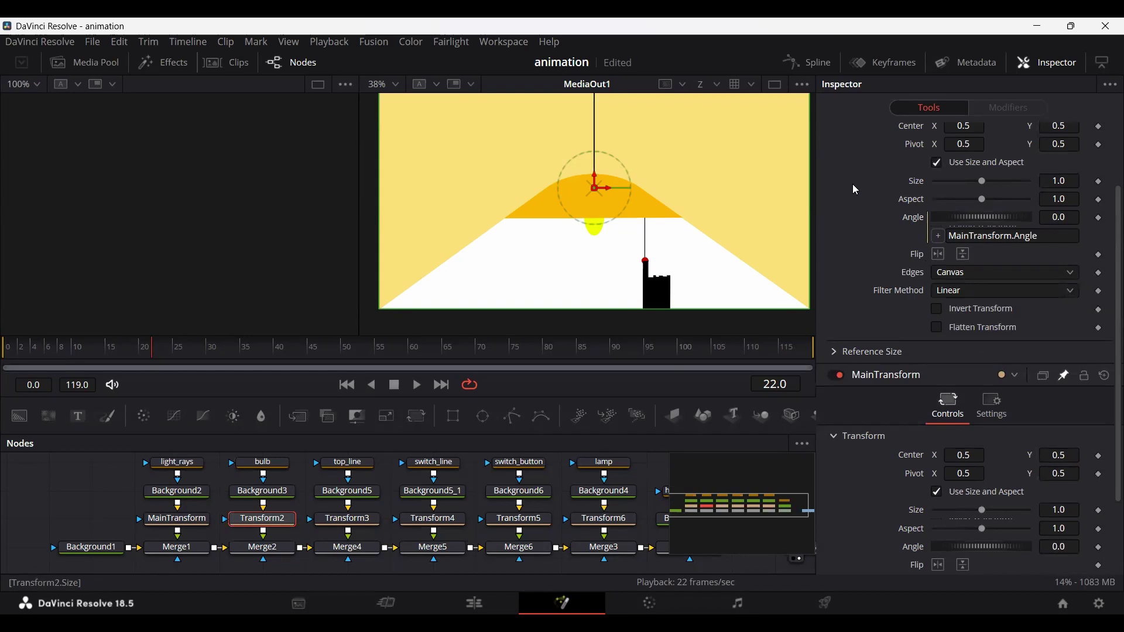
- Test the linked tilt of the light rays and bulb with a MainTransform Angle of -13.0, and undo it
scroll(856, 190, down, 4)
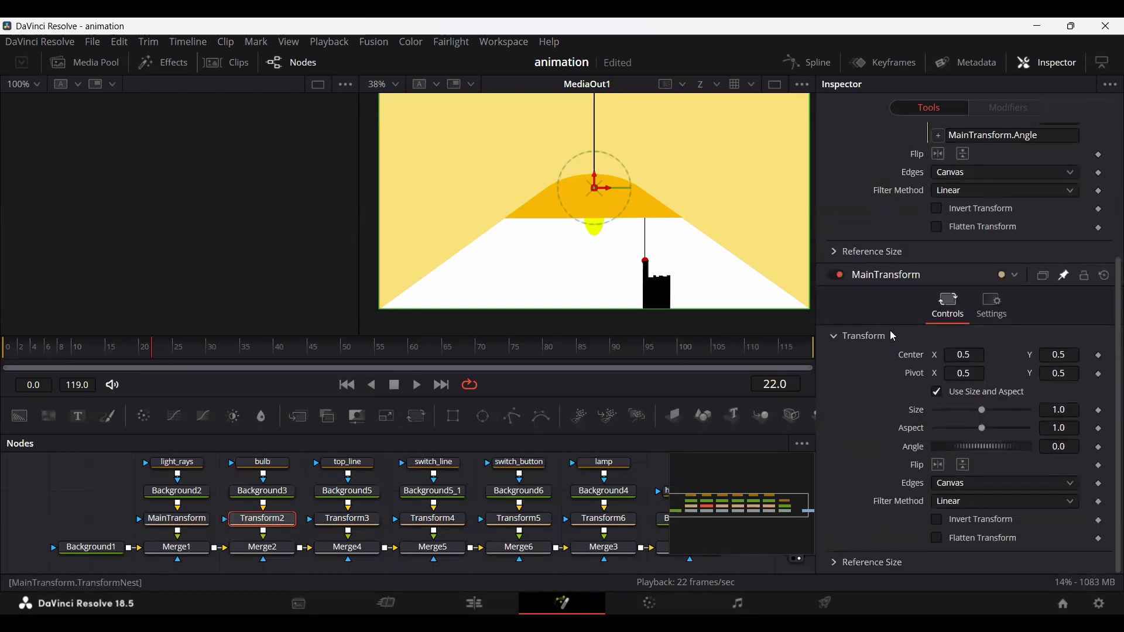
click(199, 534)
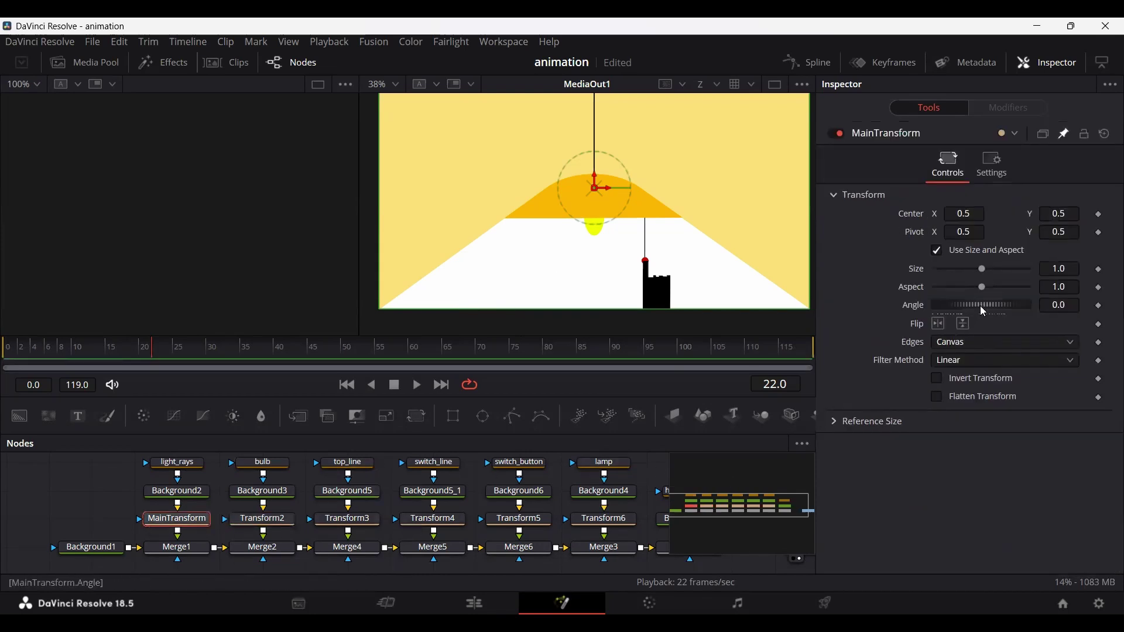
drag(981, 305, 980, 315)
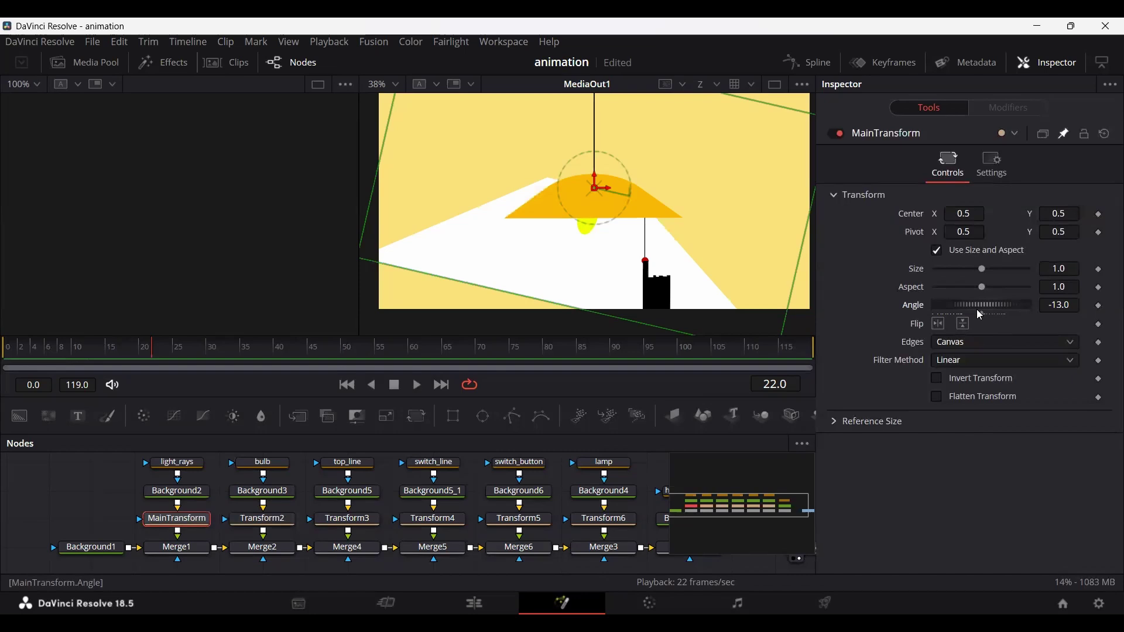
key(ctrl+z)
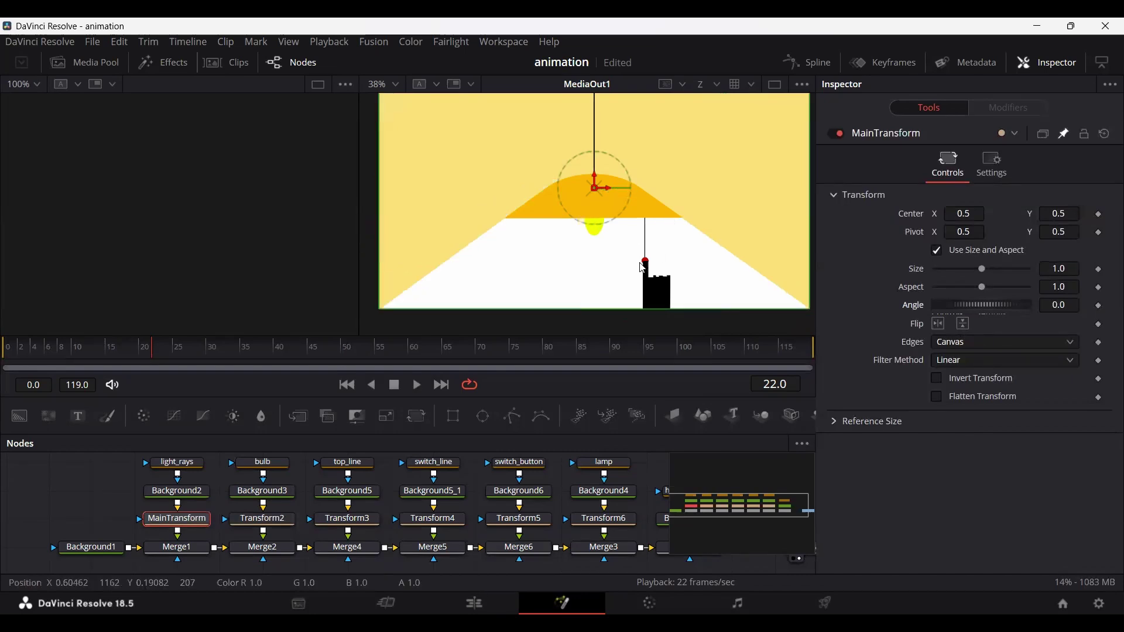
- Delete the top_line branch's Transform3 and set the pivot of switch_line's Transform4 to X 0.619, Y 0.418
click(344, 523)
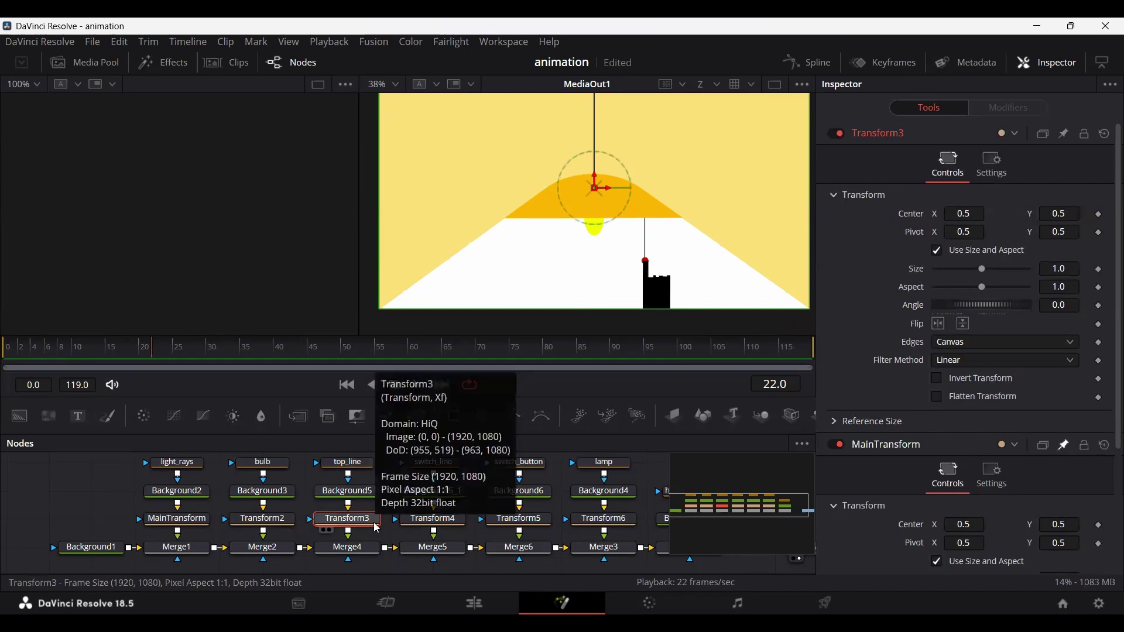
key(Delete)
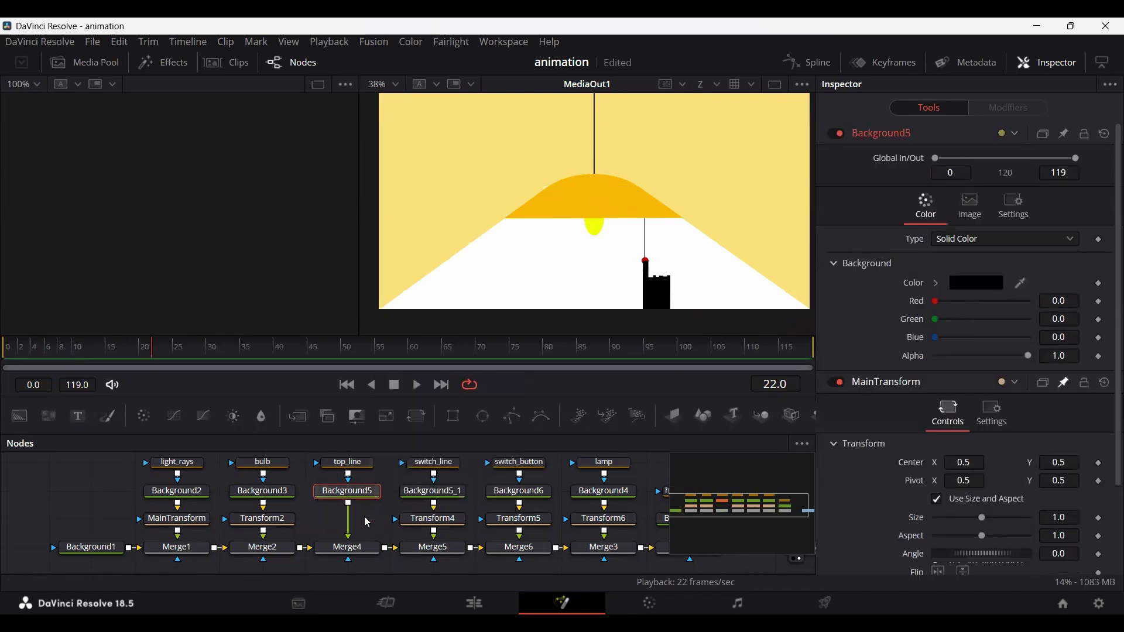
click(451, 524)
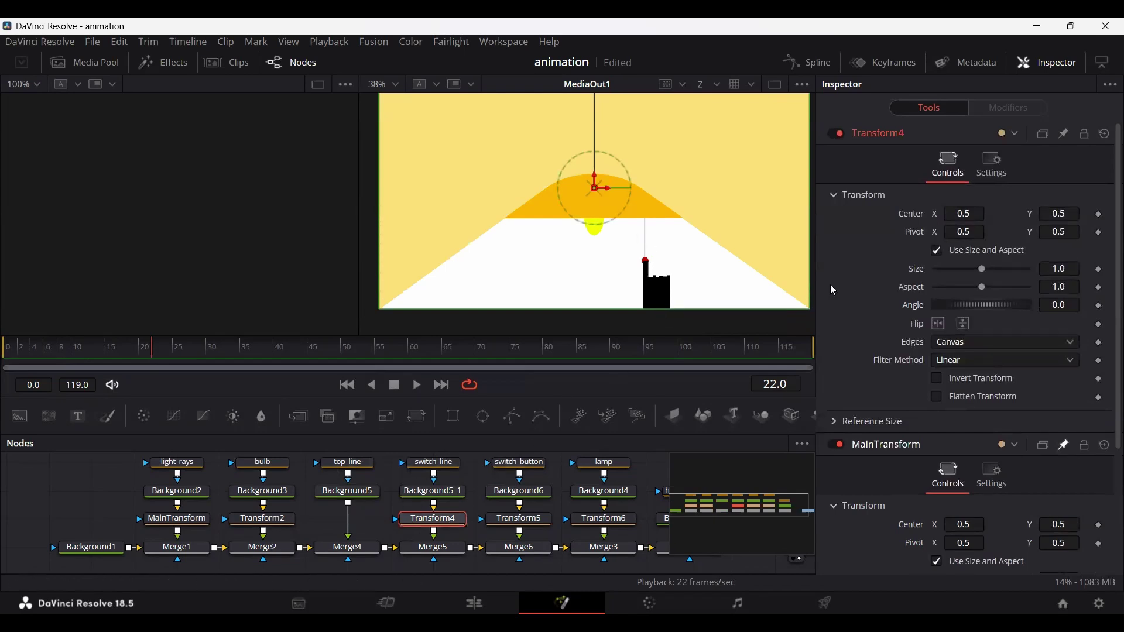
drag(968, 227, 973, 227)
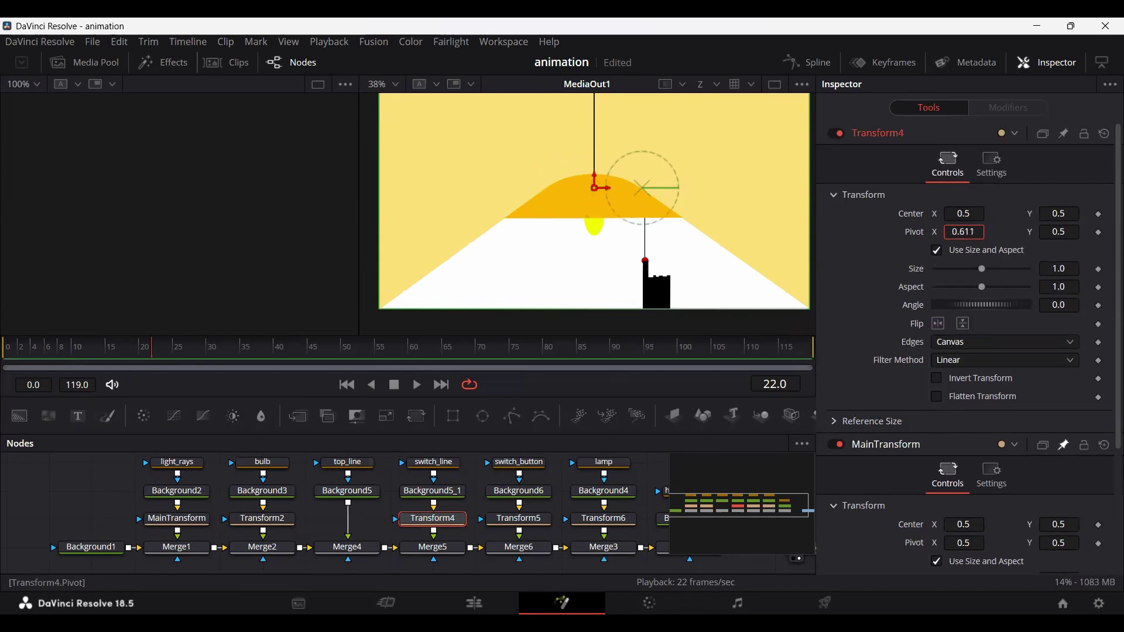
drag(1059, 232, 976, 229)
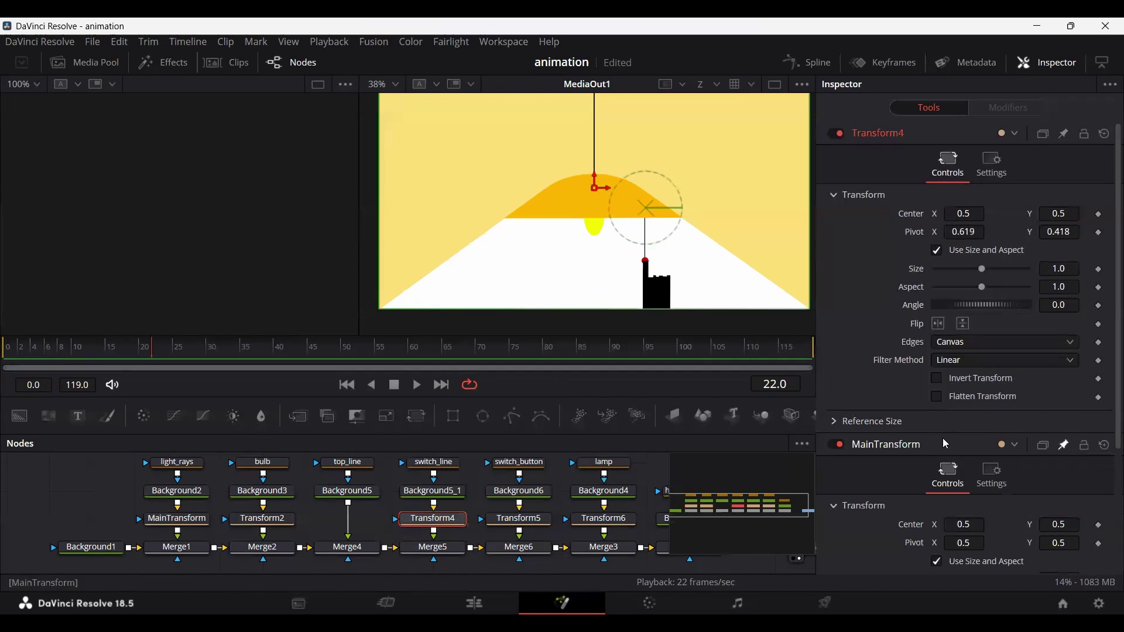
- Link the Angle of switch_line's Transform4 to MainTransform's Angle with an expression
right_click(914, 313)
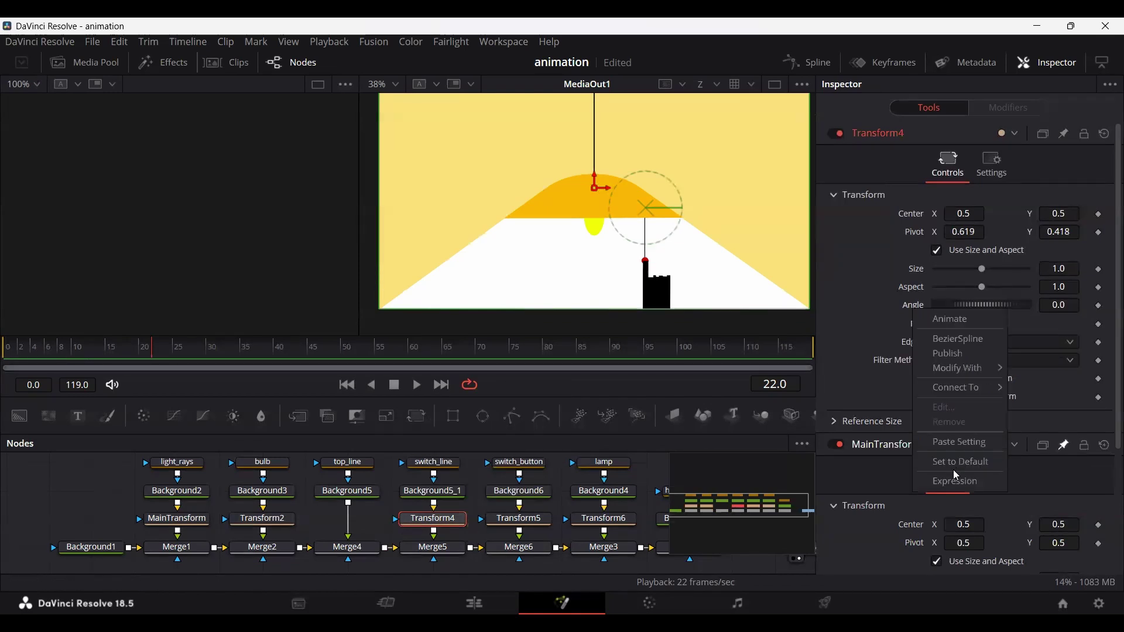
click(954, 480)
scroll(900, 362, down, 2)
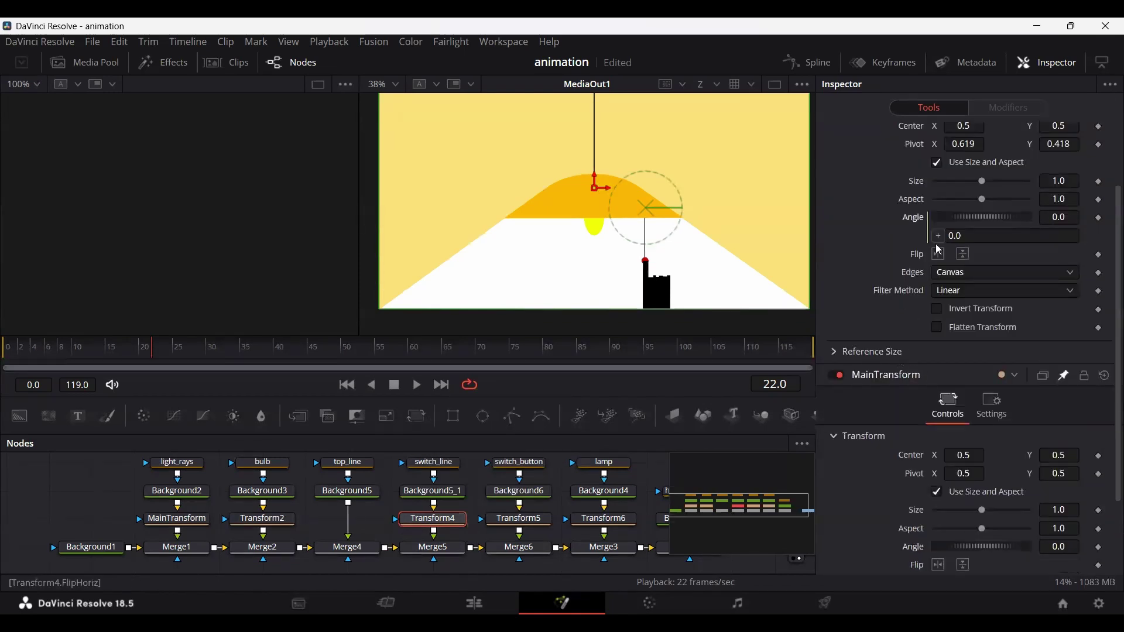
scroll(896, 328, down, 2)
drag(939, 236, 915, 450)
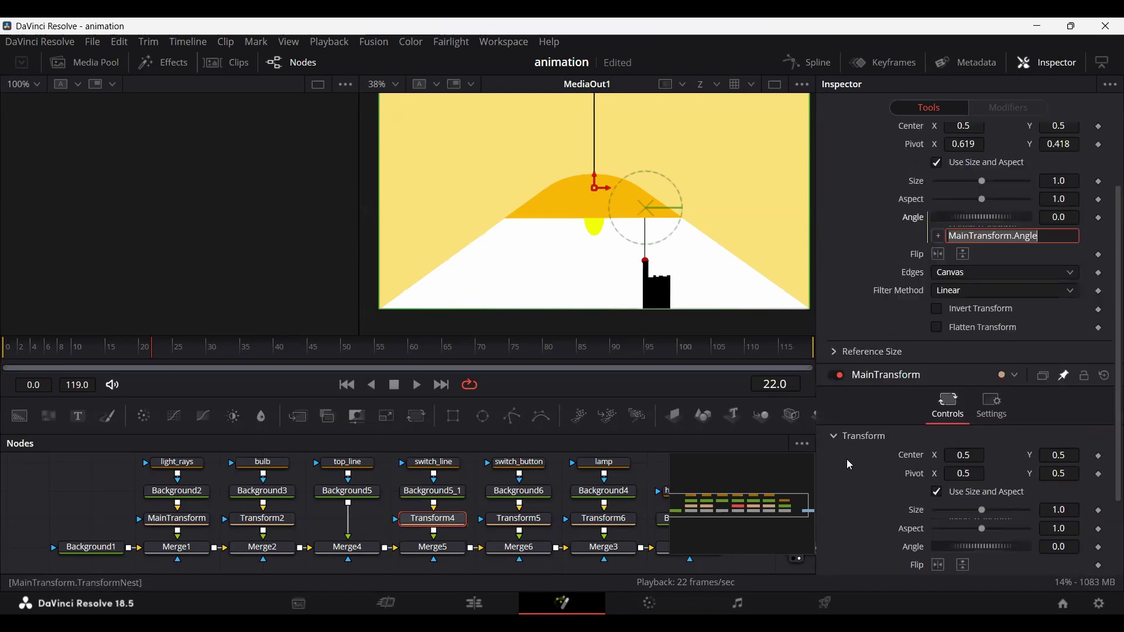
- Test the linked tilt of the switch line with a MainTransform Angle of 2.6, and reset the Angle to 0.0
scroll(976, 485, down, 2)
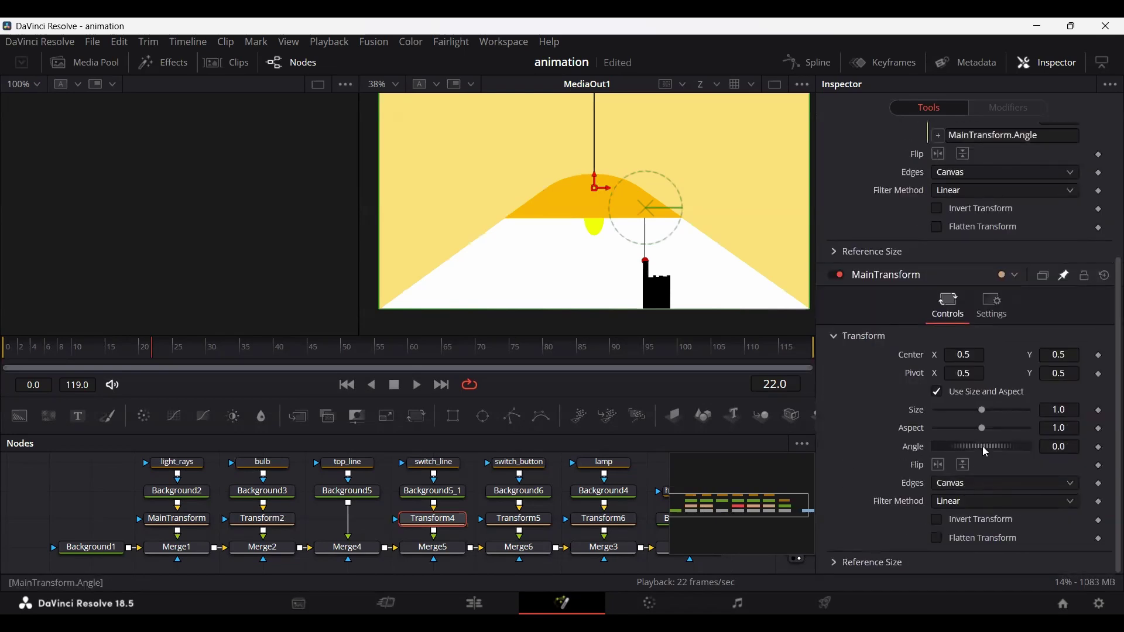
drag(982, 446, 985, 449)
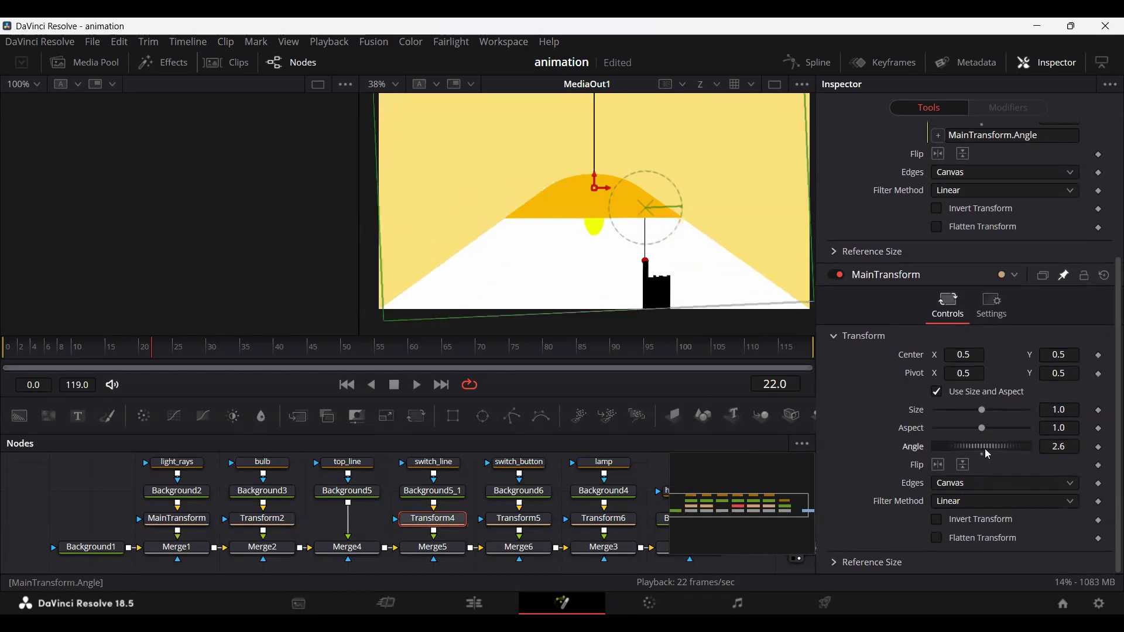
double_click(985, 449)
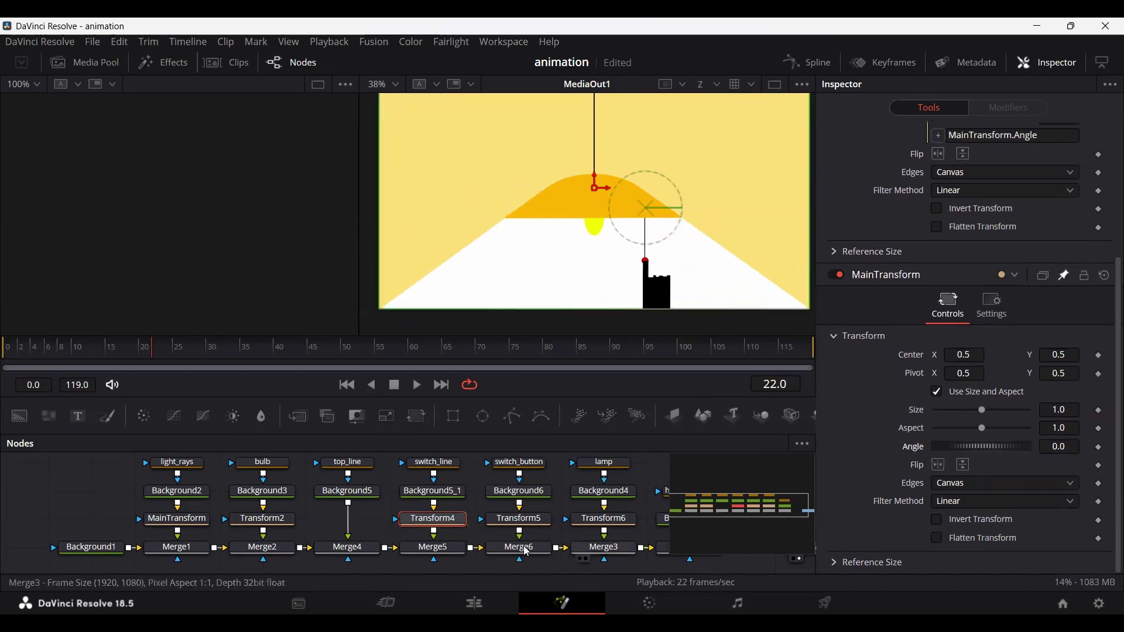
- Set the pivot of switch_button's Transform5 to X 0.62, Y 0.432
click(534, 528)
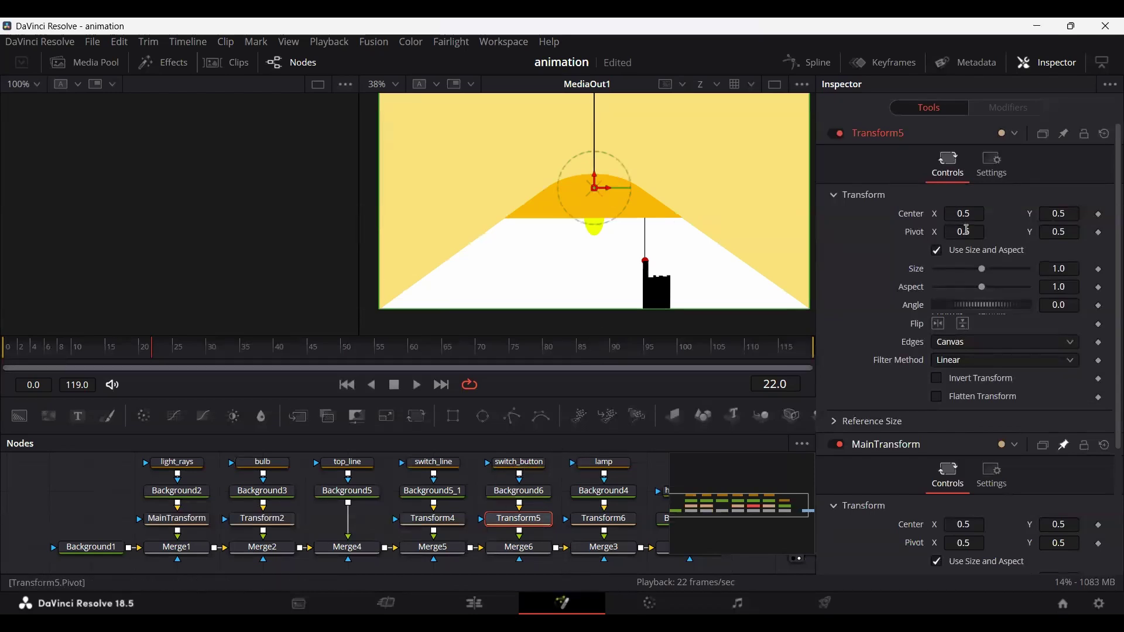
drag(965, 232, 983, 232)
drag(1064, 232, 1058, 231)
key(Return)
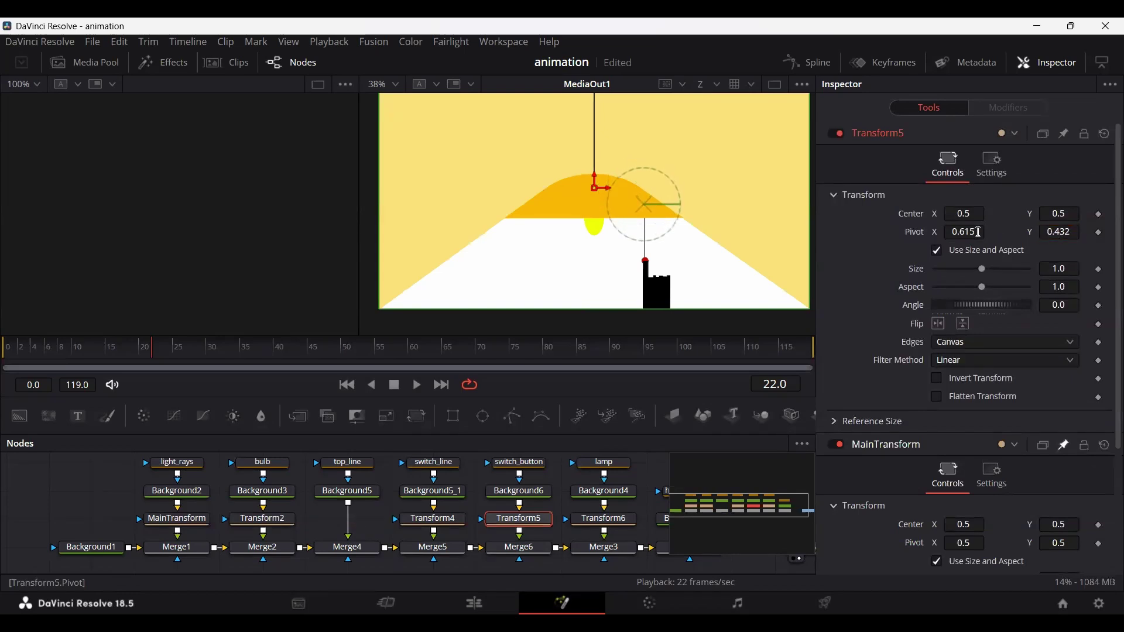
click(968, 231)
text(0.62)
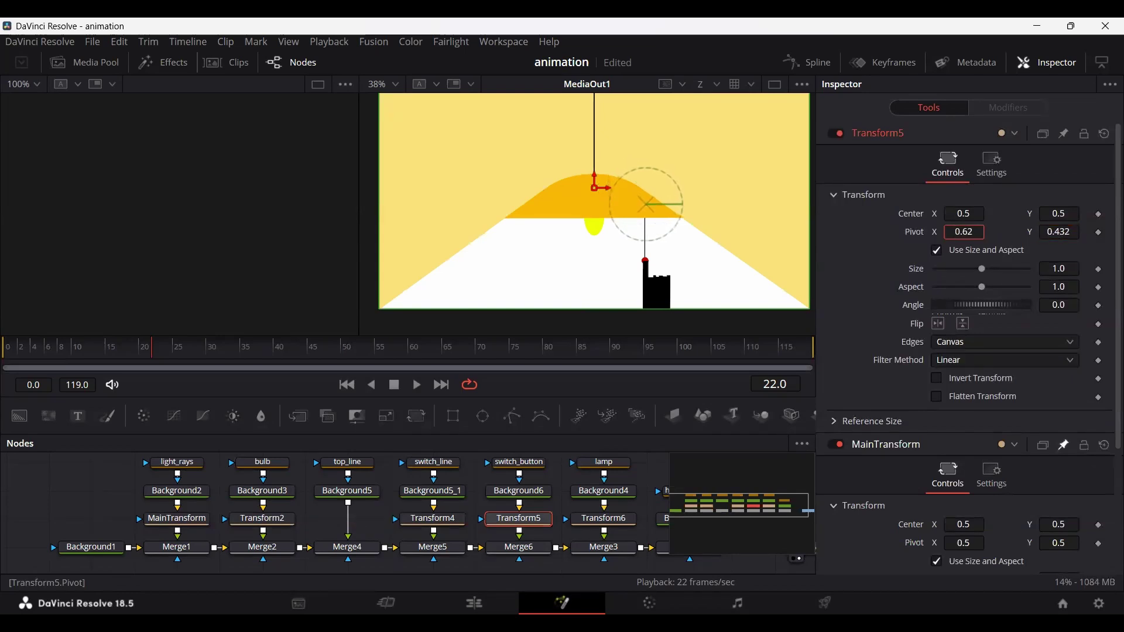
key(Return)
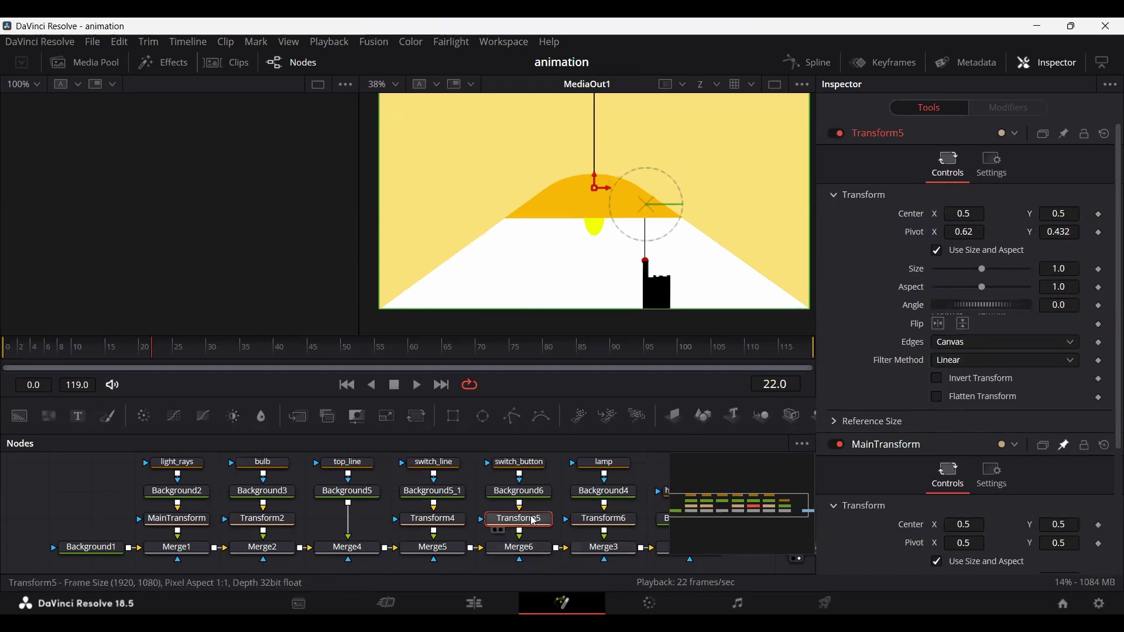
- Link the Angle of switch_button's Transform5 to MainTransform's Angle with an expression, and briefly test a tilt of 10.4
right_click(937, 306)
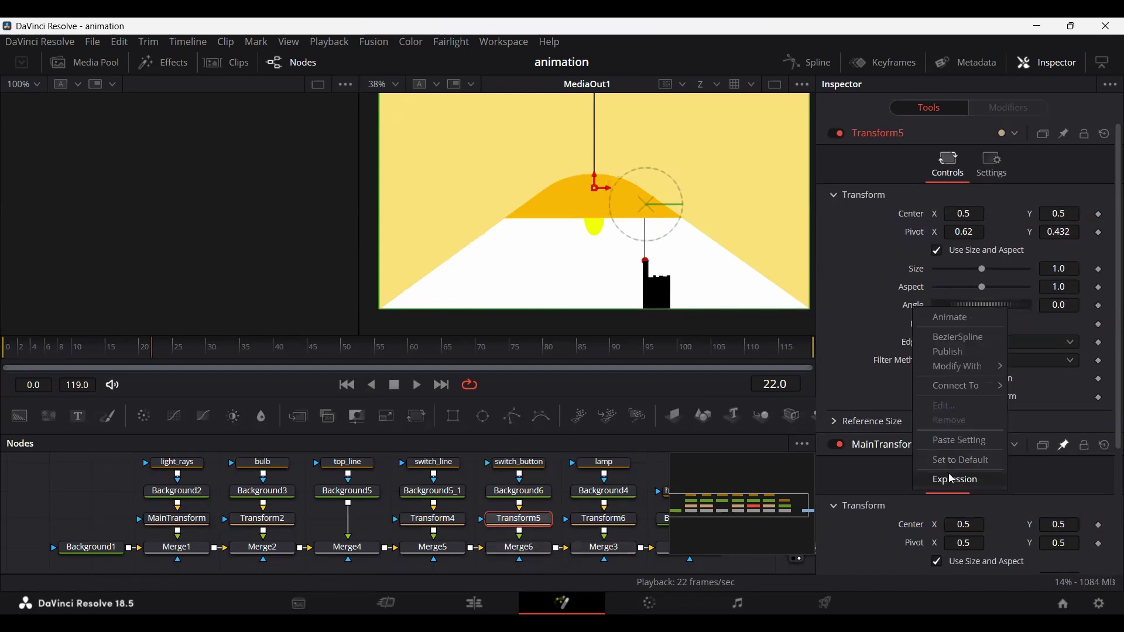
click(951, 478)
drag(930, 417, 982, 448)
scroll(879, 349, down, 3)
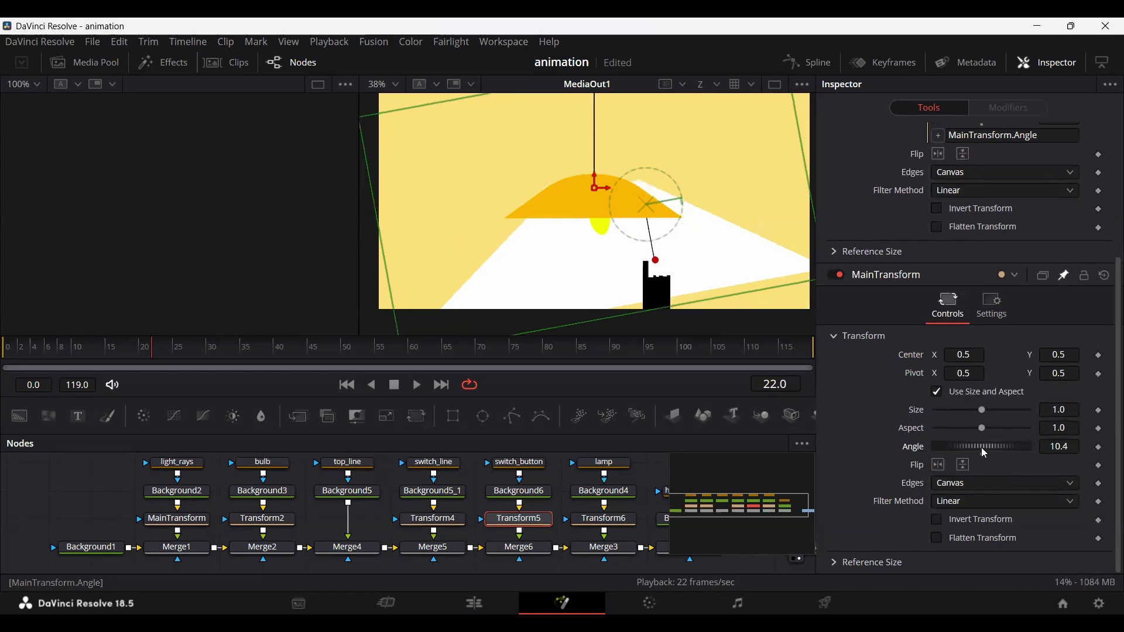
double_click(981, 448)
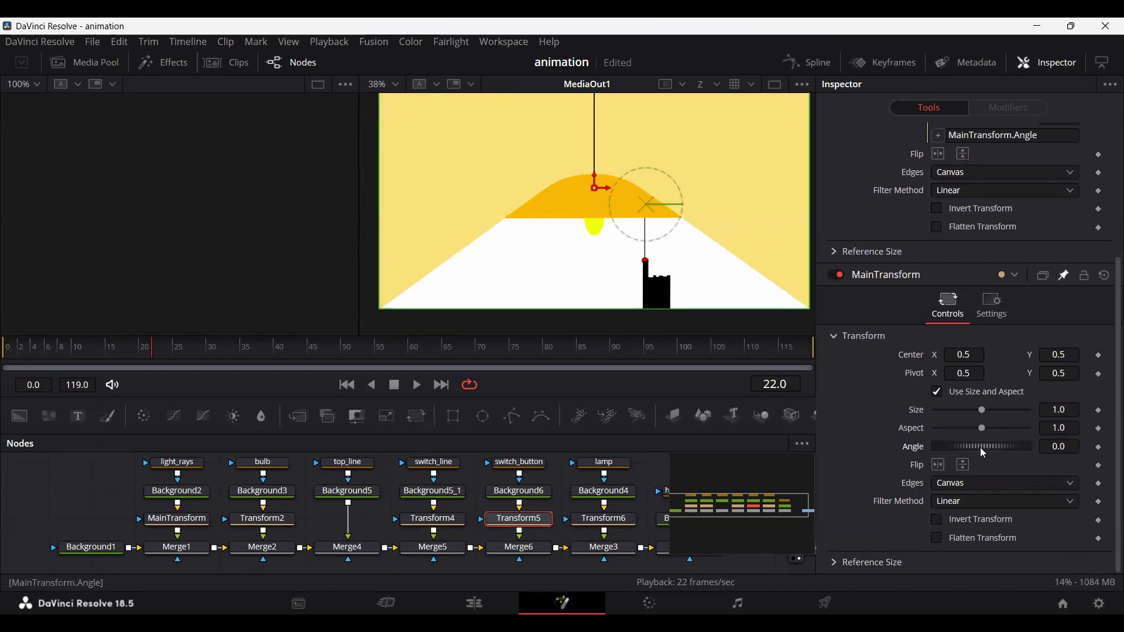
- Link the Angle of the lamp's Transform6 to MainTransform's Angle with an expression
drag(604, 503, 513, 513)
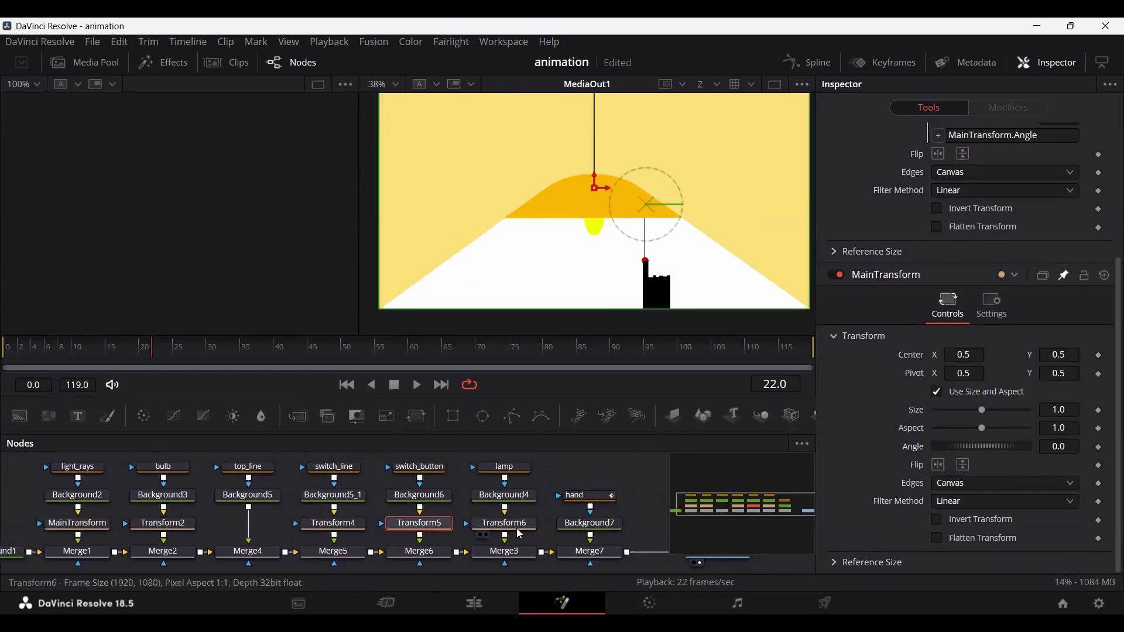
click(517, 527)
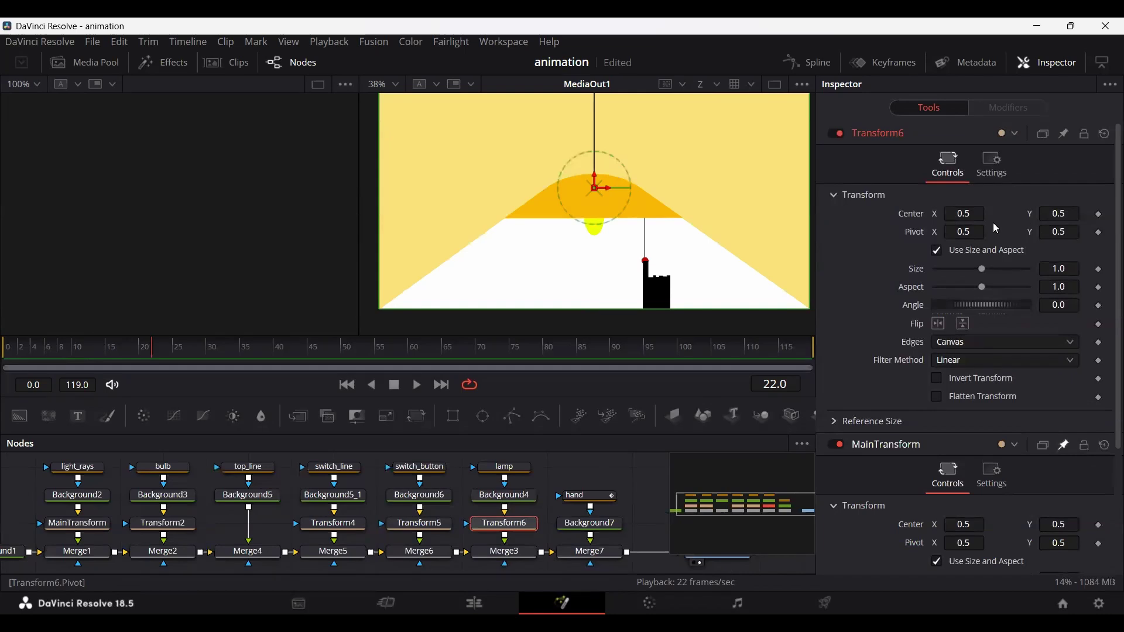
right_click(908, 307)
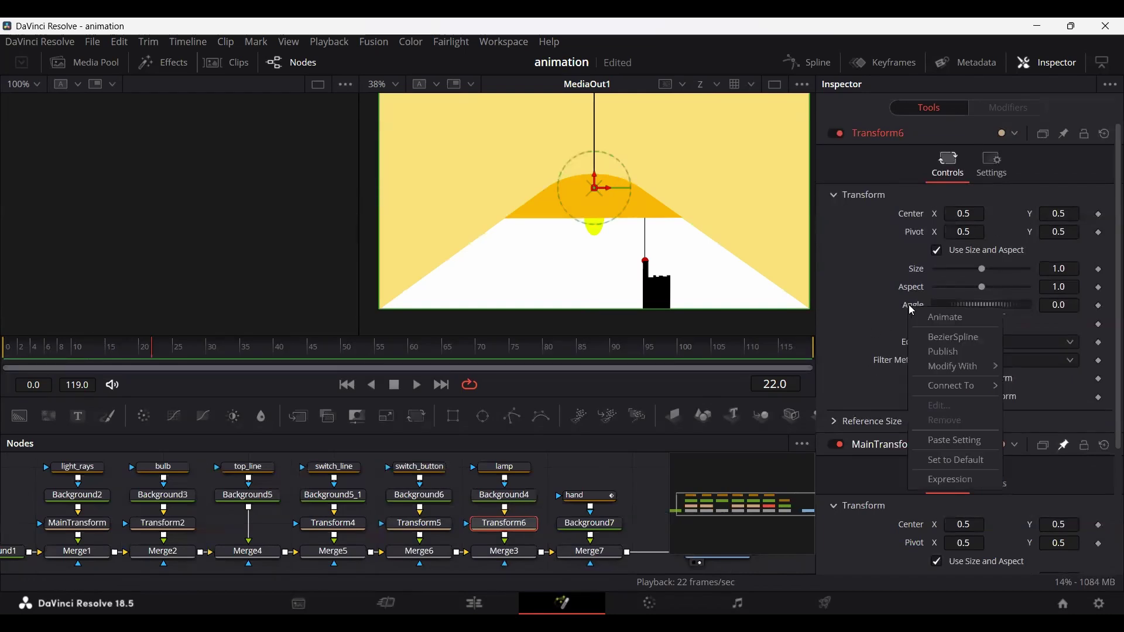
click(950, 481)
scroll(919, 421, down, 3)
drag(938, 323, 912, 444)
- Test the swing of all linked lamp parts with a MainTransform Angle of 5.2, and reset the Angle to 0.0
scroll(869, 349, down, 3)
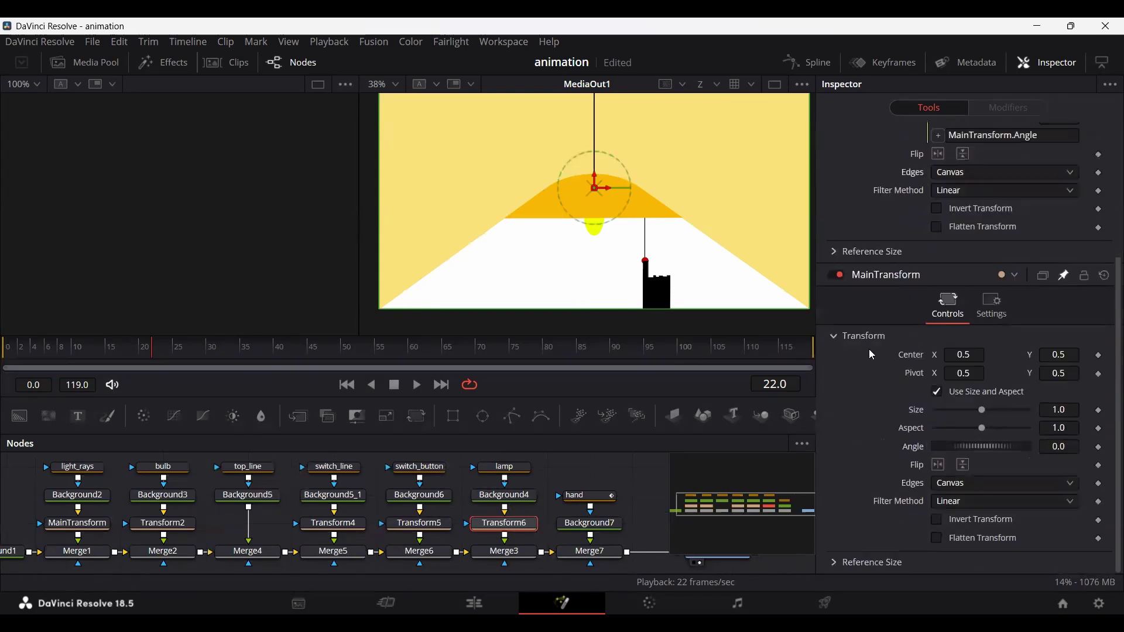
drag(980, 447, 981, 449)
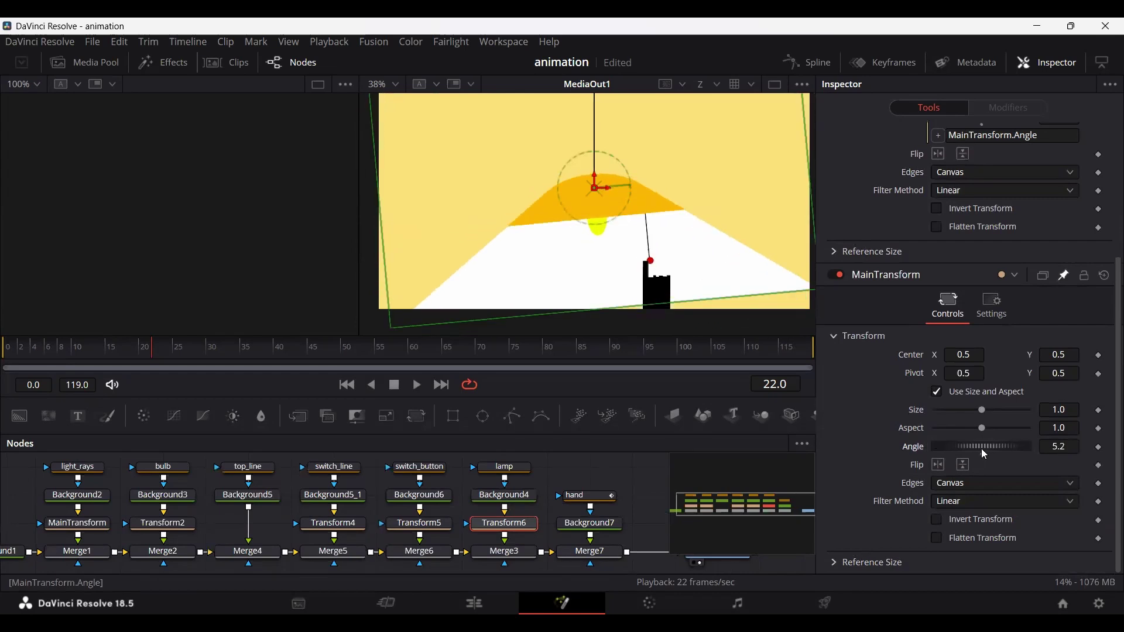
double_click(981, 449)
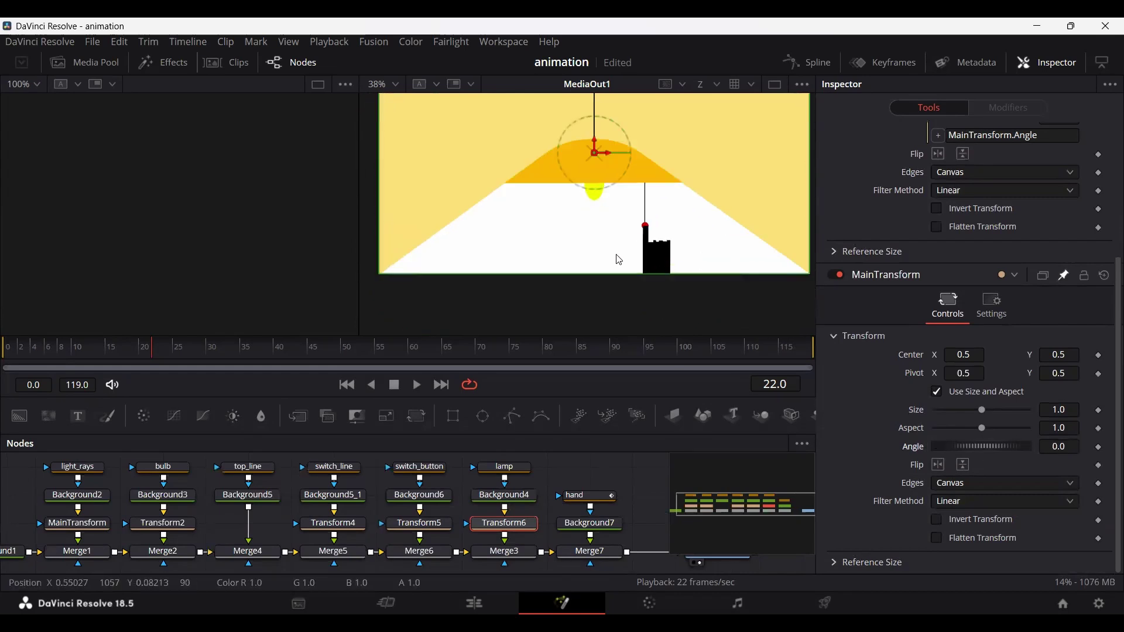
- Extend the light_rays mask by moving its two lower corner points below the frame and outward beyond both sides
scroll(620, 259, up, 2)
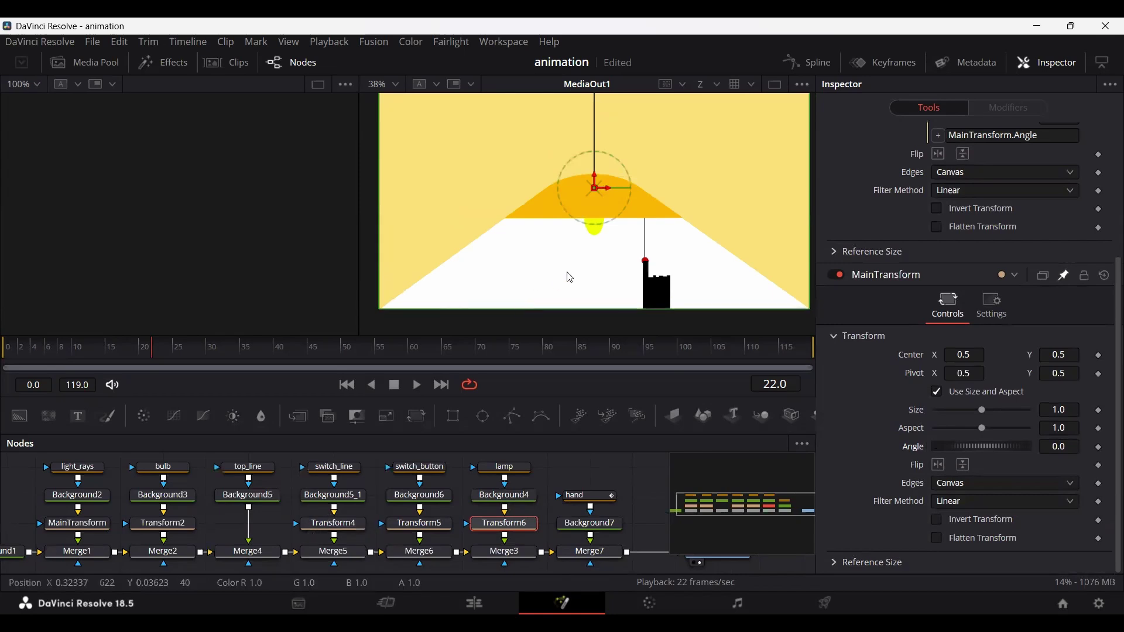
scroll(570, 278, down, 2)
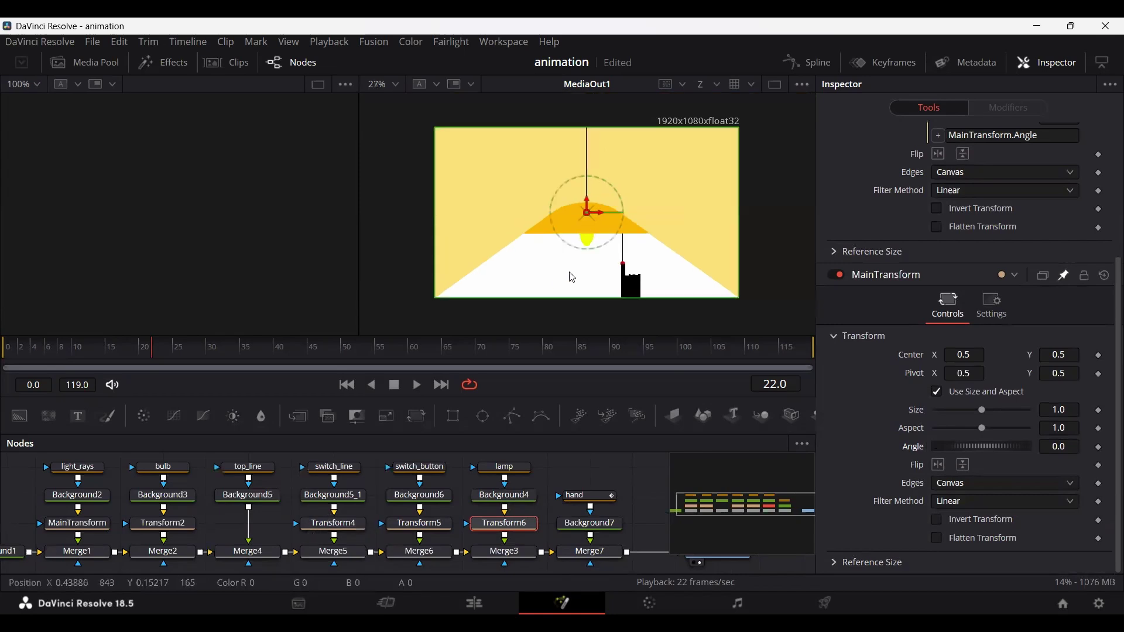
click(89, 473)
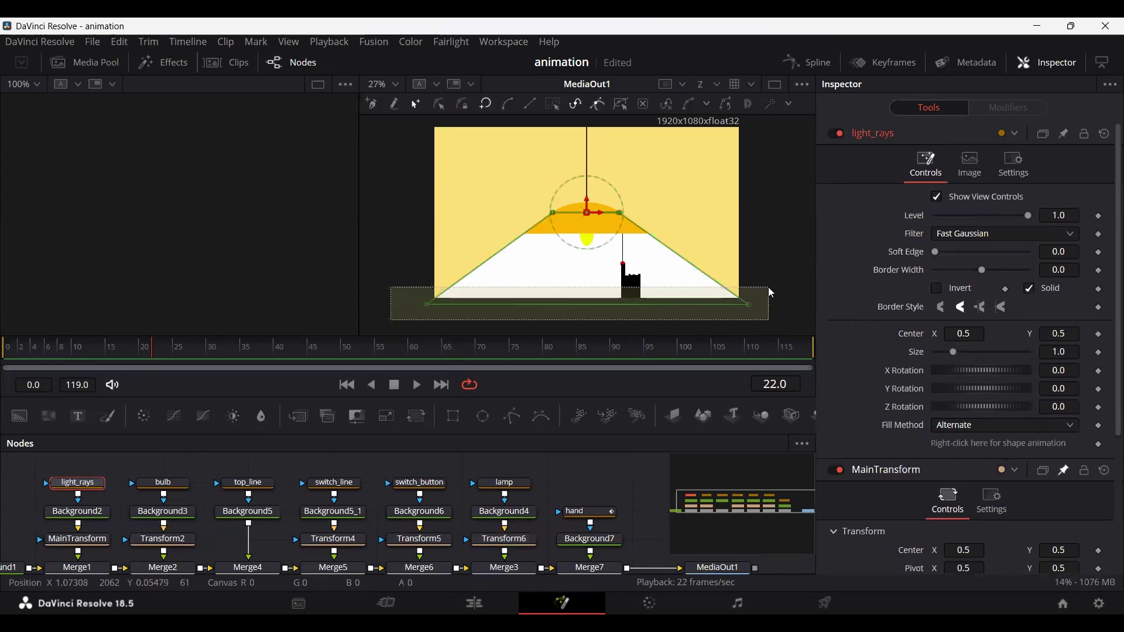
drag(772, 293, 752, 338)
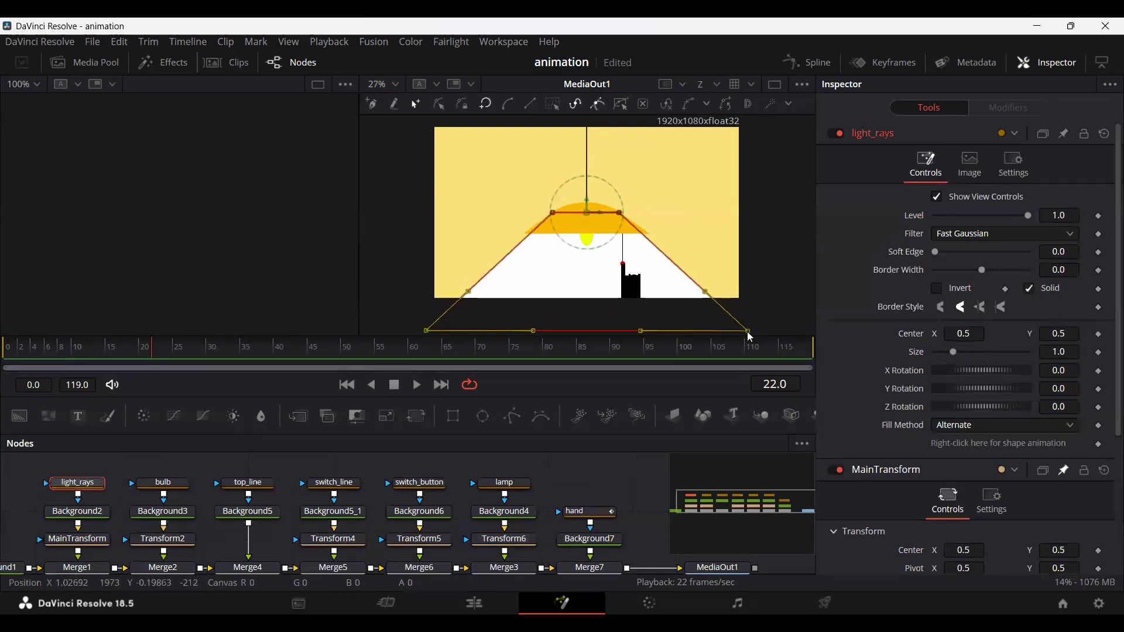
scroll(744, 304, down, 2)
drag(427, 296, 382, 296)
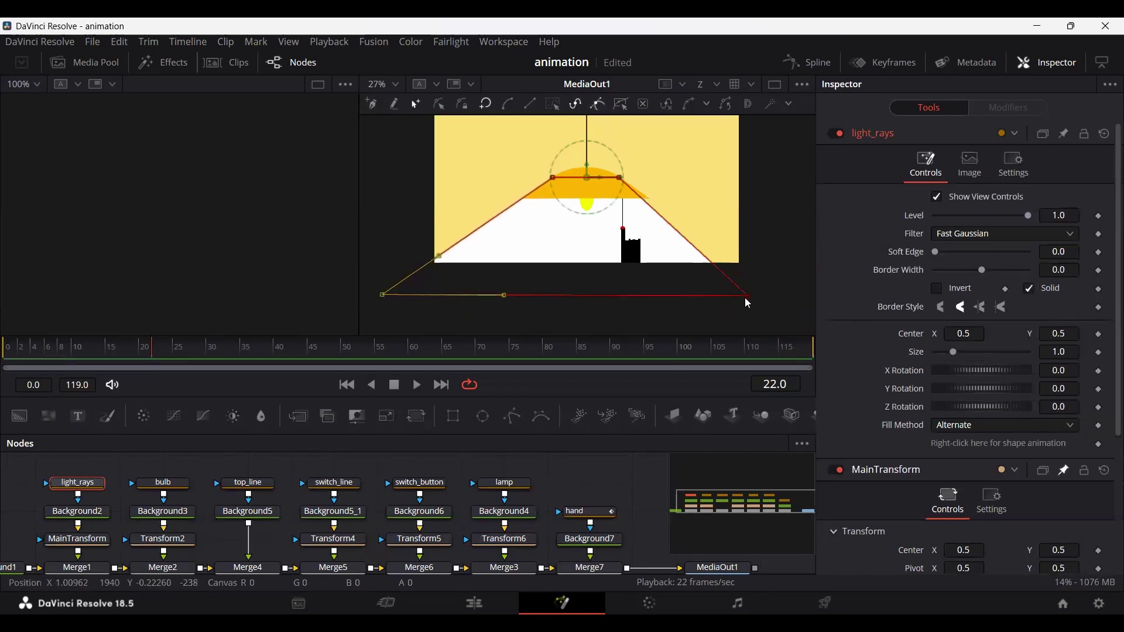
drag(748, 304, 790, 301)
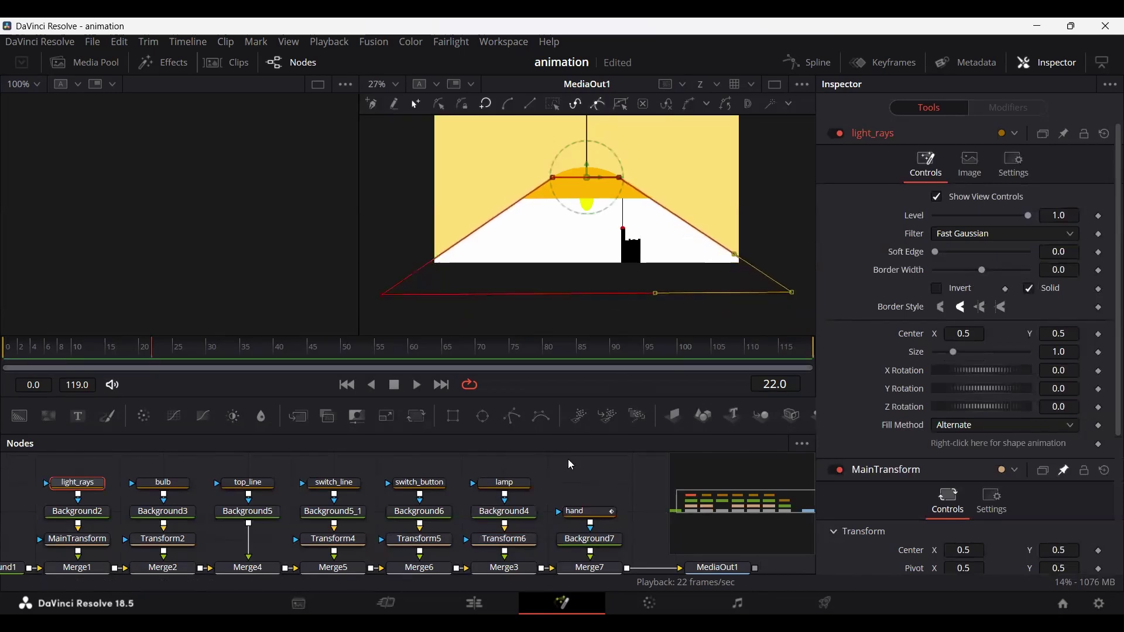
click(600, 475)
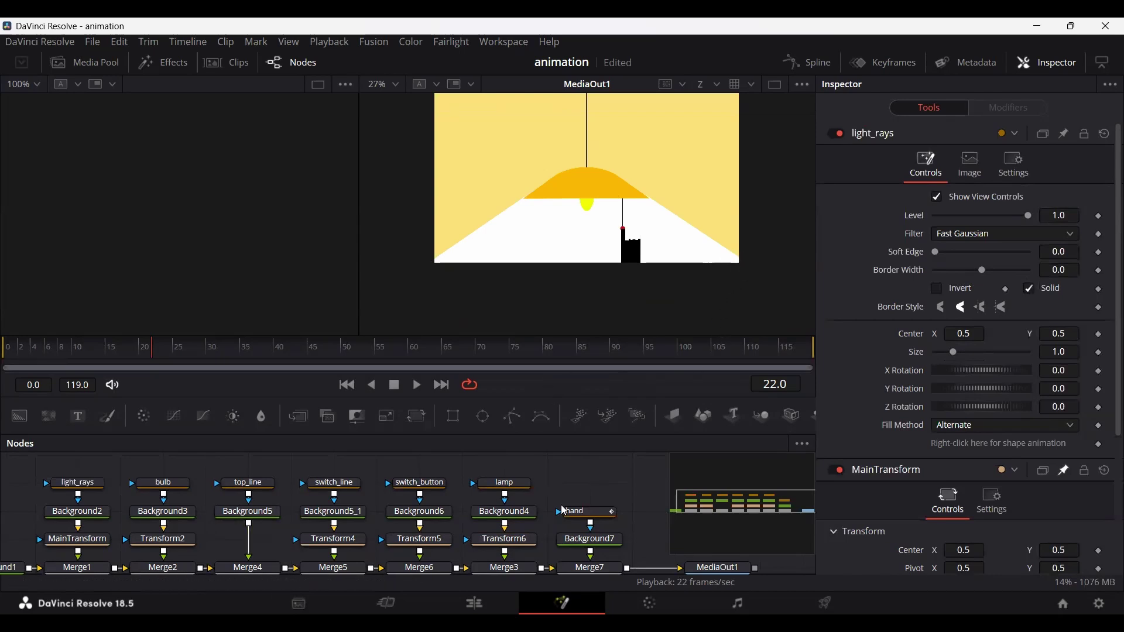
- Scrub through the hand's pull on the switch and keyframe MainTransform's Angle at frame 30
mouse_move(589, 486)
mouse_down()
mouse_move(582, 479)
mouse_move(600, 492)
mouse_up()
drag(106, 356, 68, 359)
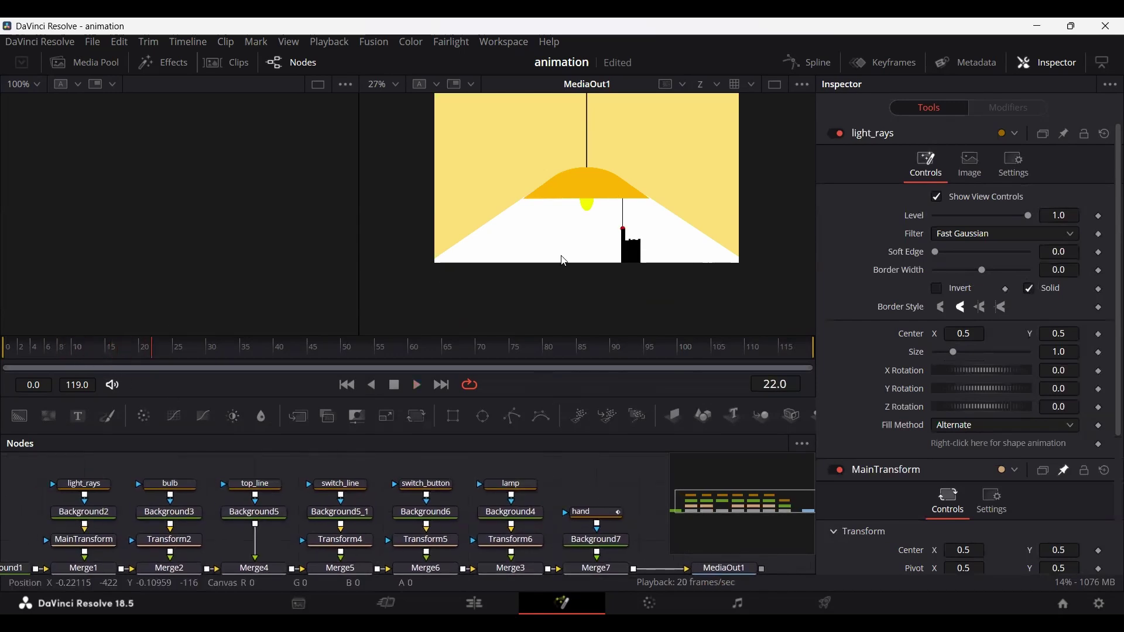
scroll(623, 240, up, 5)
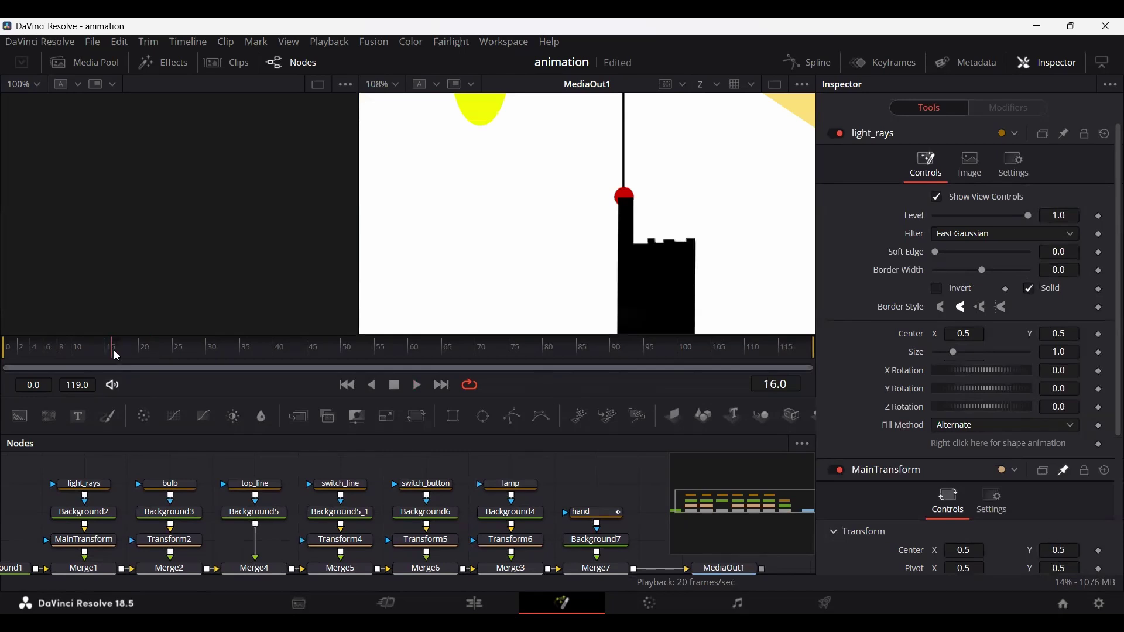
drag(76, 360, 121, 360)
mouse_move(208, 360)
mouse_down()
mouse_move(235, 359)
mouse_move(209, 360)
mouse_up()
click(89, 541)
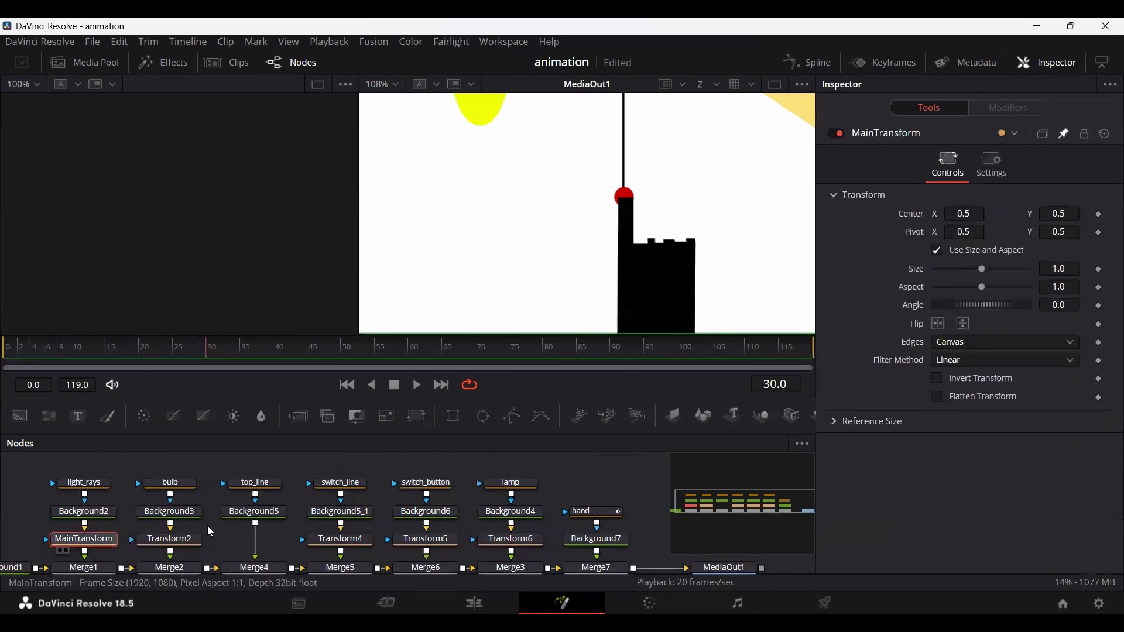
click(1099, 305)
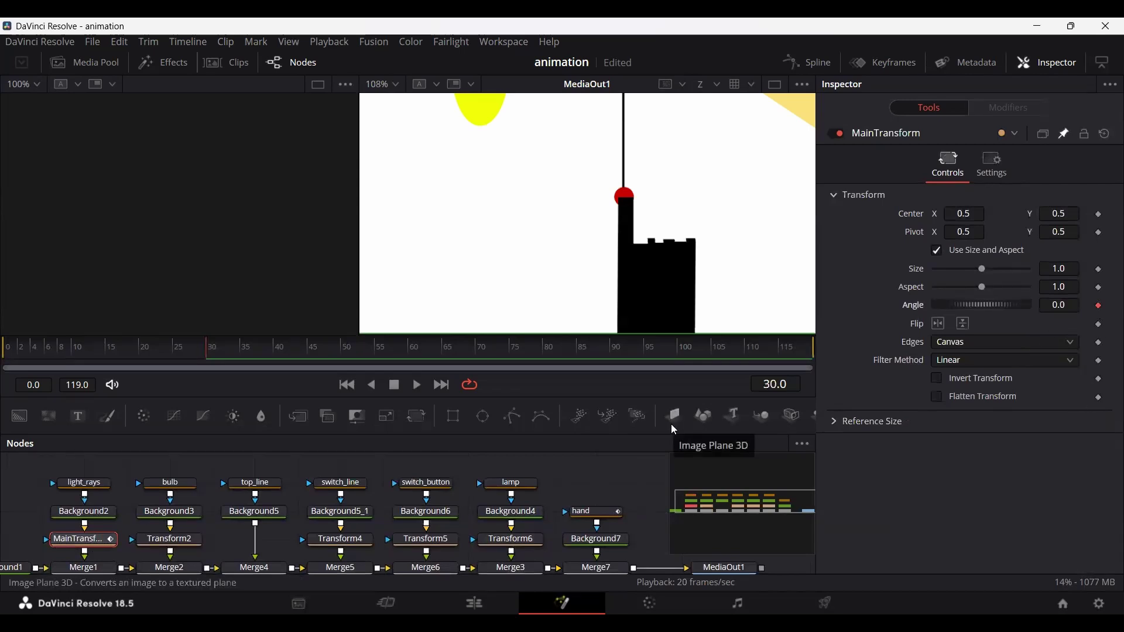
- Set MainTransform's Angle to -1.4 at frame 35 so the switch button stays on the pulling fingertip
key(space)
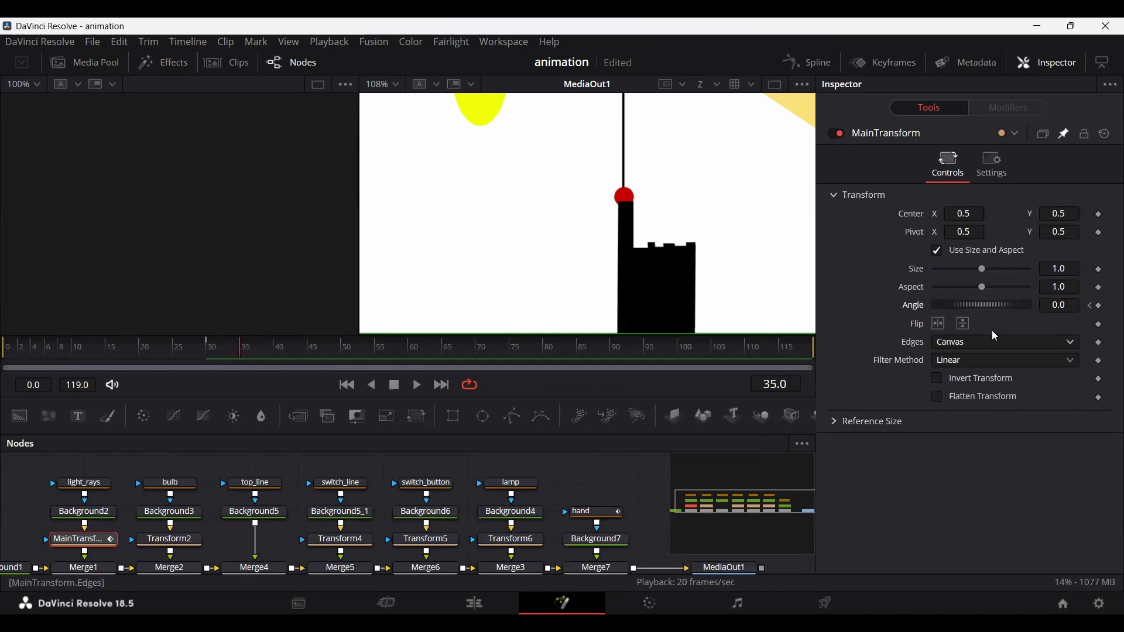
scroll(652, 251, down, 3)
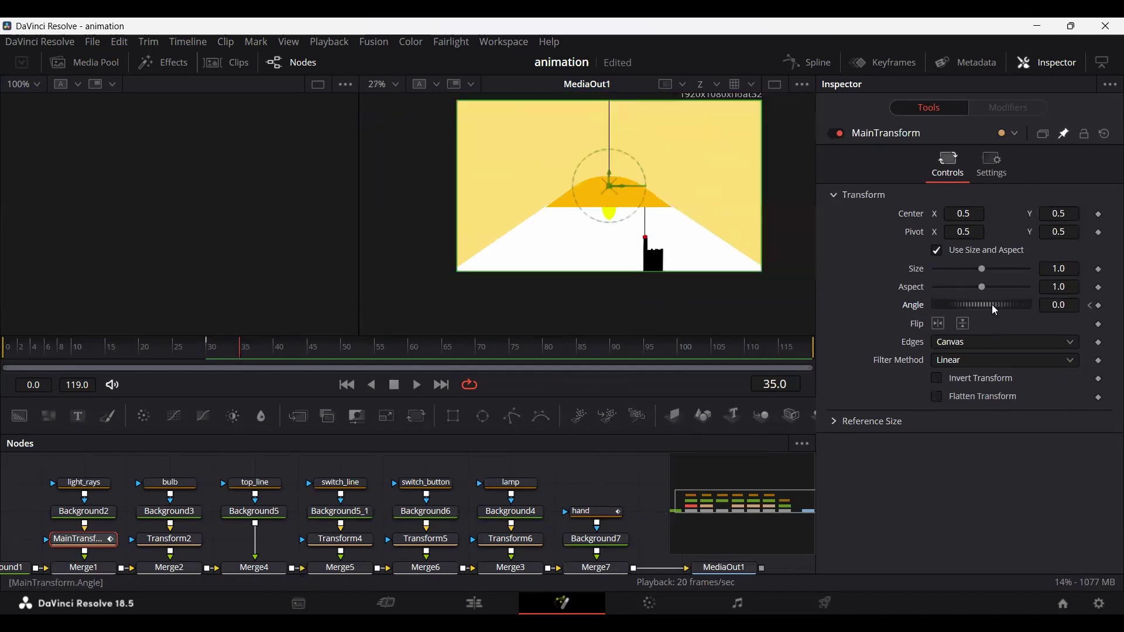
drag(991, 304, 991, 305)
scroll(666, 245, up, 3)
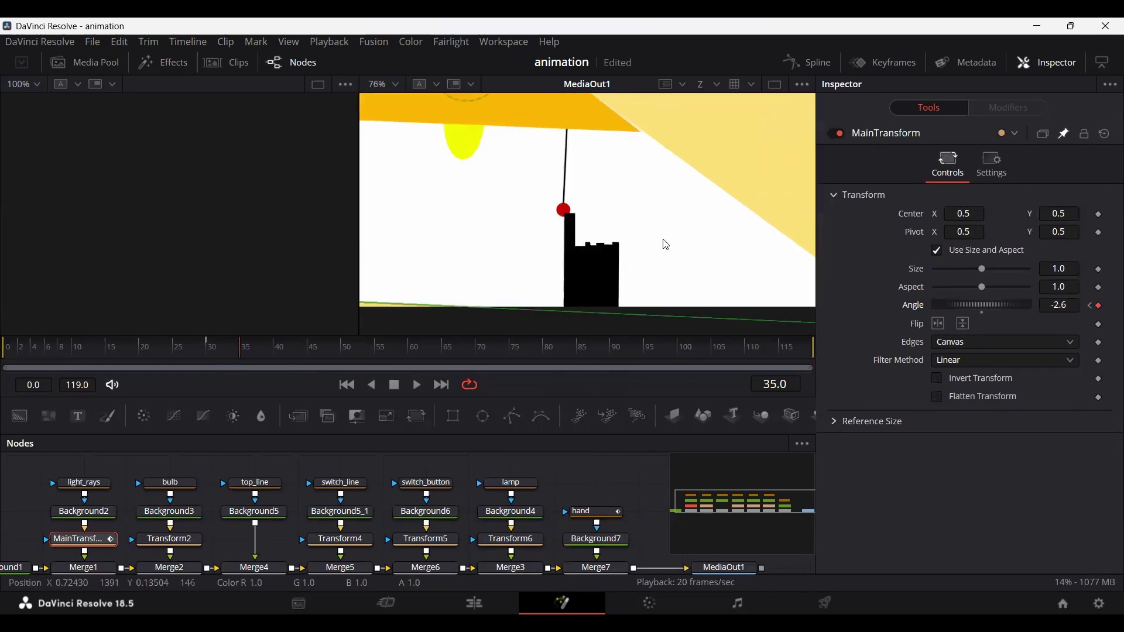
drag(986, 305, 988, 306)
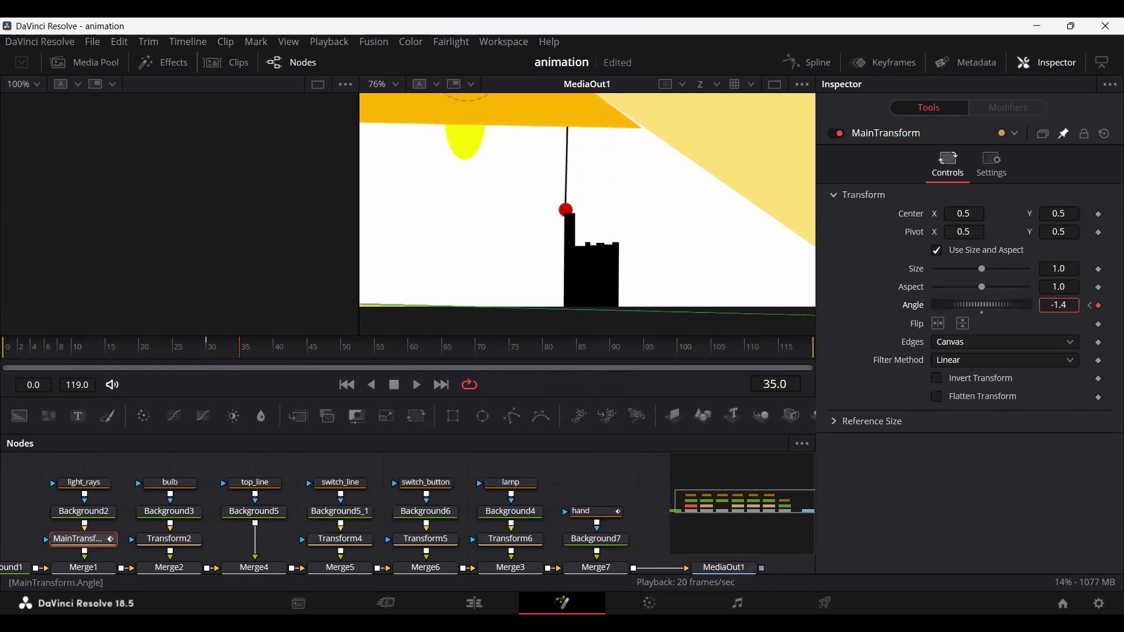
- Try a MainTransform Angle of 1.0 at frame 40 and check how the whole lamp swings
drag(256, 365, 268, 363)
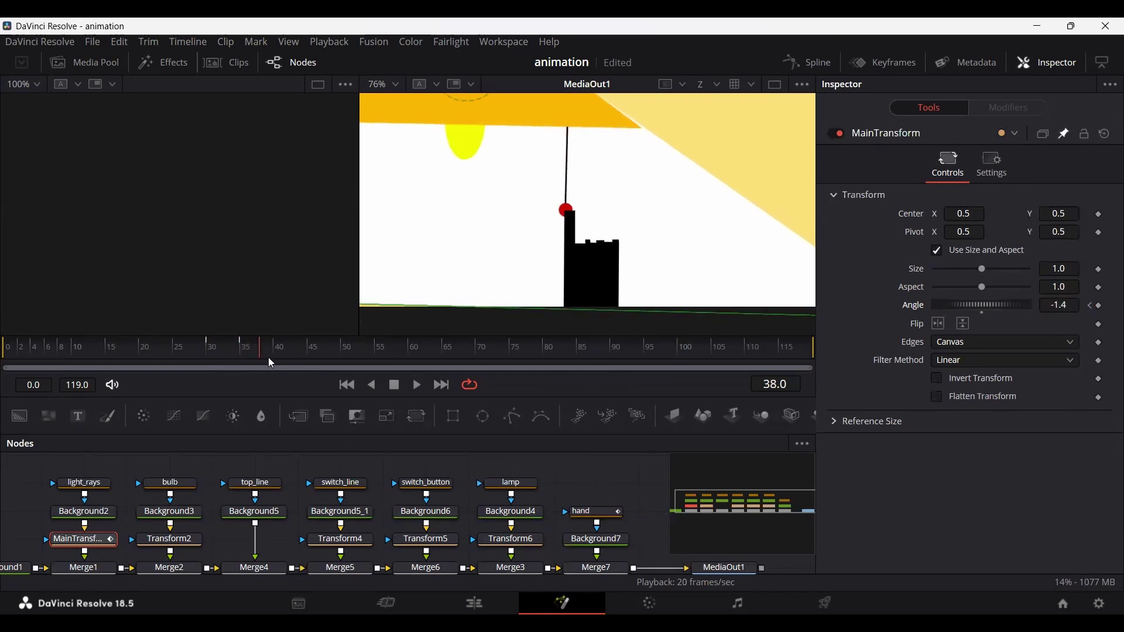
click(1056, 306)
text(1)
key(Tab)
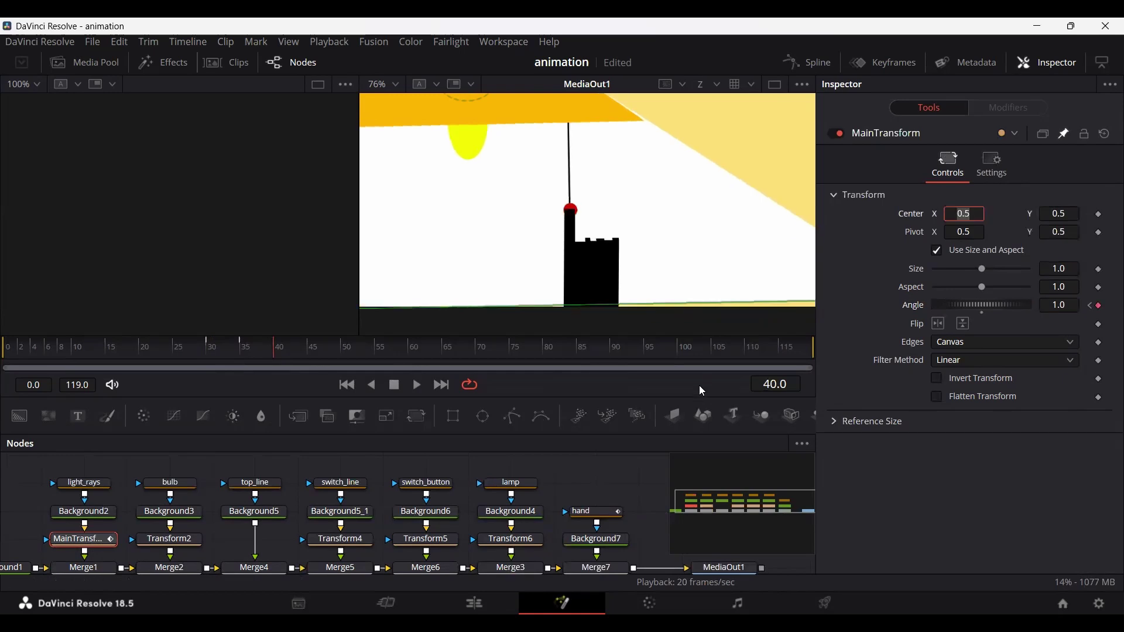
click(1063, 306)
scroll(638, 235, down, 2)
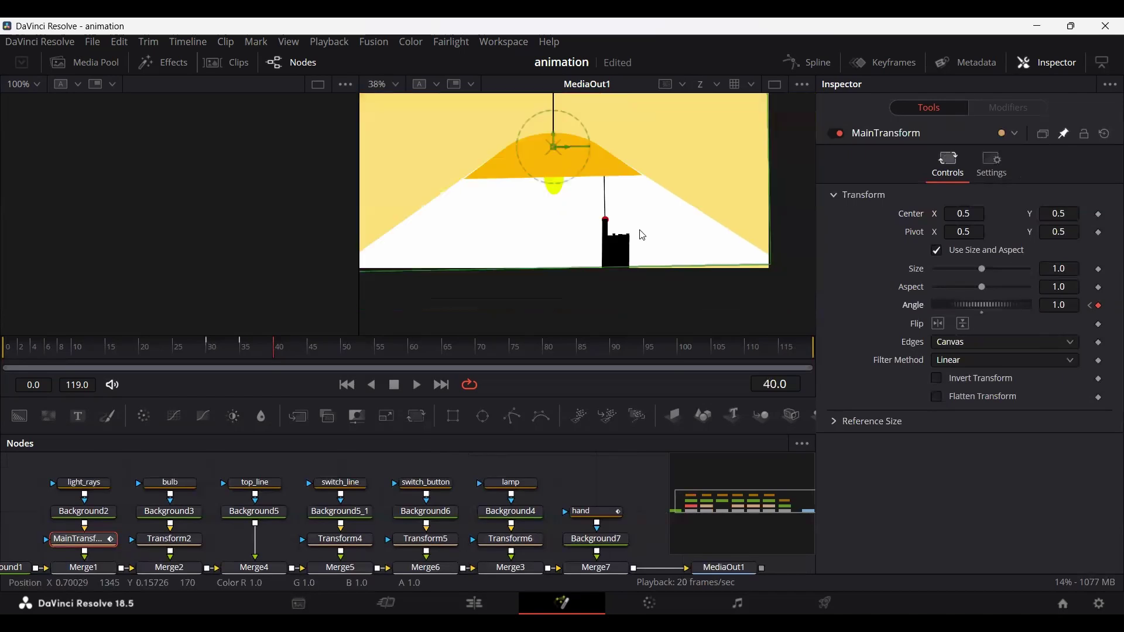
scroll(642, 243, down, 1)
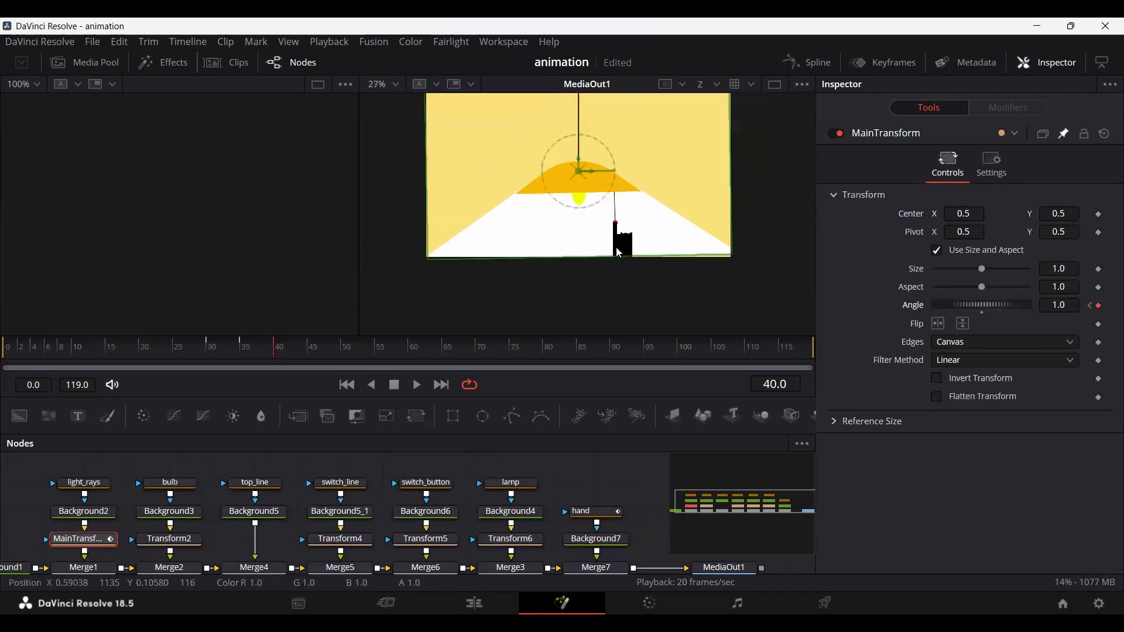
- Check MainTransform's Angle at the frame 30 keyframe, and set the Angle to 0.0 at frame 40
click(205, 358)
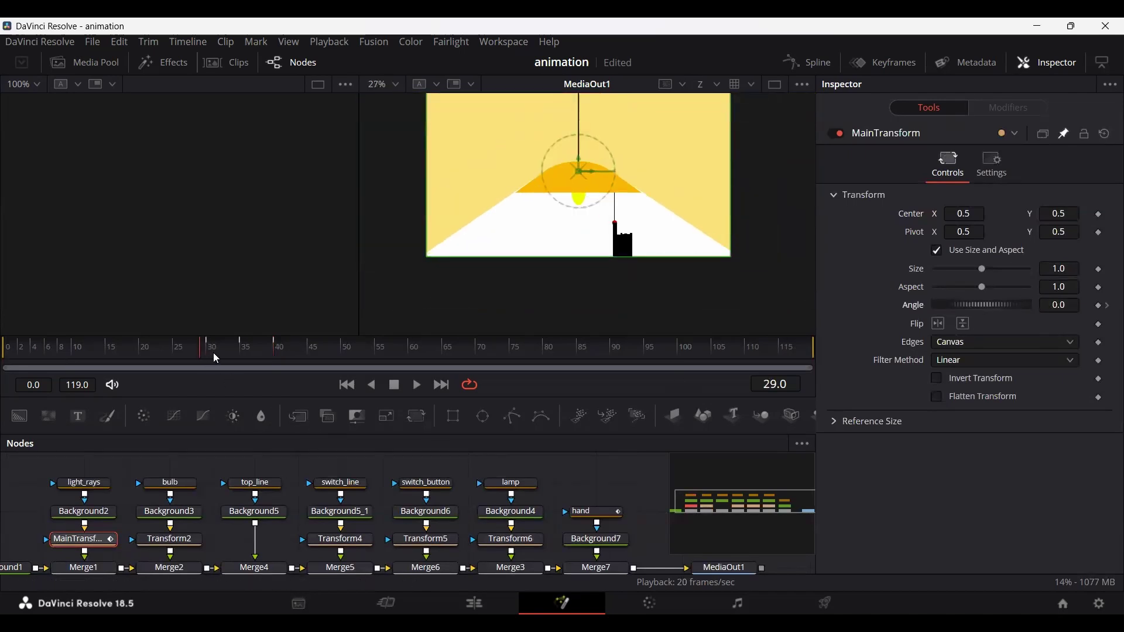
click(214, 352)
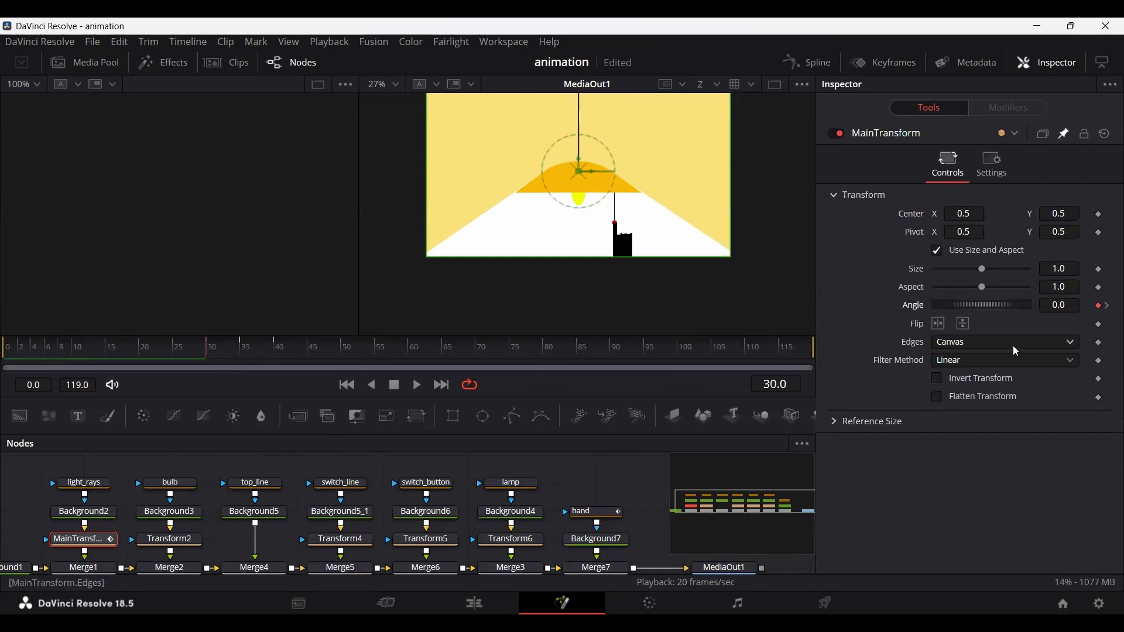
click(1061, 305)
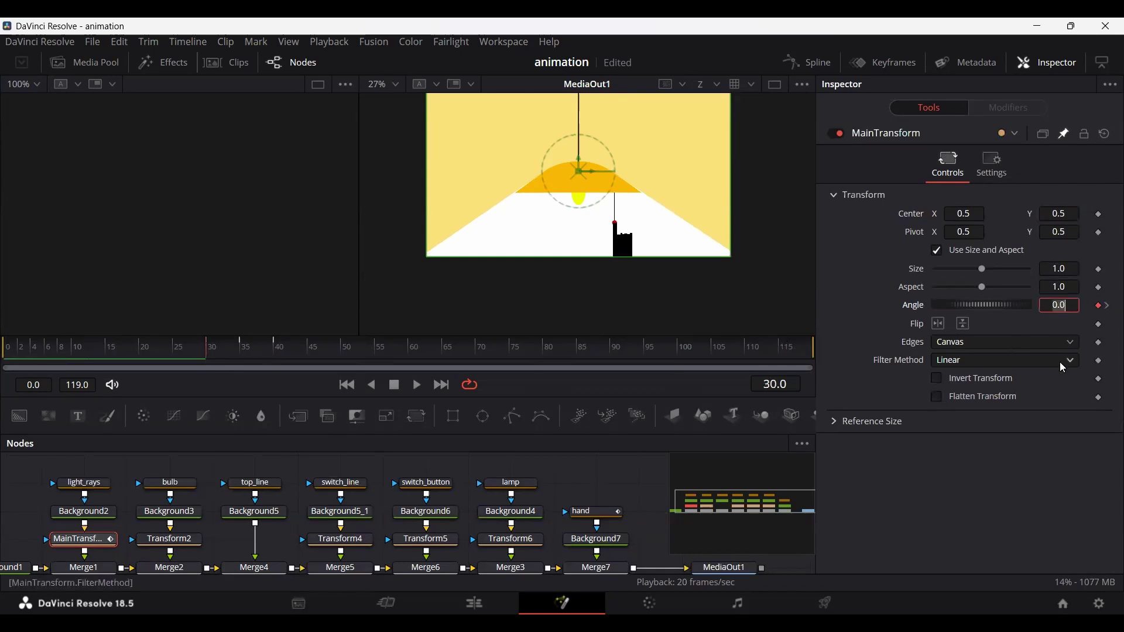
click(274, 351)
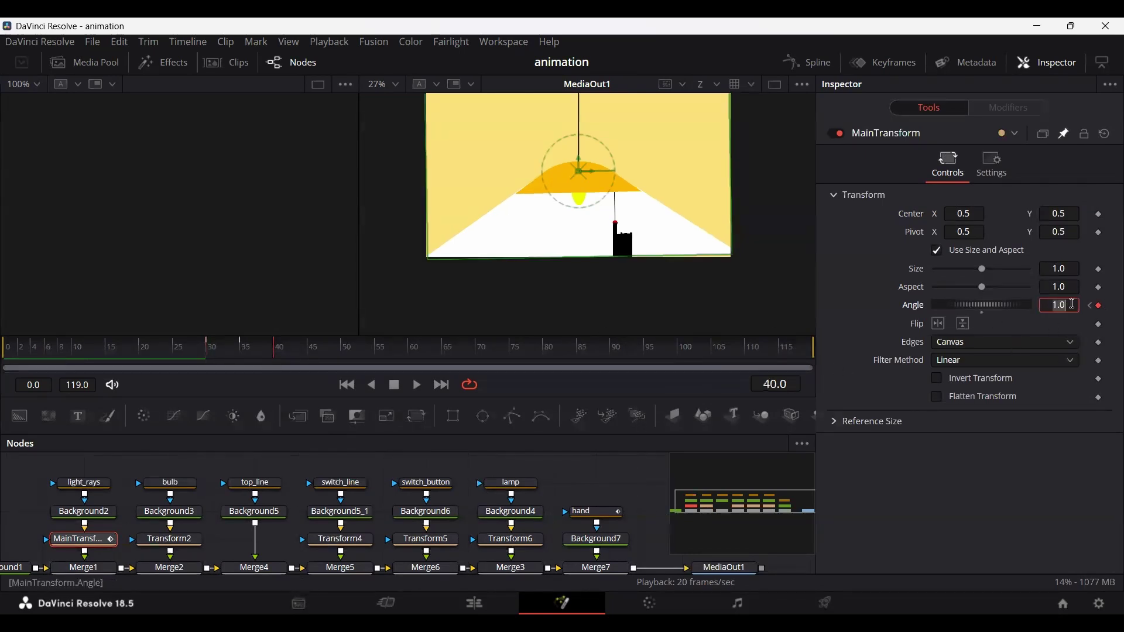
text(0)
key(Tab)
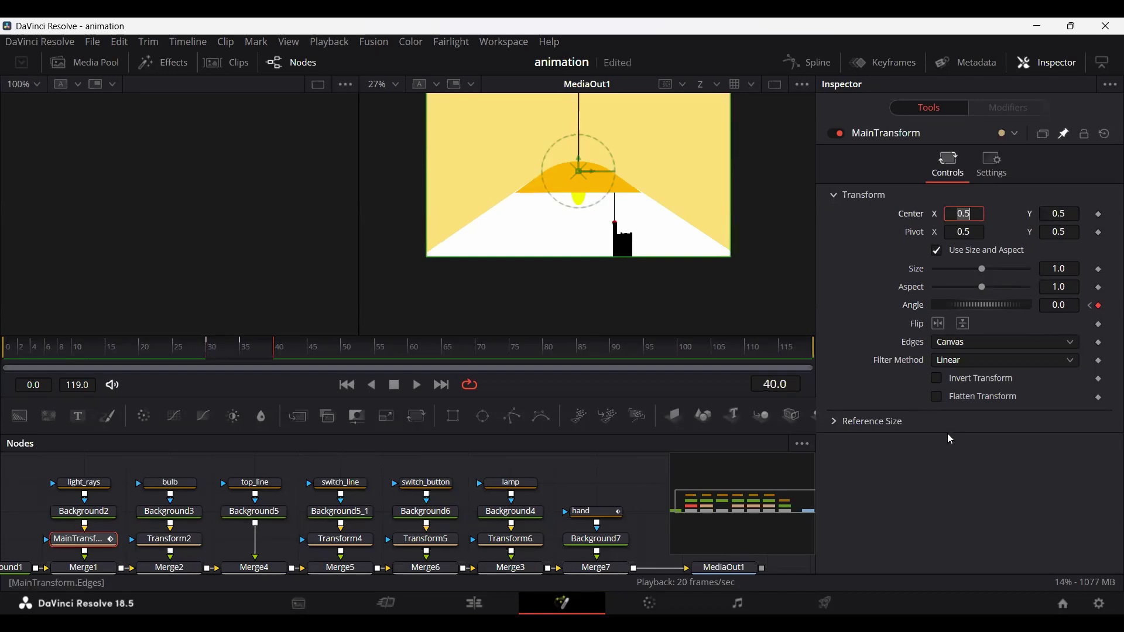
- Extend both lower corner points of the lamp mask outward to close the white gaps along the light rays' edges
scroll(679, 156, up, 6)
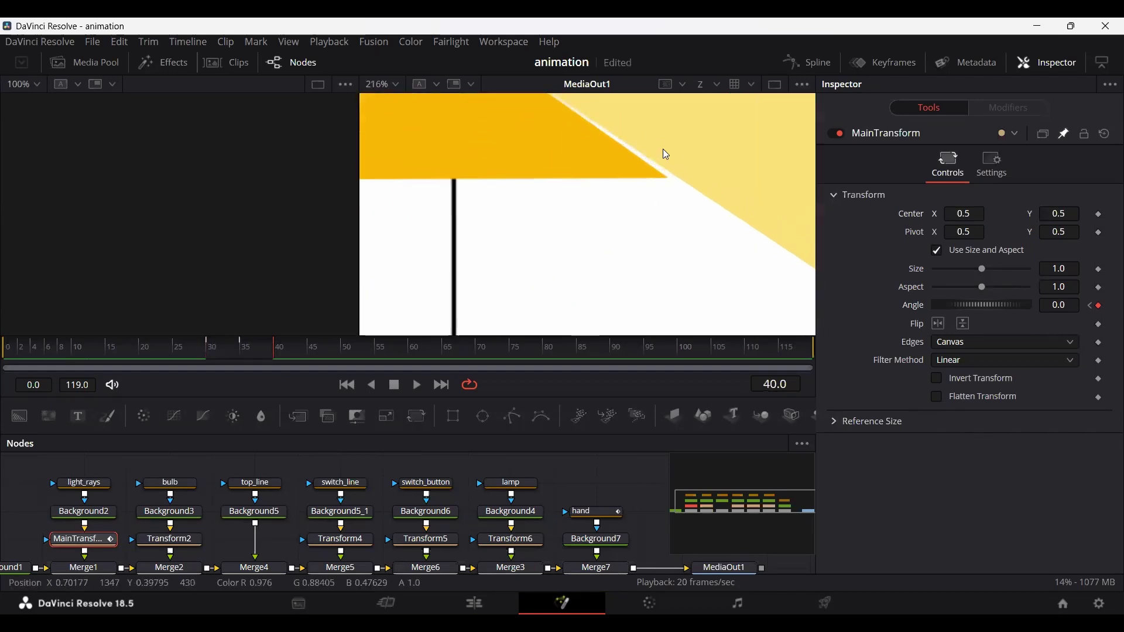
scroll(664, 150, up, 2)
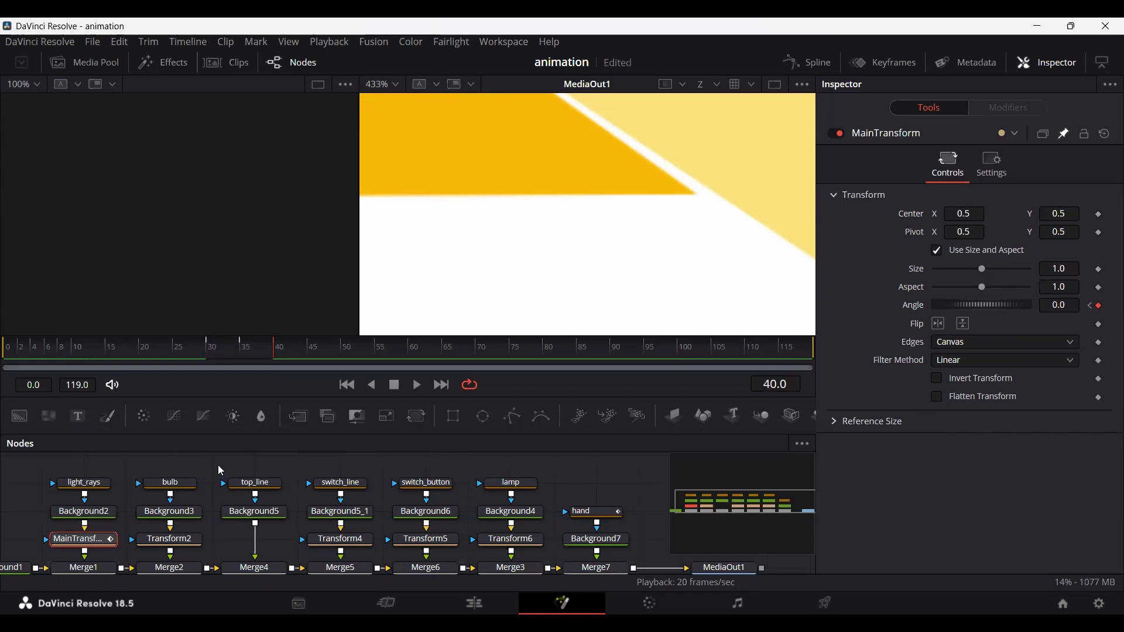
click(520, 494)
drag(700, 196, 723, 195)
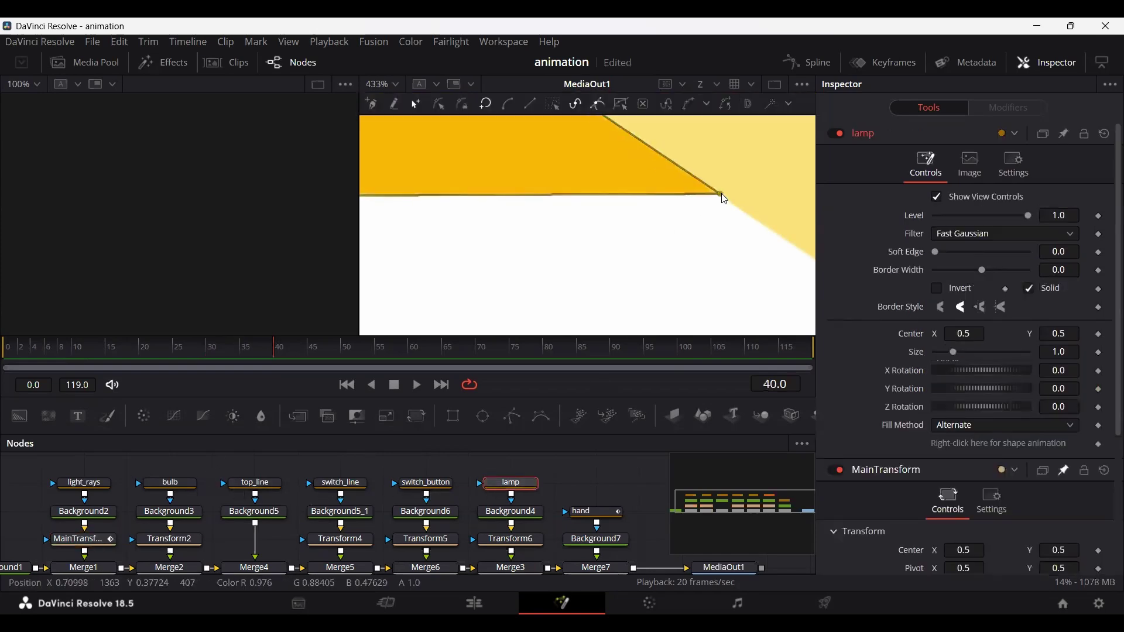
scroll(475, 257, down, 6)
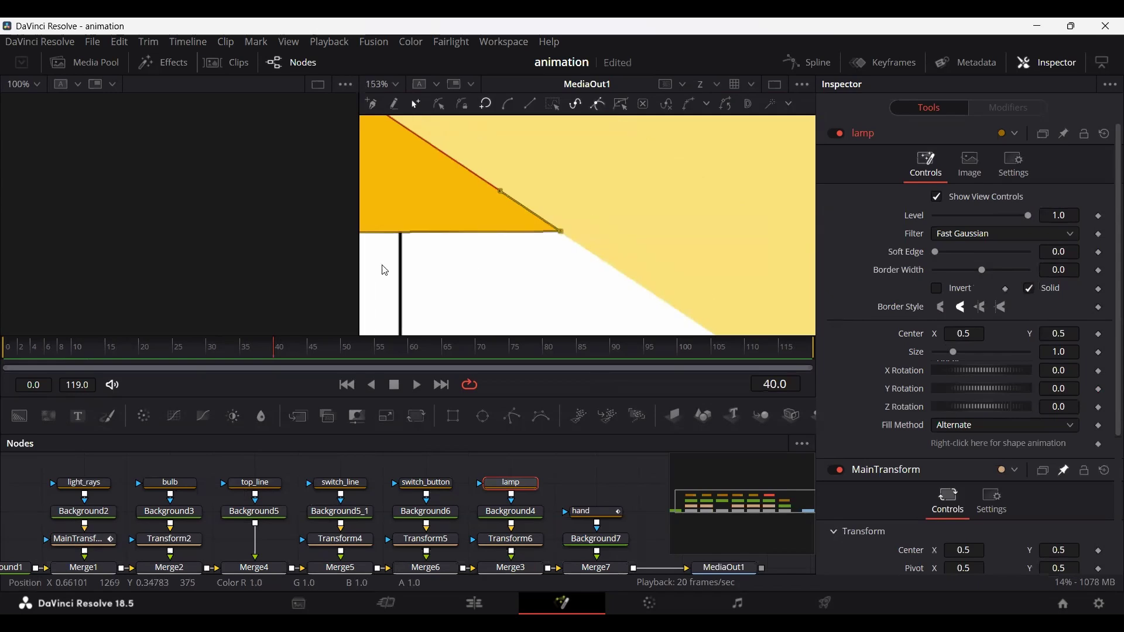
scroll(421, 287, up, 6)
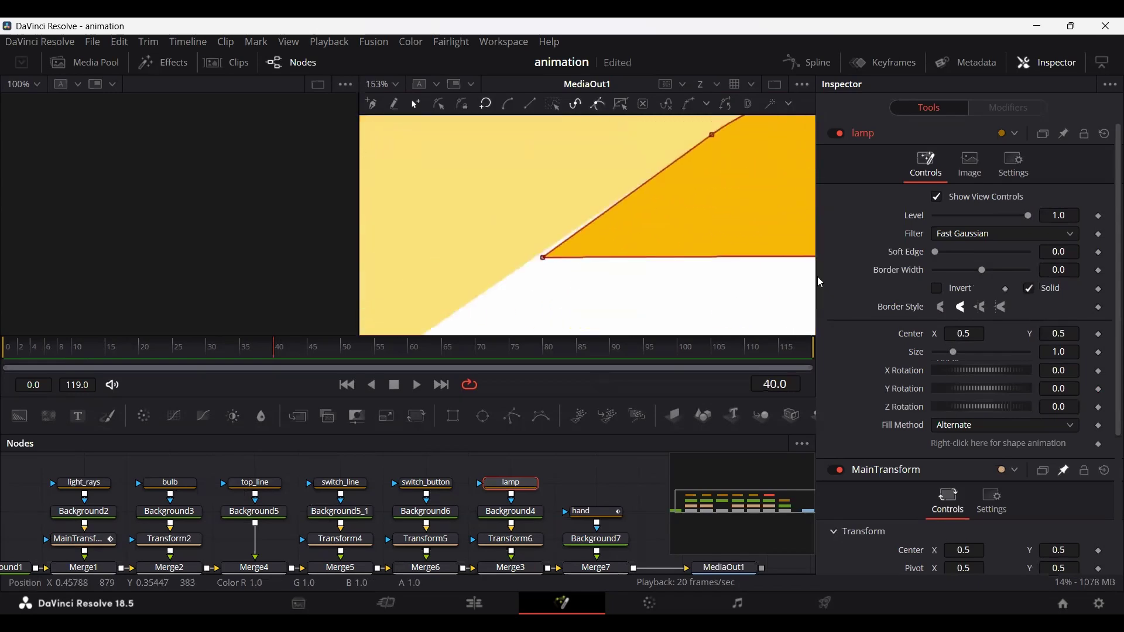
drag(580, 214, 549, 210)
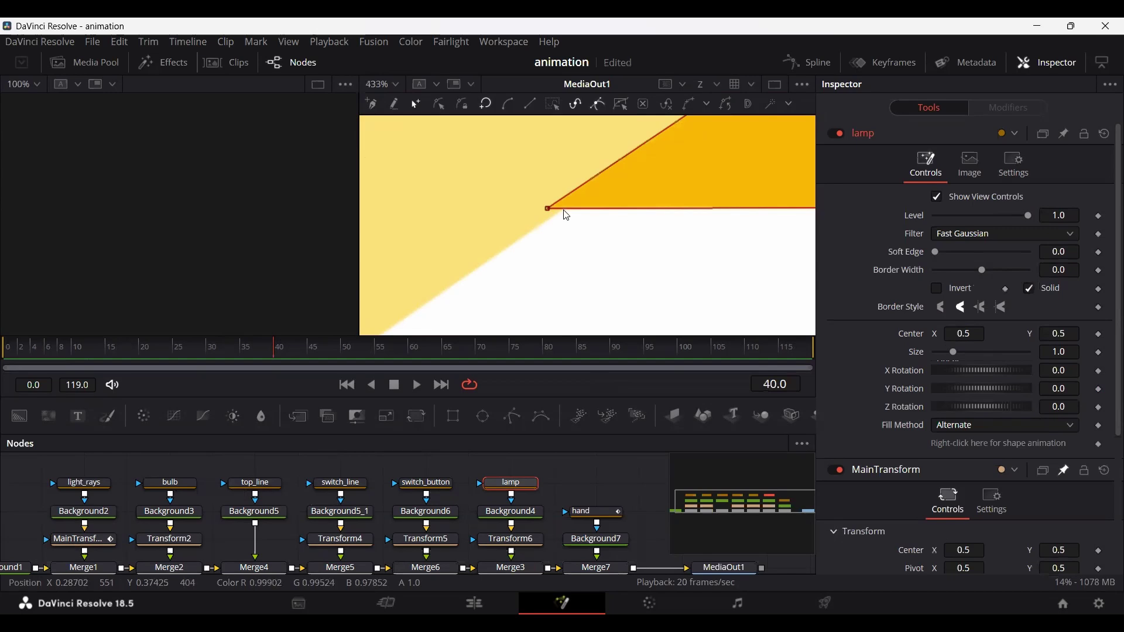
- Zoom out to the whole lamp and scrub from frame 0 through the hand's pull on the switch to frame 35
scroll(588, 481, down, 3)
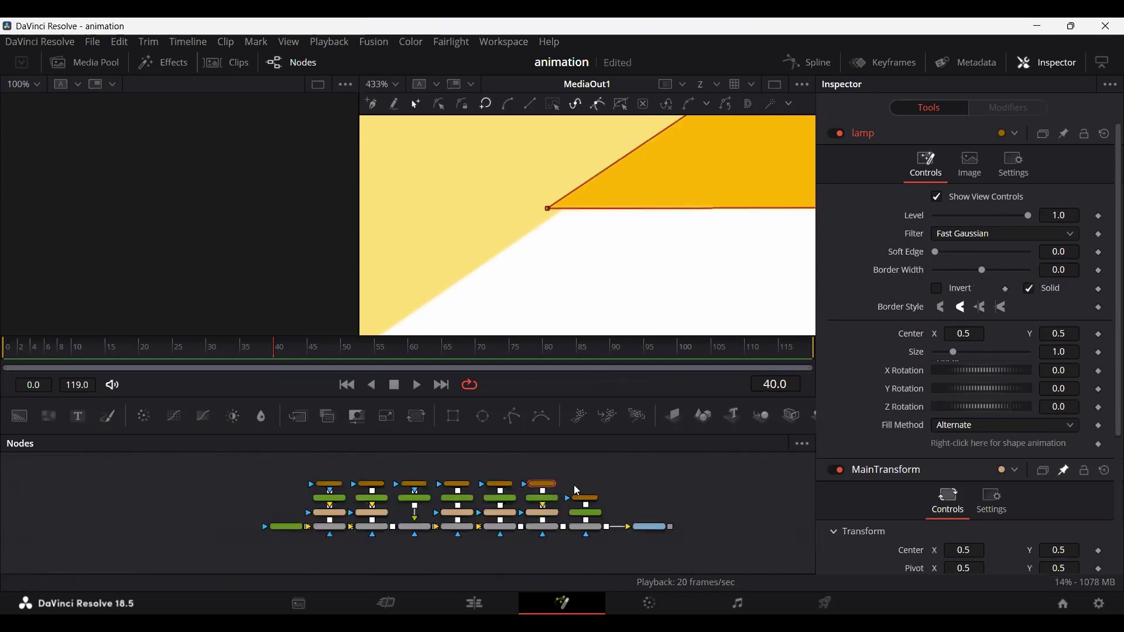
scroll(591, 494, up, 3)
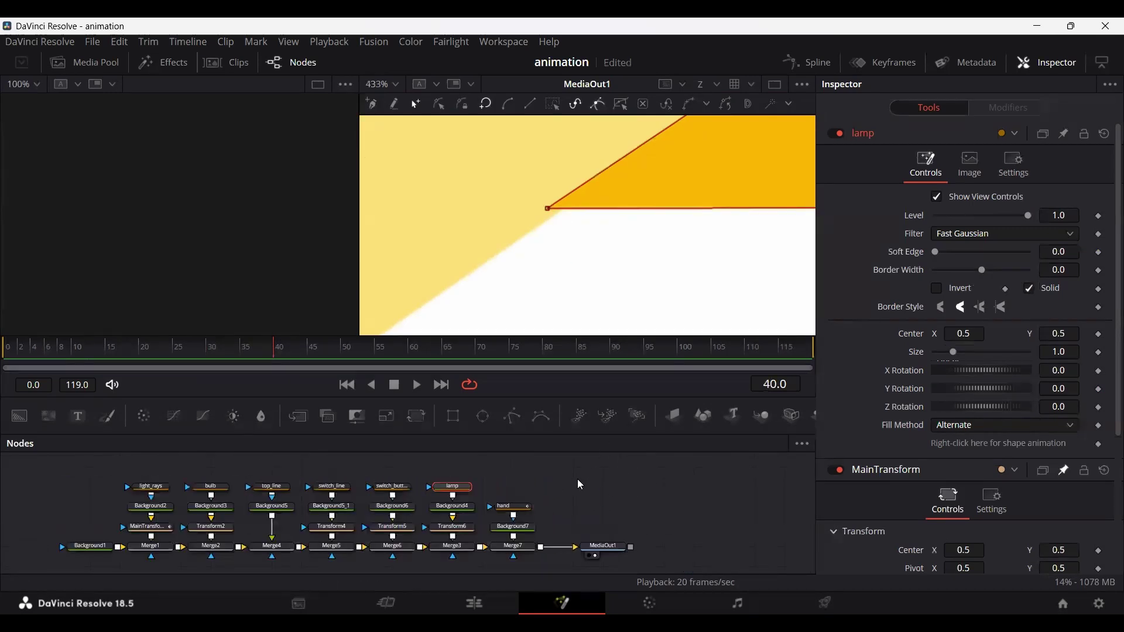
scroll(648, 264, down, 6)
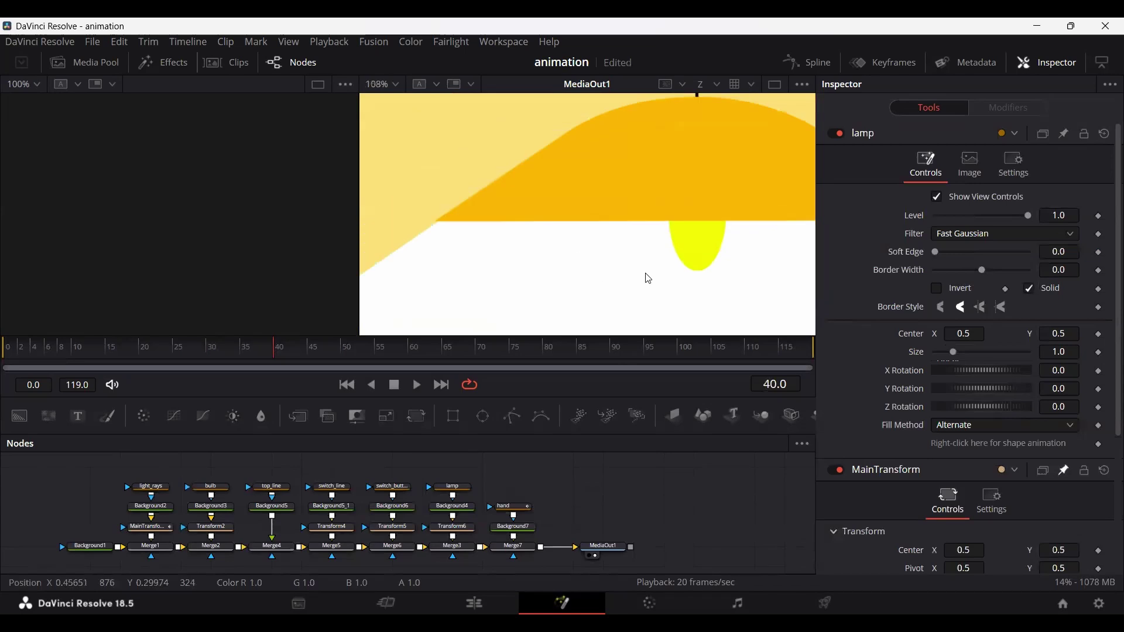
scroll(648, 279, down, 3)
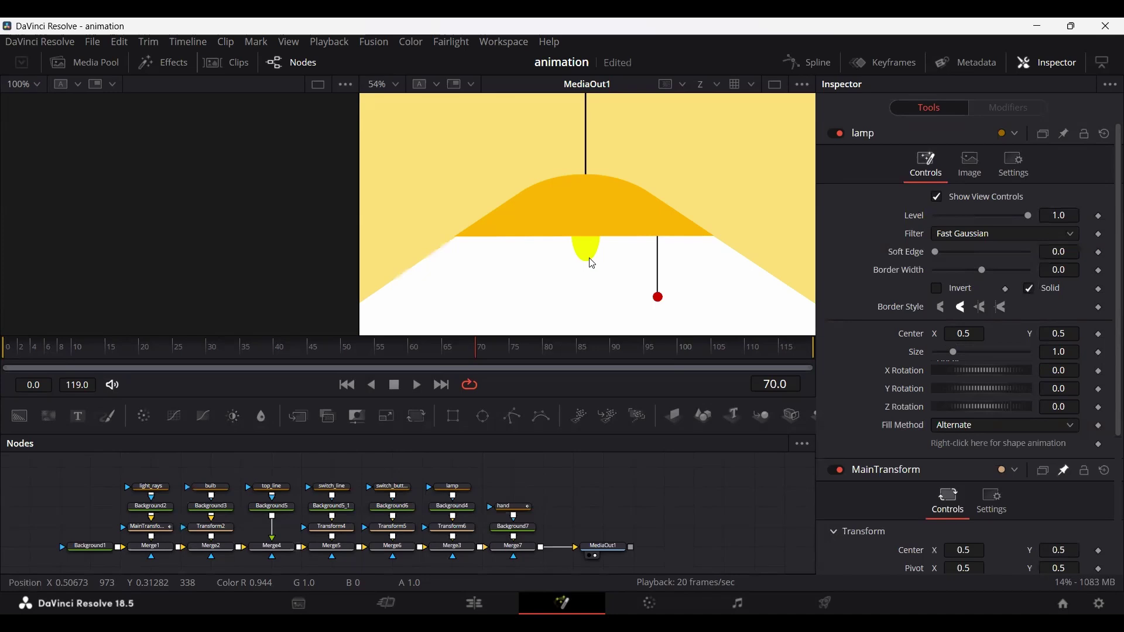
click(7, 356)
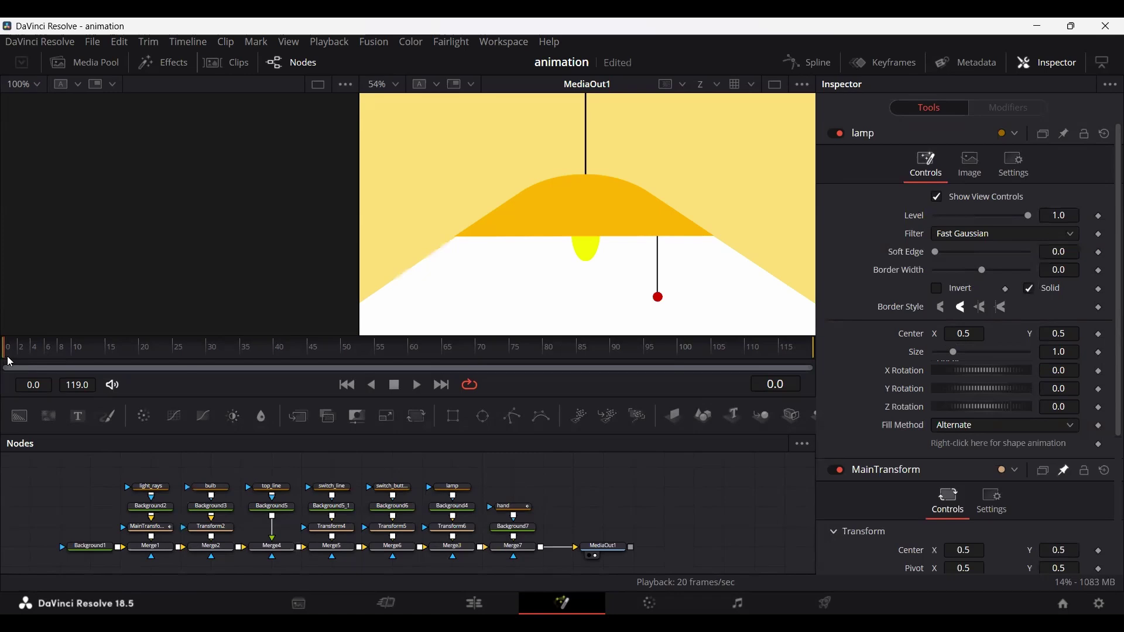
drag(10, 362, 206, 351)
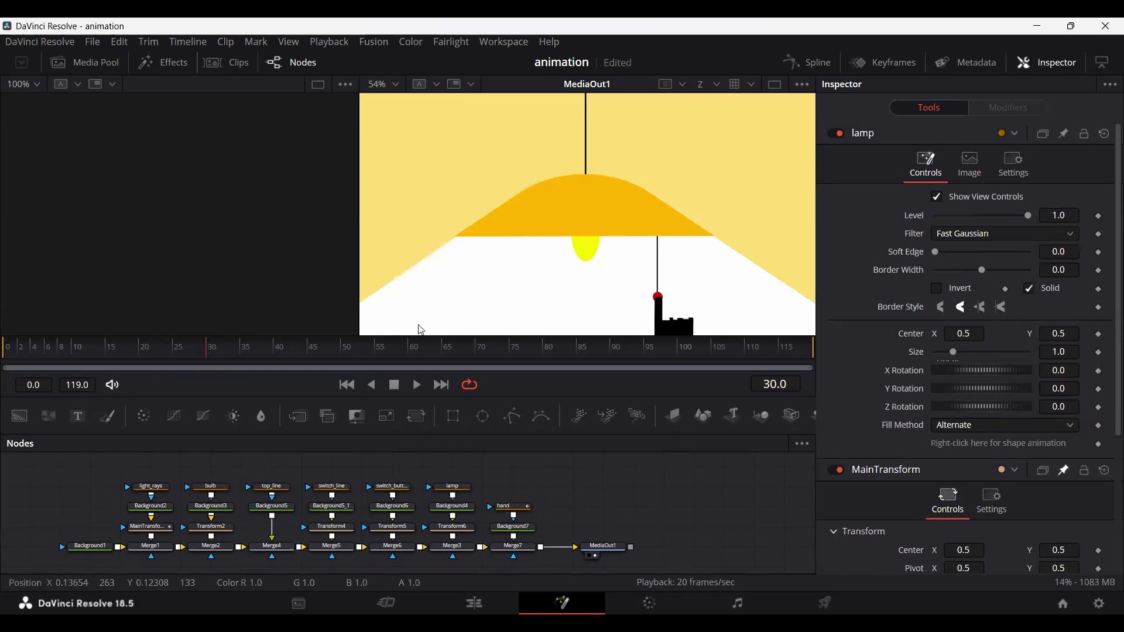
drag(185, 360, 211, 360)
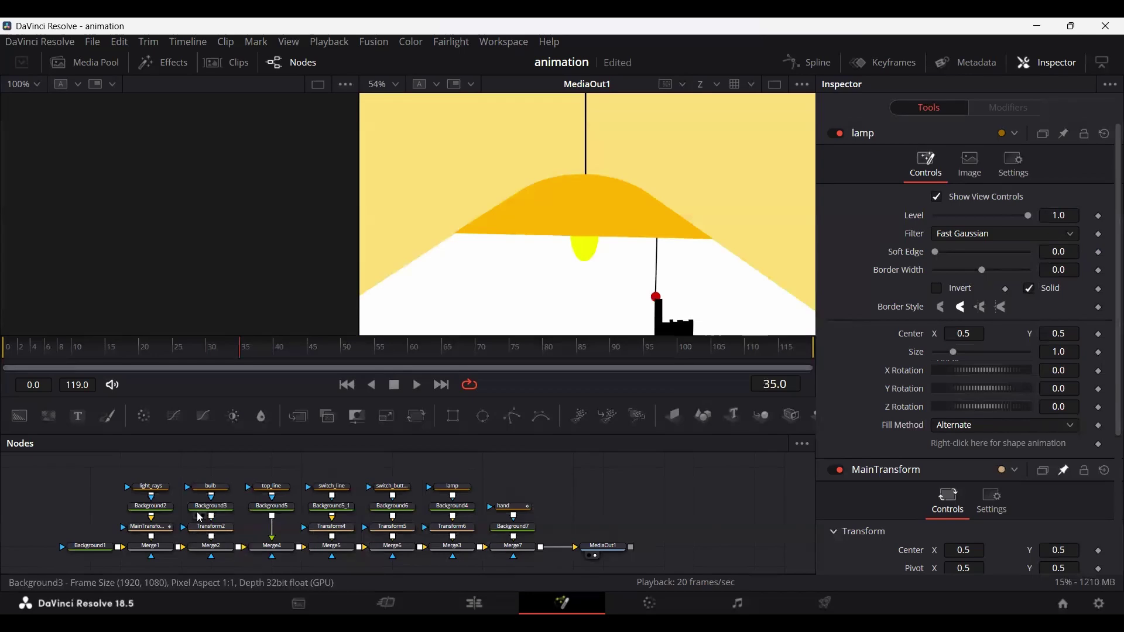
- Keyframe the colors of the light rays' Background2 and the bulb's Background3 at frame 35
scroll(224, 530, up, 3)
click(153, 505)
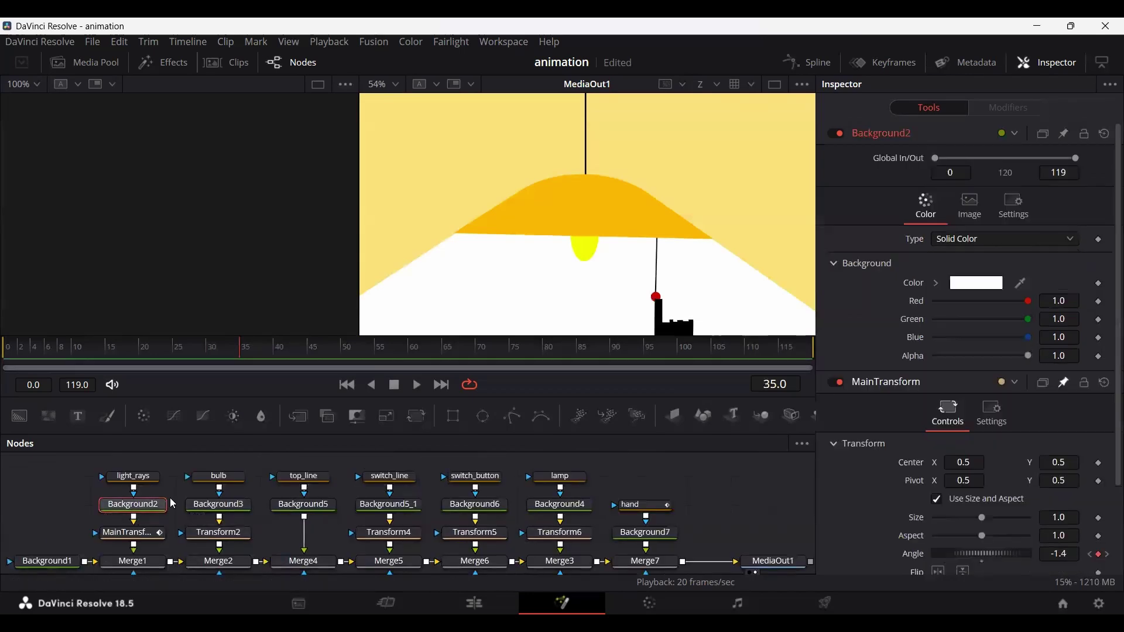
click(1099, 283)
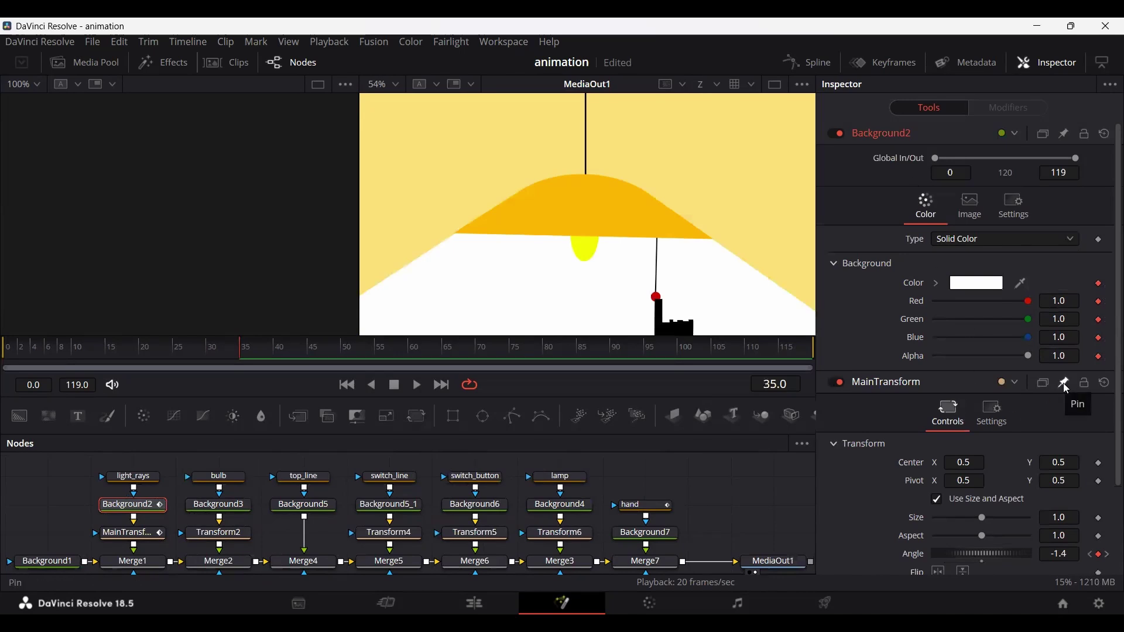
click(225, 507)
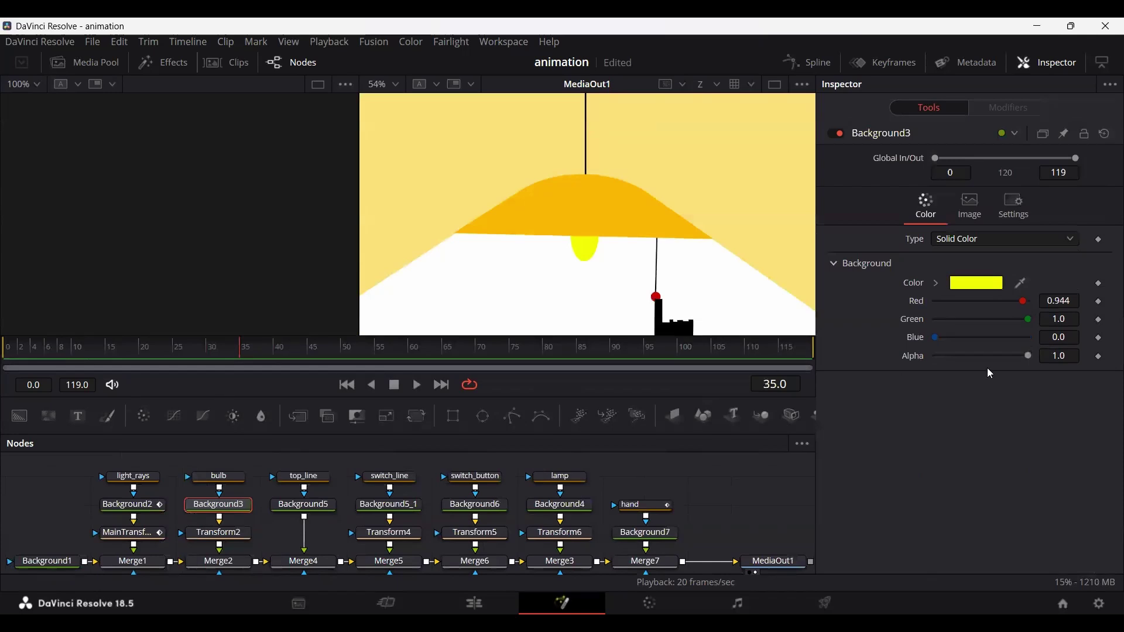
click(1098, 284)
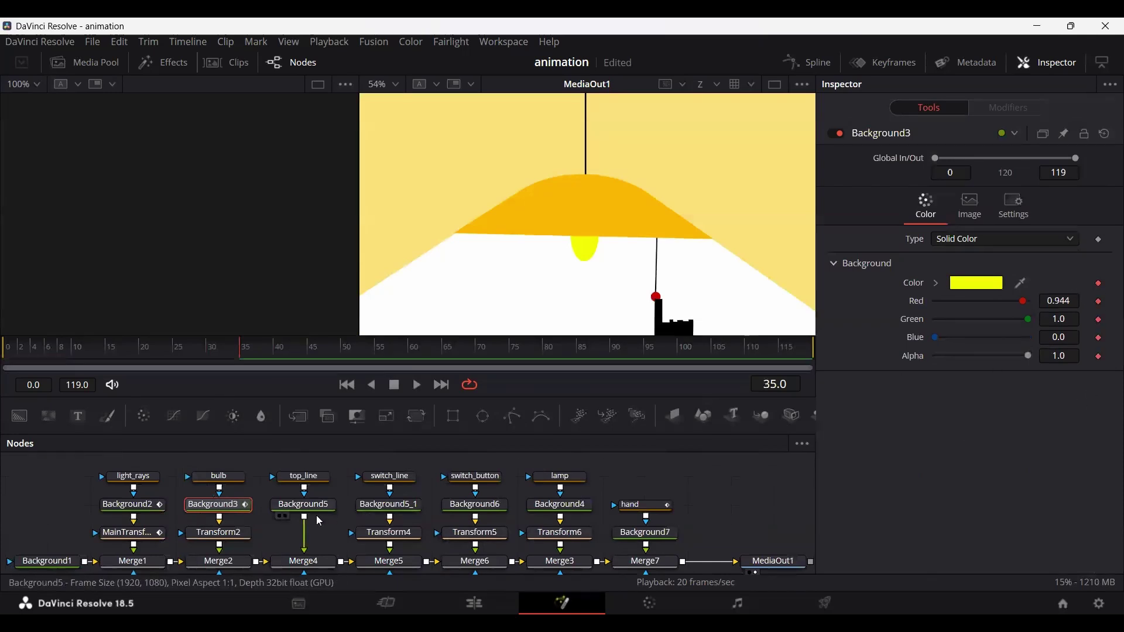
- Check the line and switch button backgrounds, and keyframe the color of the lamp's Background4 at frame 35
click(312, 511)
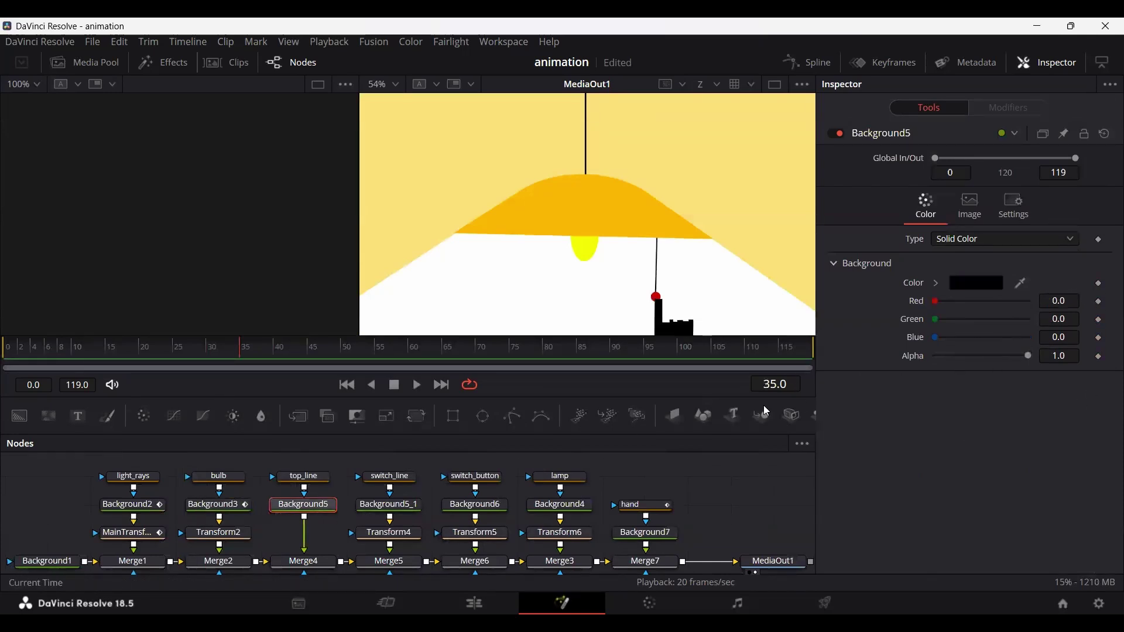
click(390, 511)
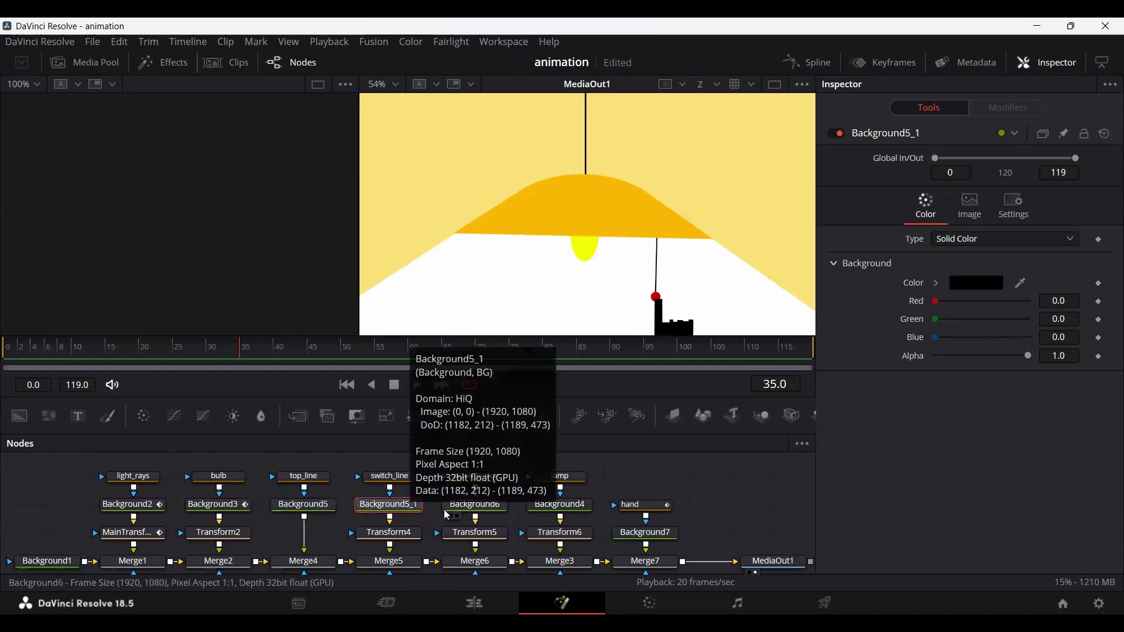
click(475, 506)
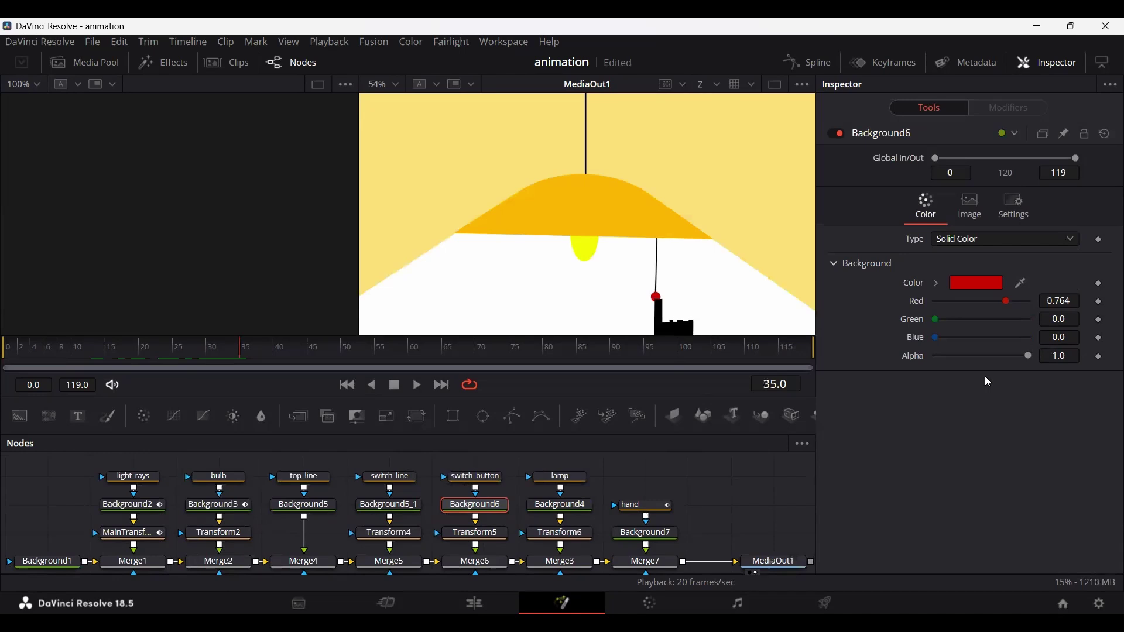
click(587, 506)
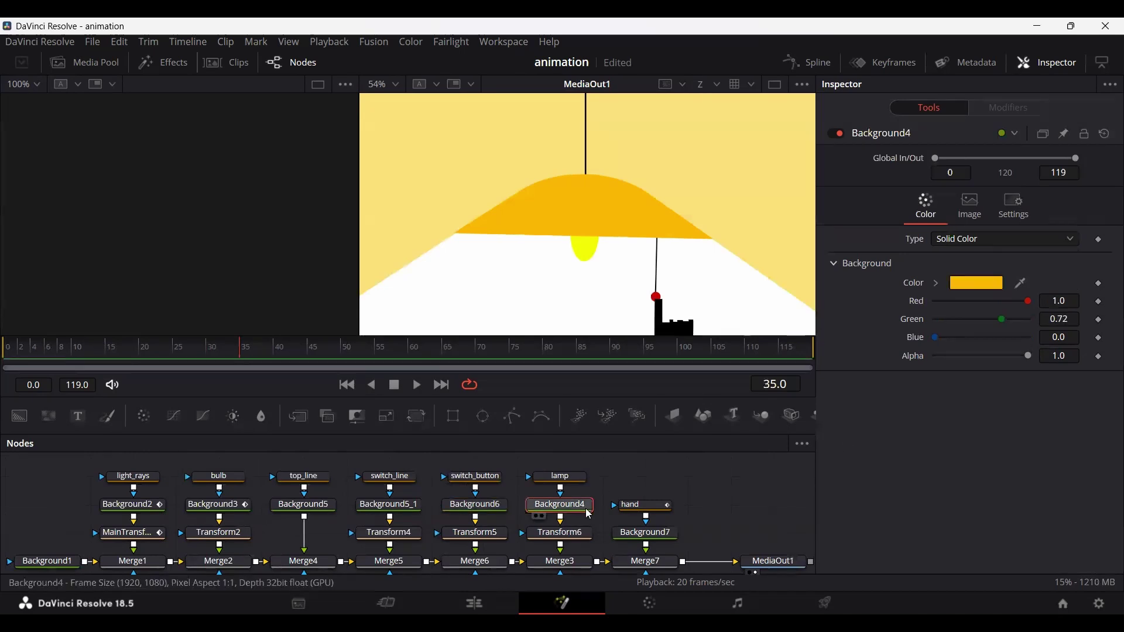
click(1099, 283)
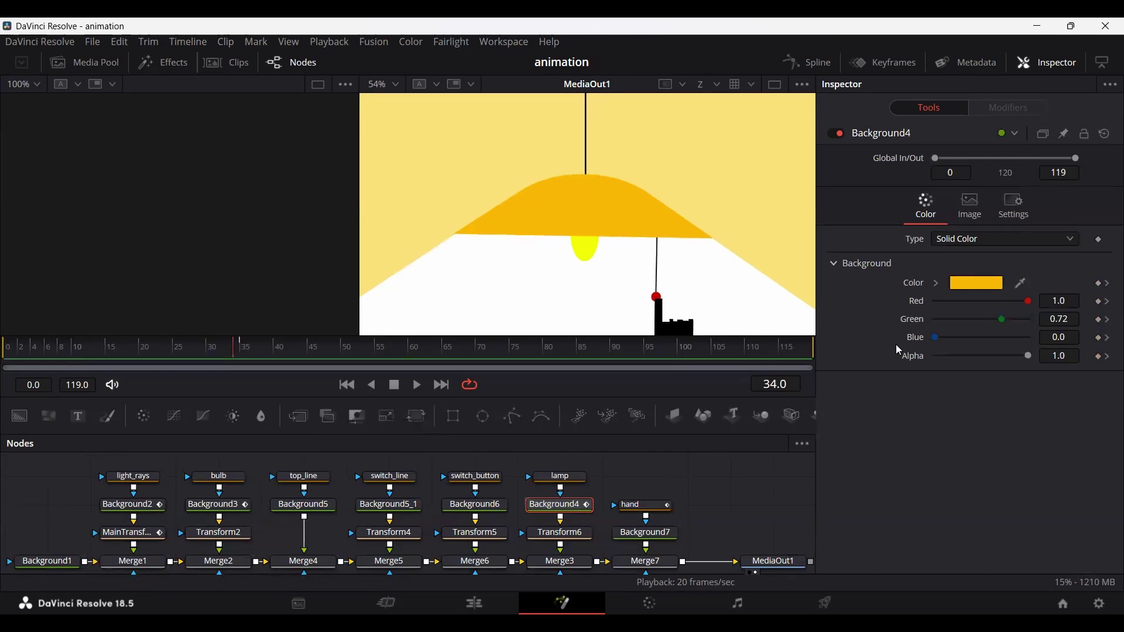
- Darken the lamp's Background4 color to a Value of 0.606 at frame 34
click(938, 284)
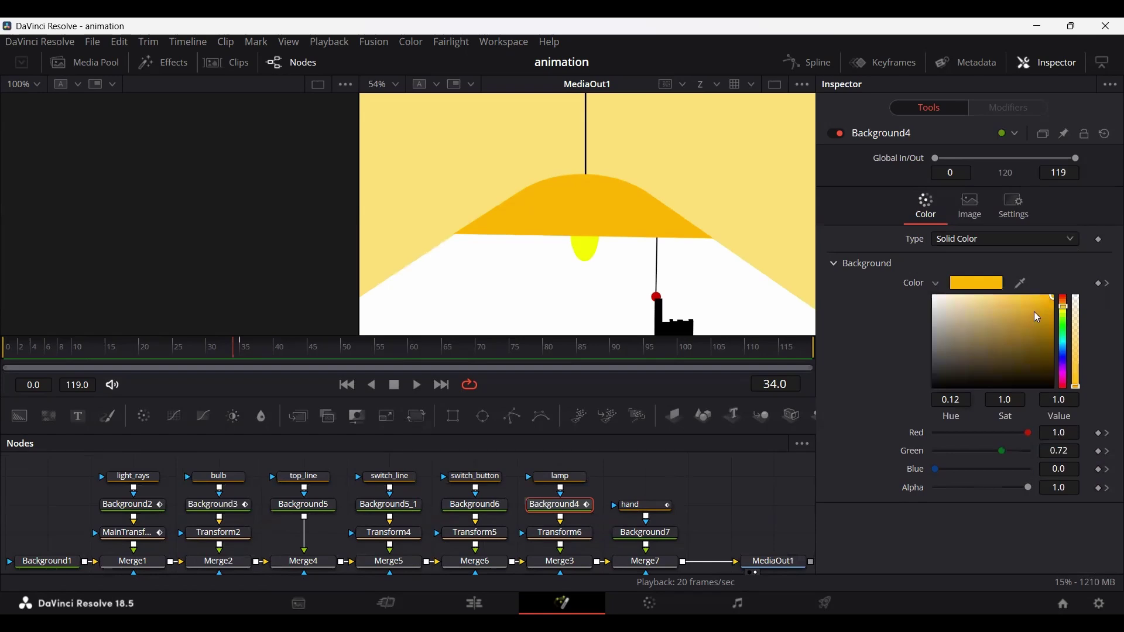
drag(1052, 300, 1054, 332)
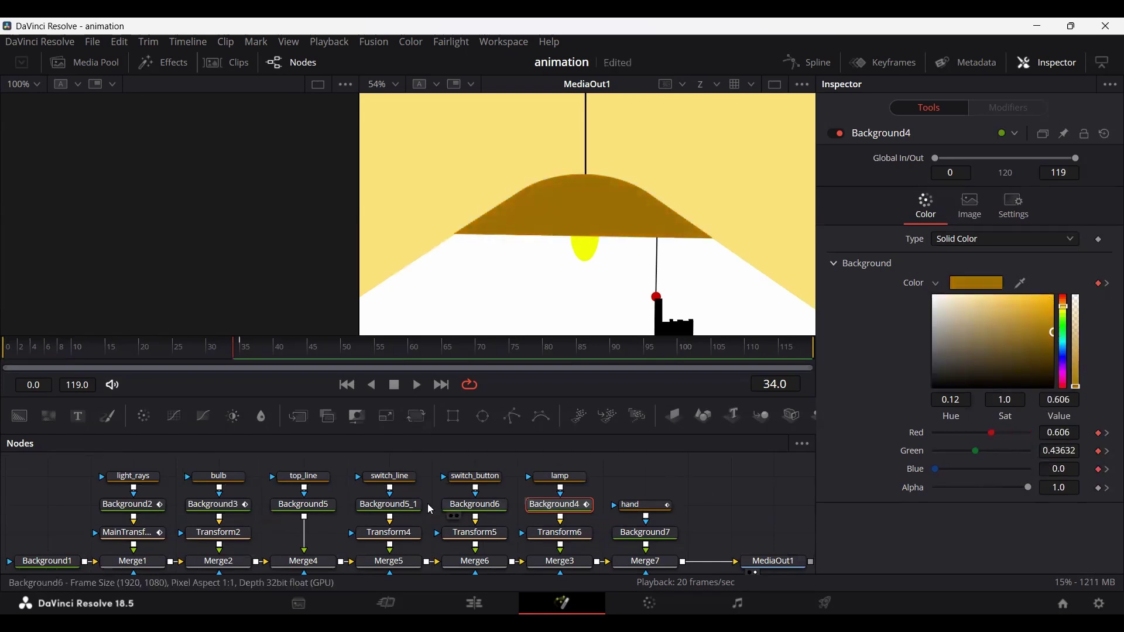
- Darken the bulb's Background3 color to a Value of 0.85 and Saturation of 0.916 at frame 34
click(484, 514)
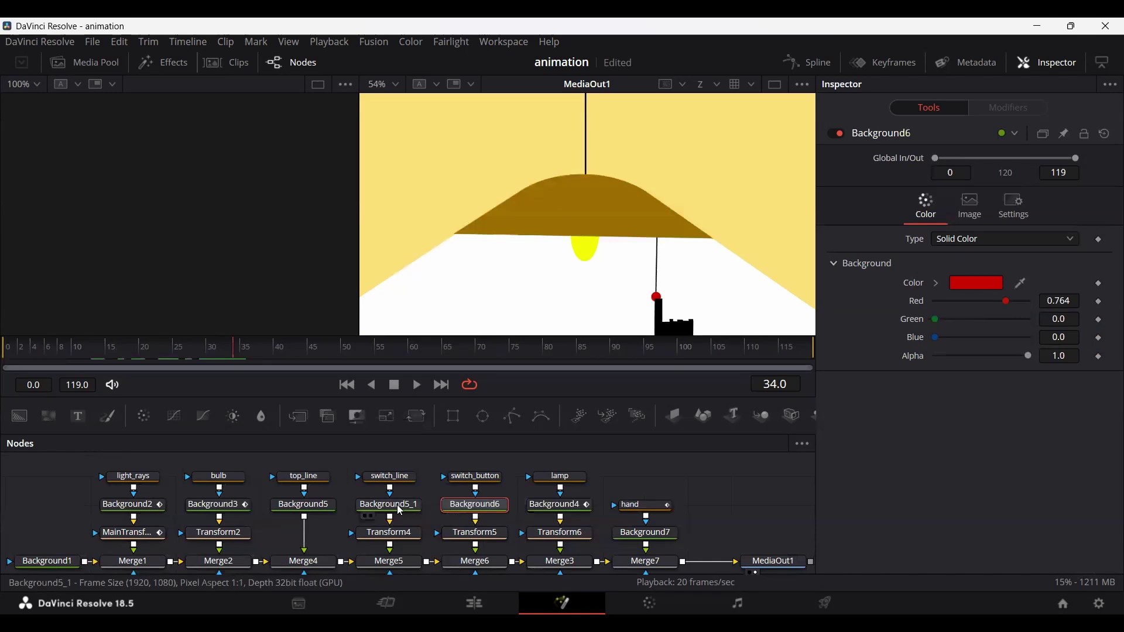
click(246, 512)
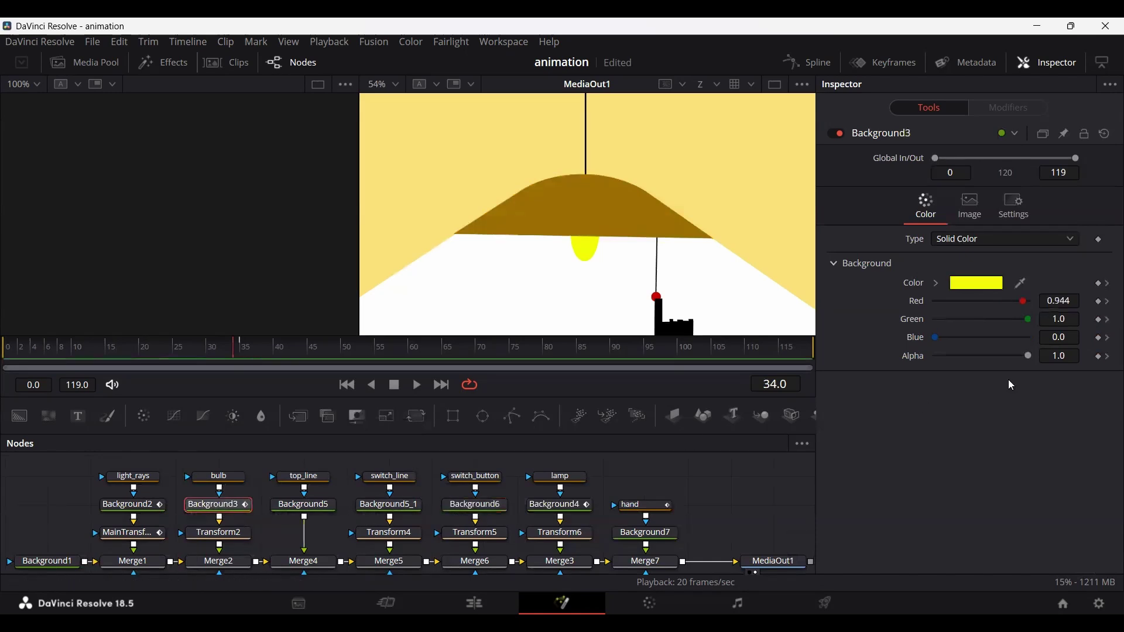
click(937, 283)
mouse_move(1043, 311)
mouse_down()
mouse_move(1054, 328)
mouse_move(1046, 315)
mouse_up()
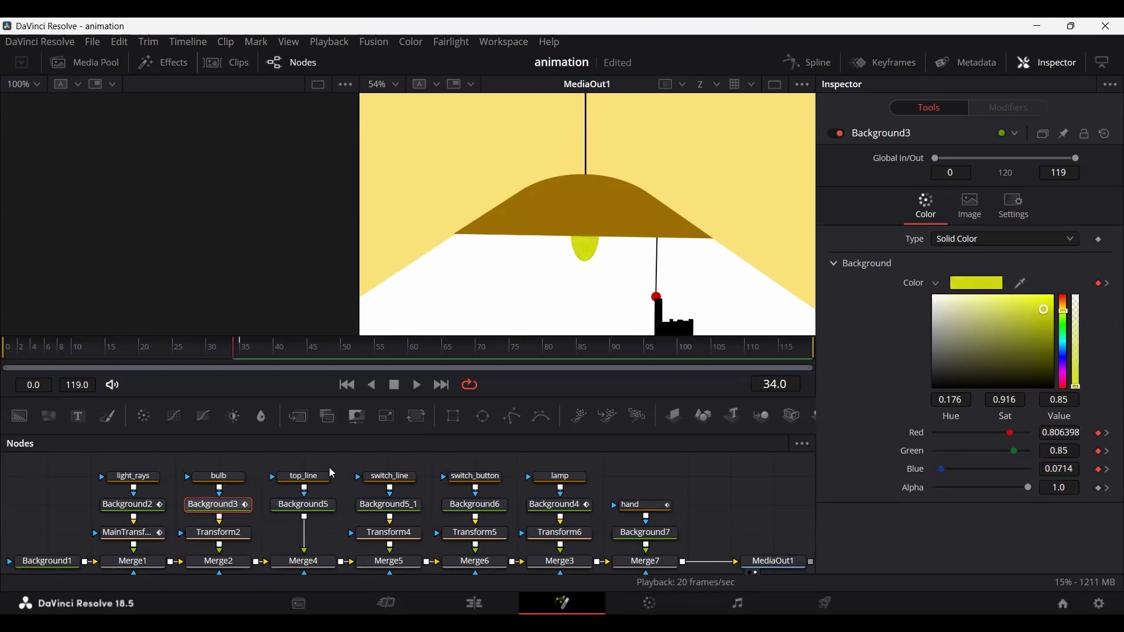
- Darken the light rays' Background2 color to black at frame 34
click(130, 504)
click(963, 286)
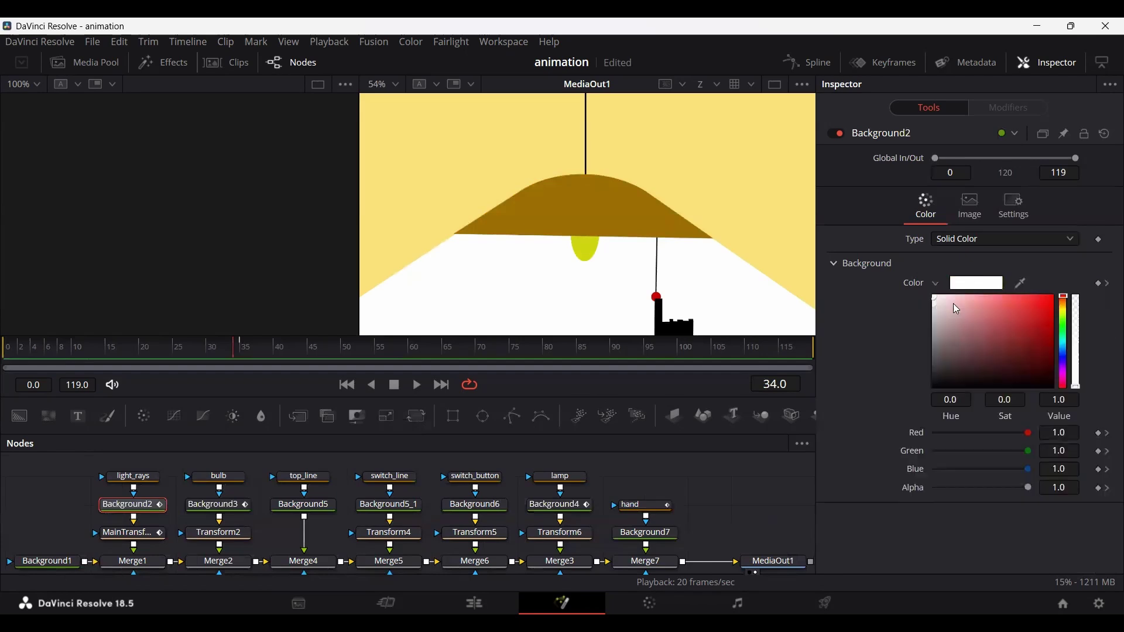
drag(953, 312, 869, 411)
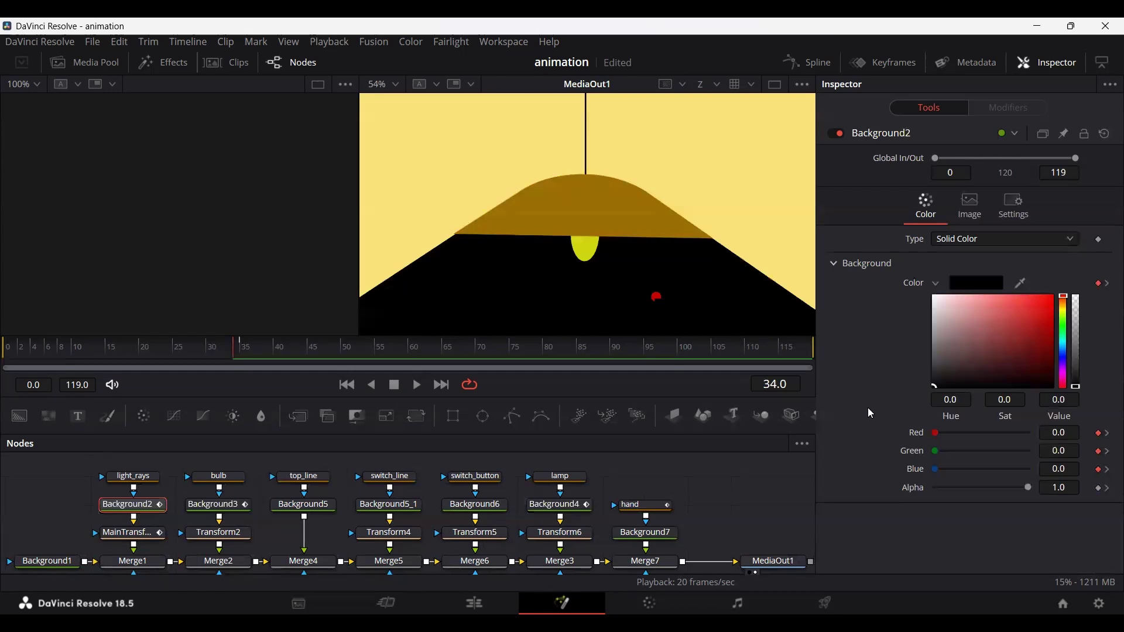
- Keyframe the color of the wall's Background1 at frame 35
click(54, 561)
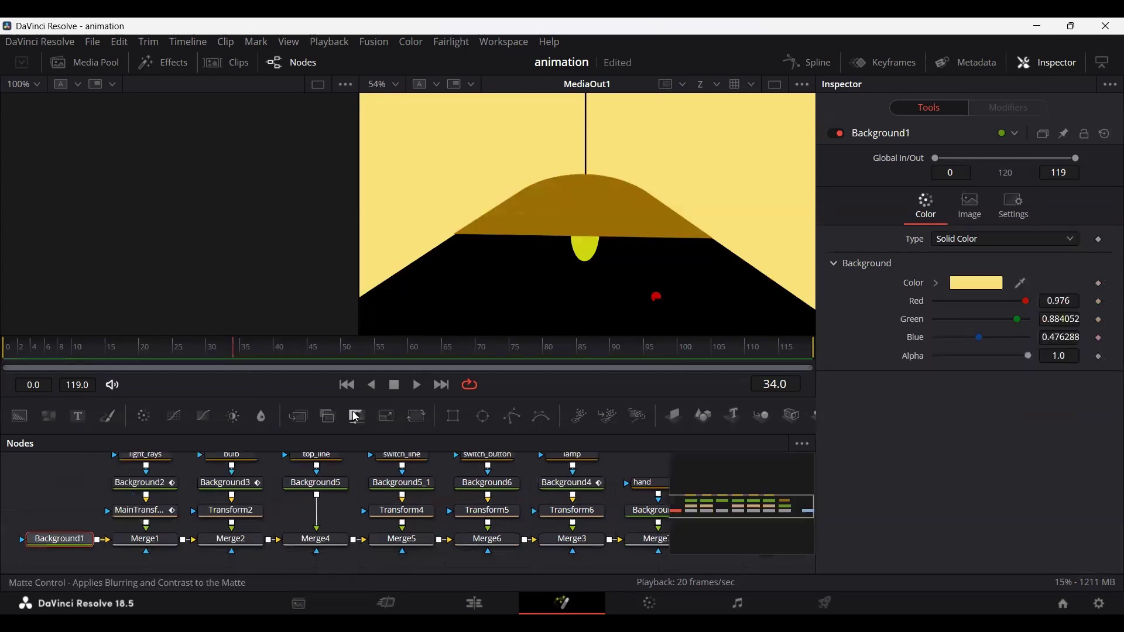
key(Right)
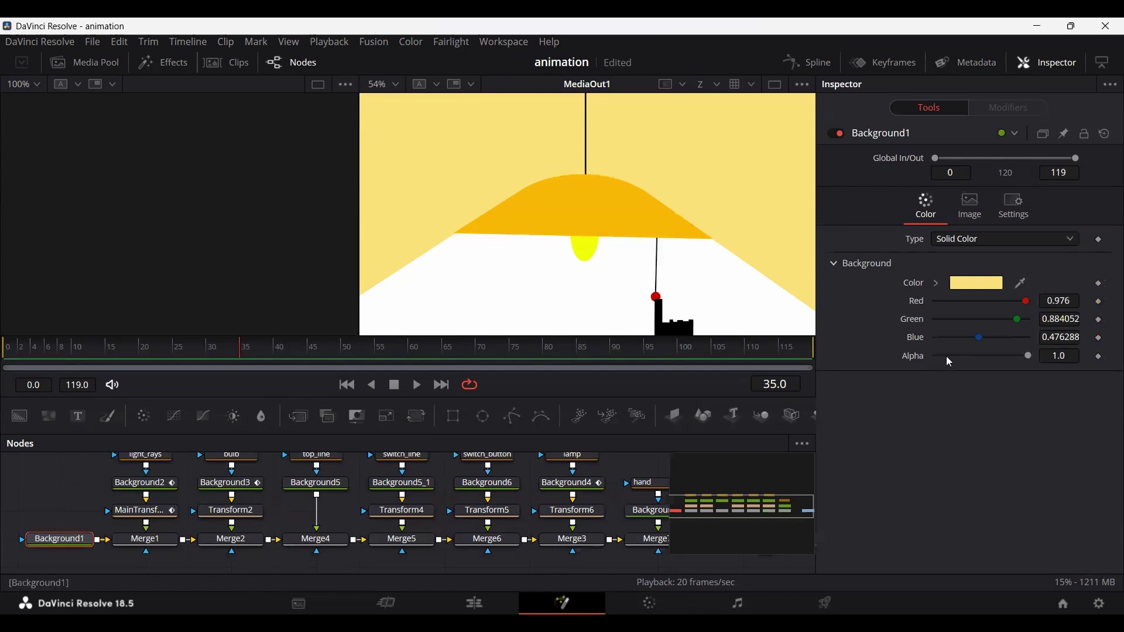
click(1101, 284)
- Darken the Background1 color to a gray-brown with Saturation 0.151 and Value 0.228 at frame 34
key(Left)
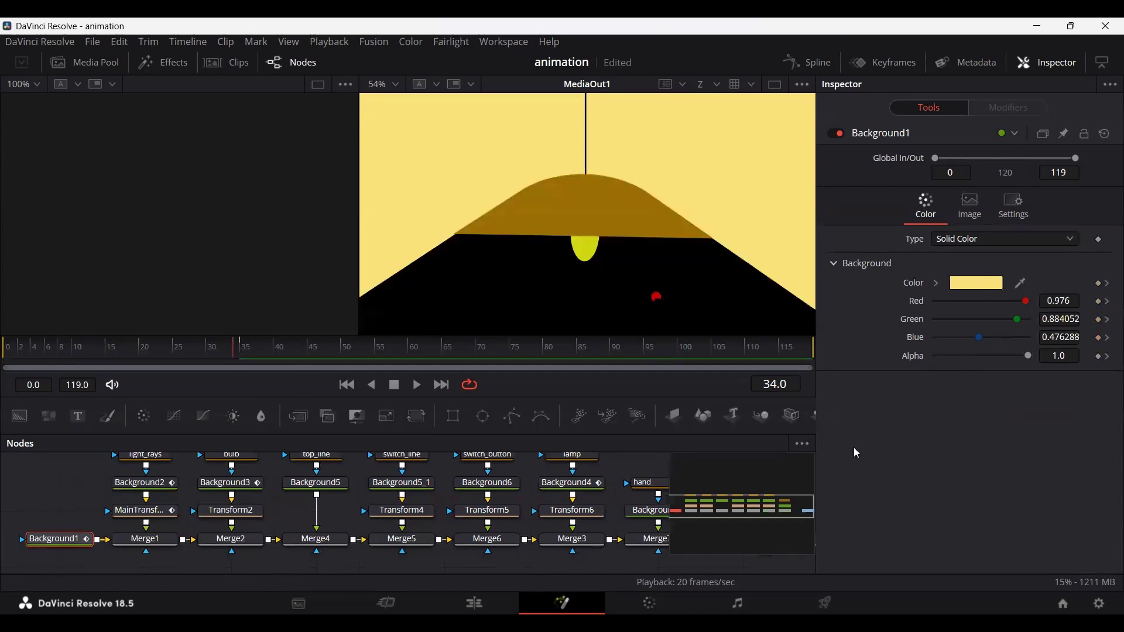
click(935, 285)
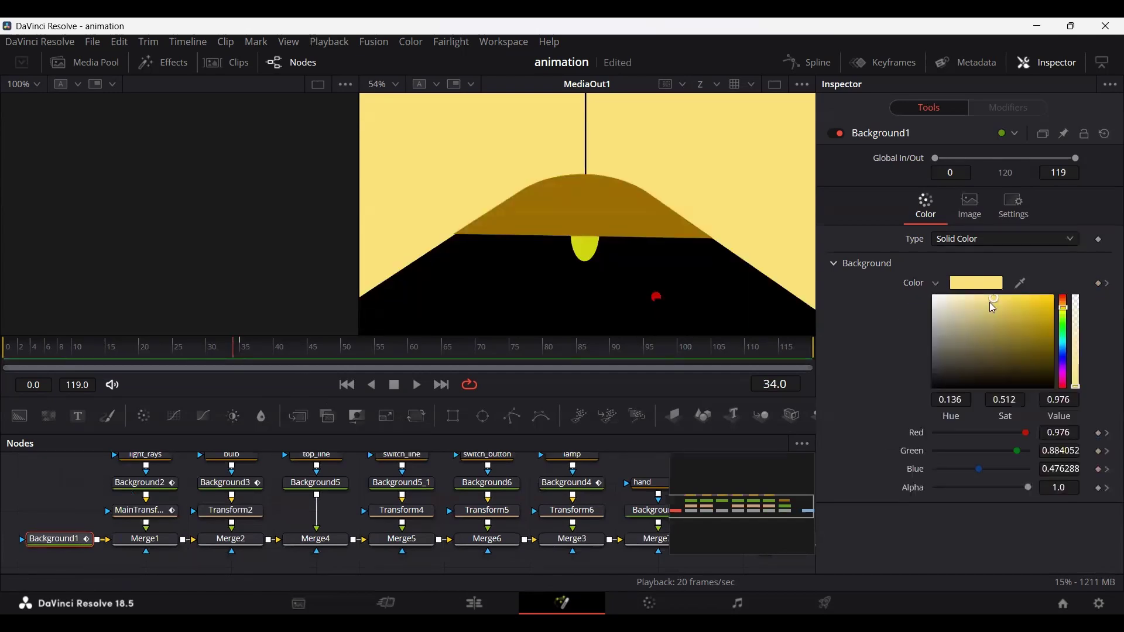
click(993, 298)
mouse_move(954, 300)
mouse_down()
mouse_move(801, 477)
mouse_move(790, 459)
mouse_move(828, 346)
mouse_move(953, 356)
mouse_move(951, 371)
mouse_move(965, 370)
mouse_move(954, 372)
mouse_up()
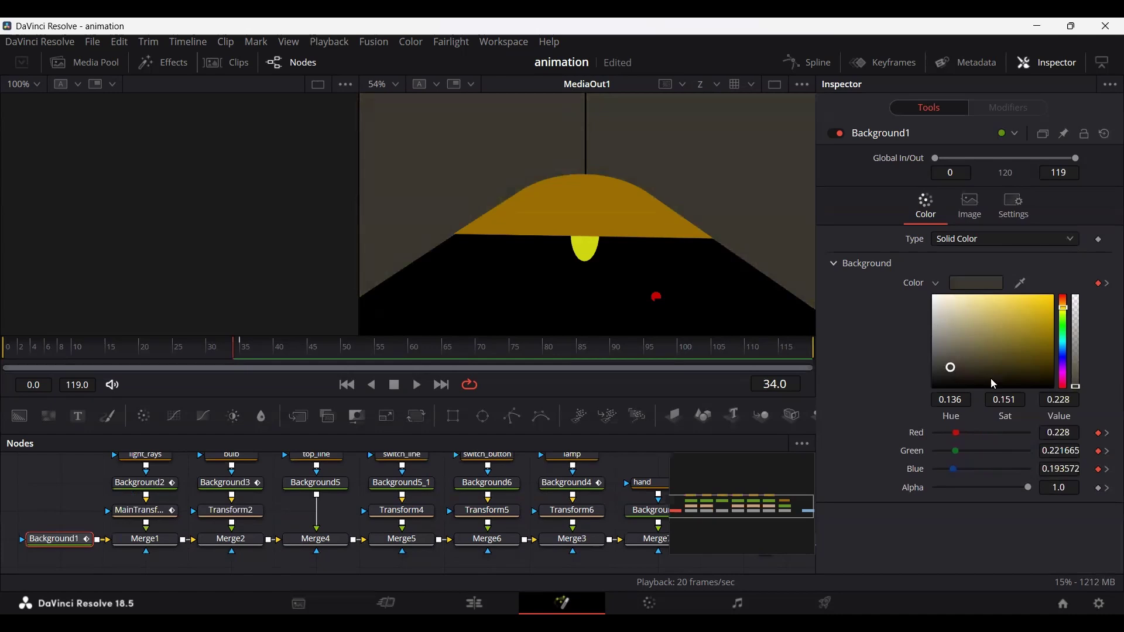
- Copy the HTML code #3a3831 of Background1's dark color
click(976, 284)
click(656, 430)
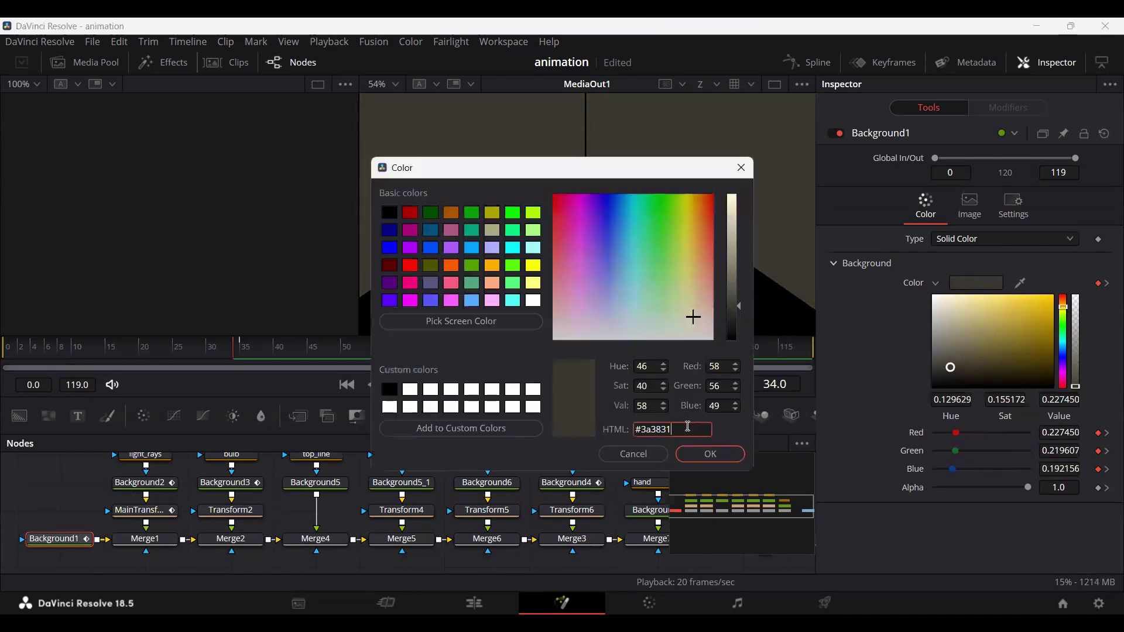
drag(695, 430, 628, 427)
key(ctrl+c)
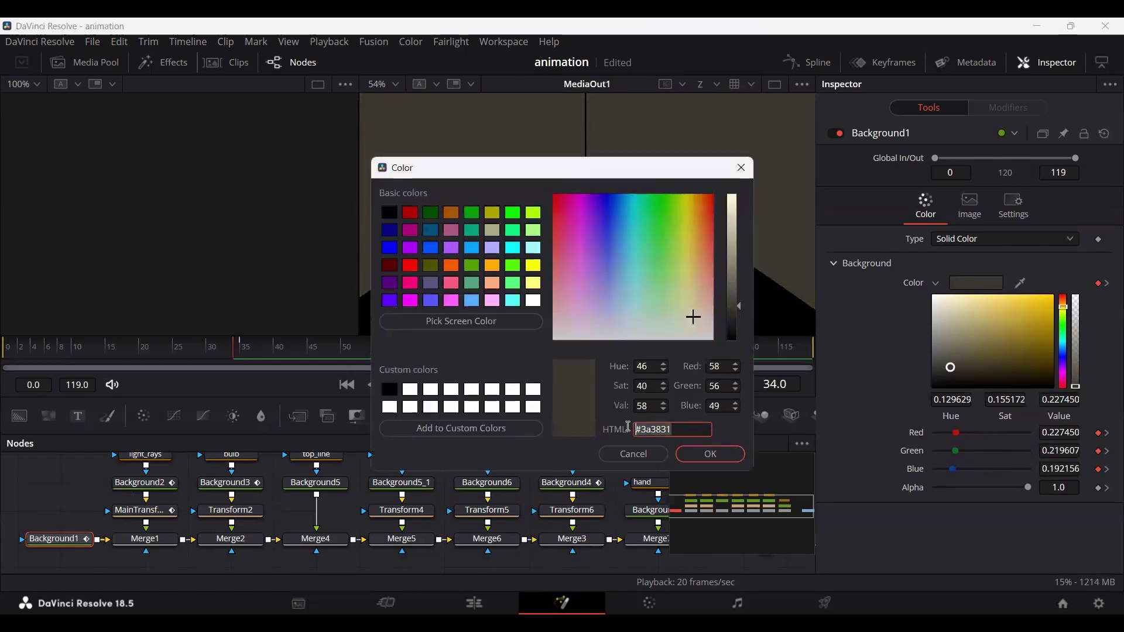
click(720, 458)
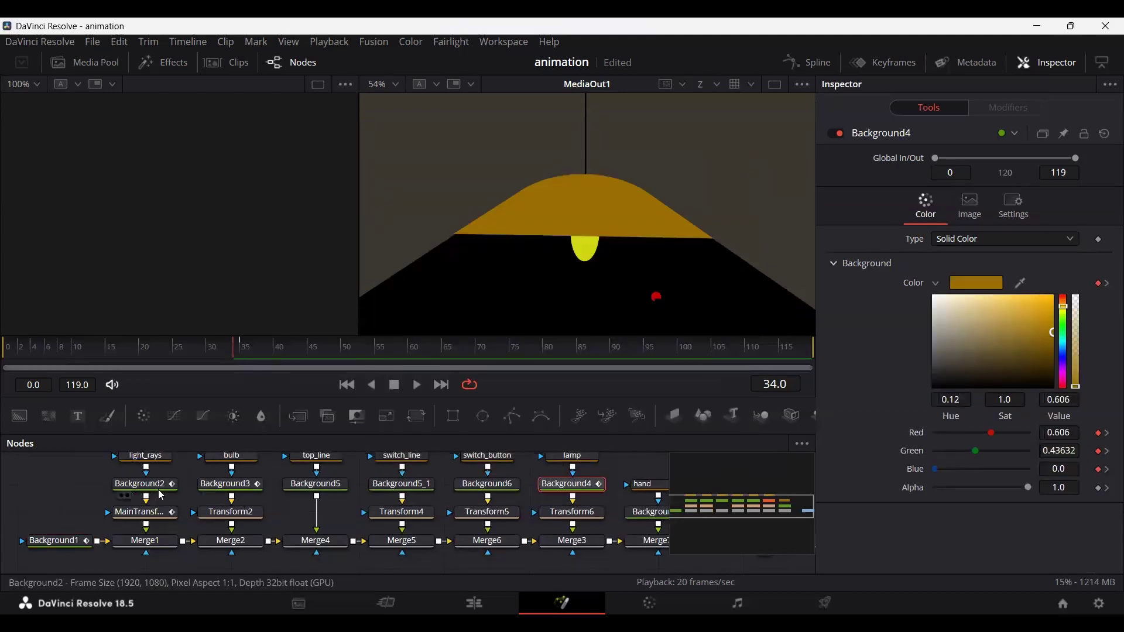
- Apply the copied color #3a3831 to the light rays' Background2 at frame 34
click(161, 494)
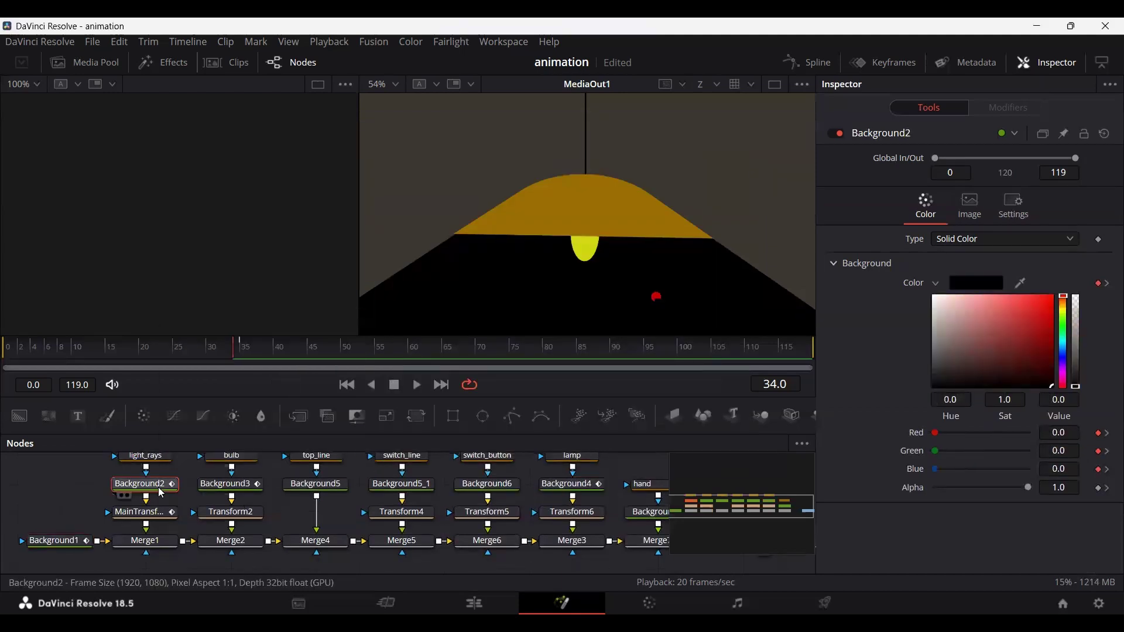
click(966, 284)
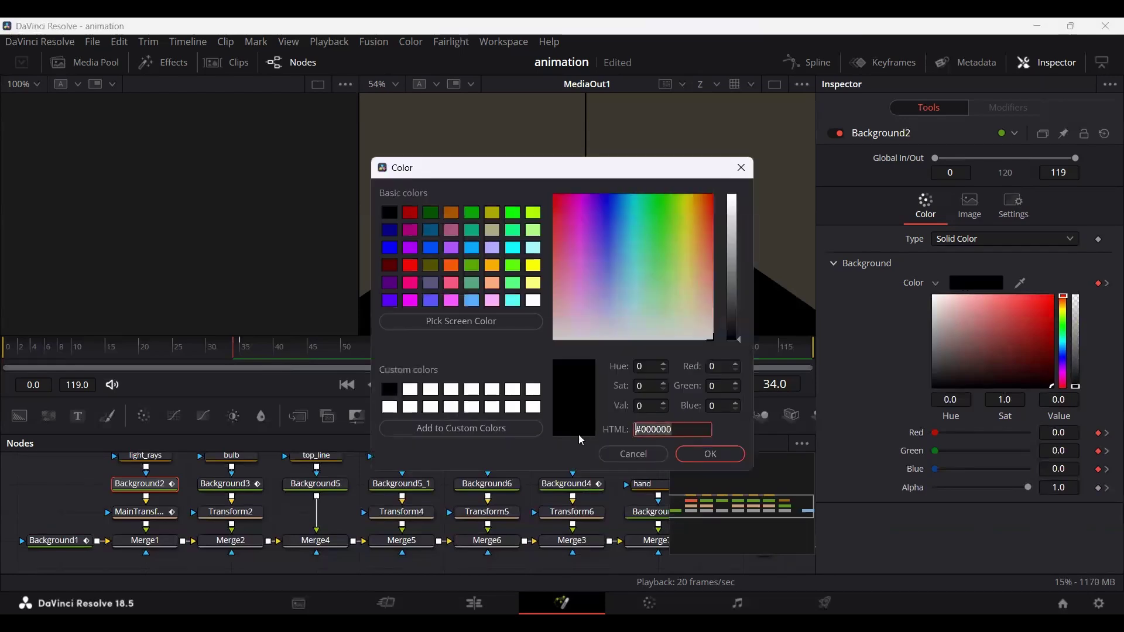
key(ctrl+v)
click(711, 454)
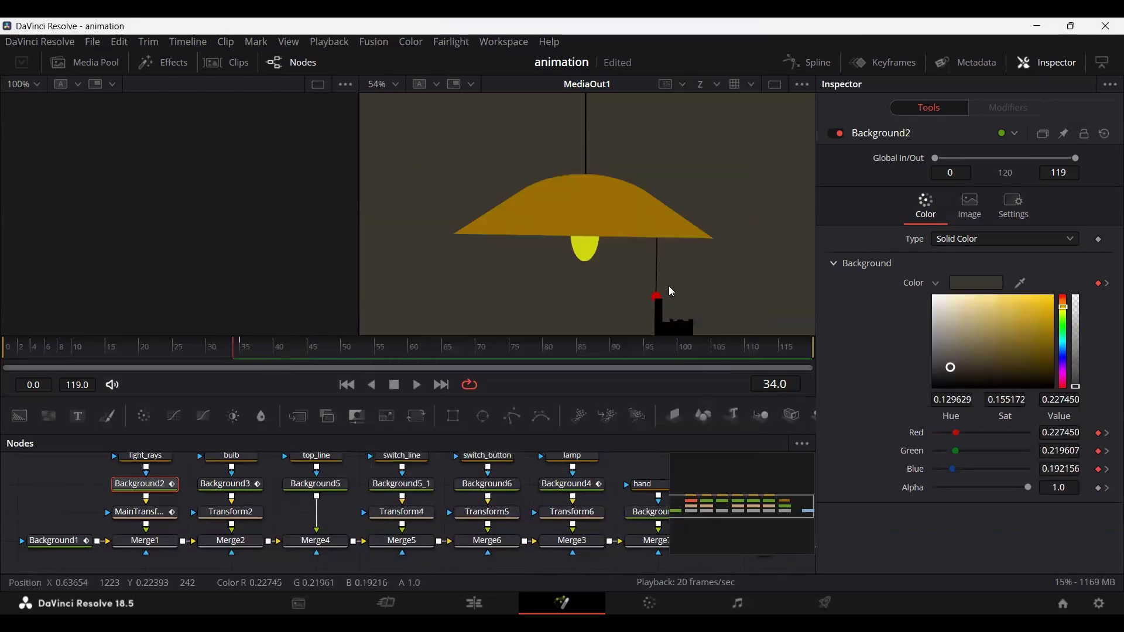
- Play the animation from frame 0 and scrub to frame 65 to check the light switching on
scroll(669, 286, down, 2)
scroll(668, 286, up, 1)
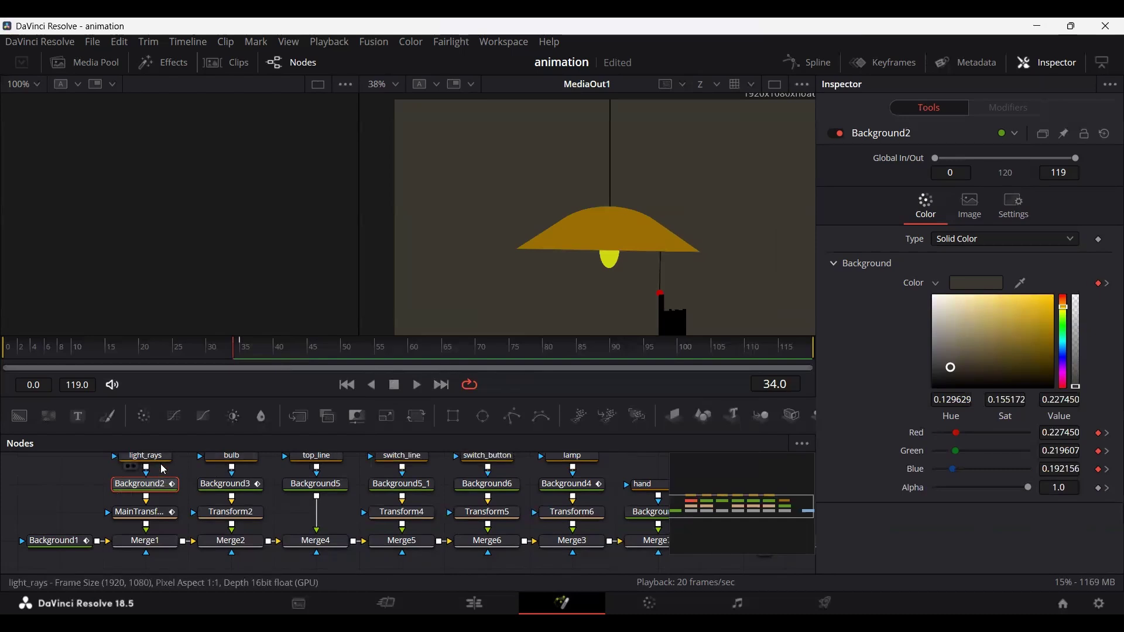
click(55, 541)
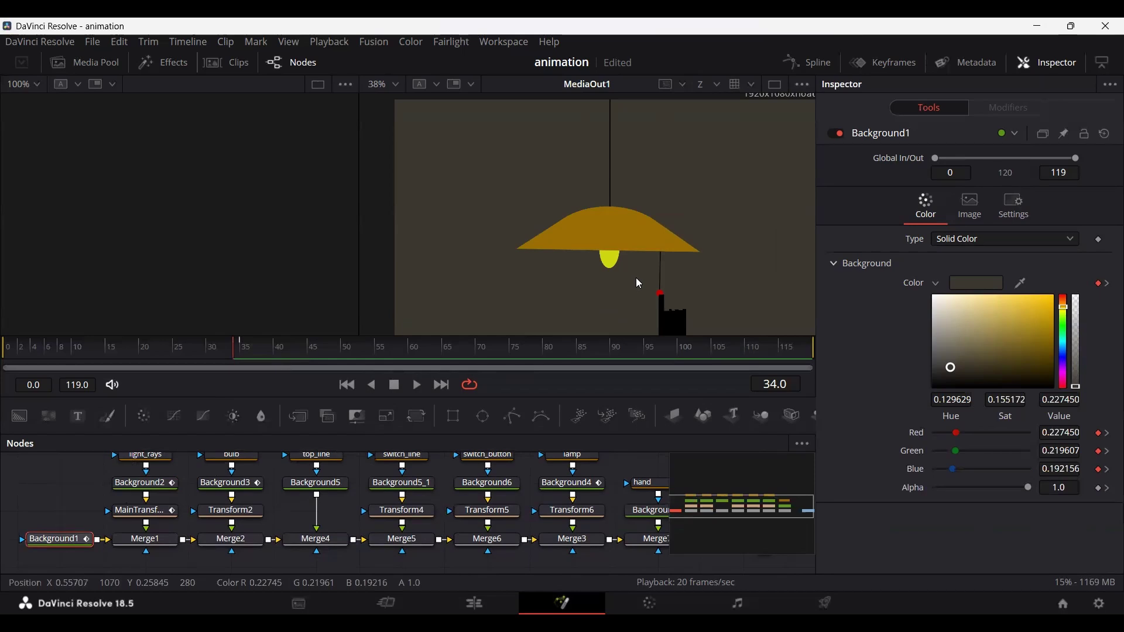
key(Home)
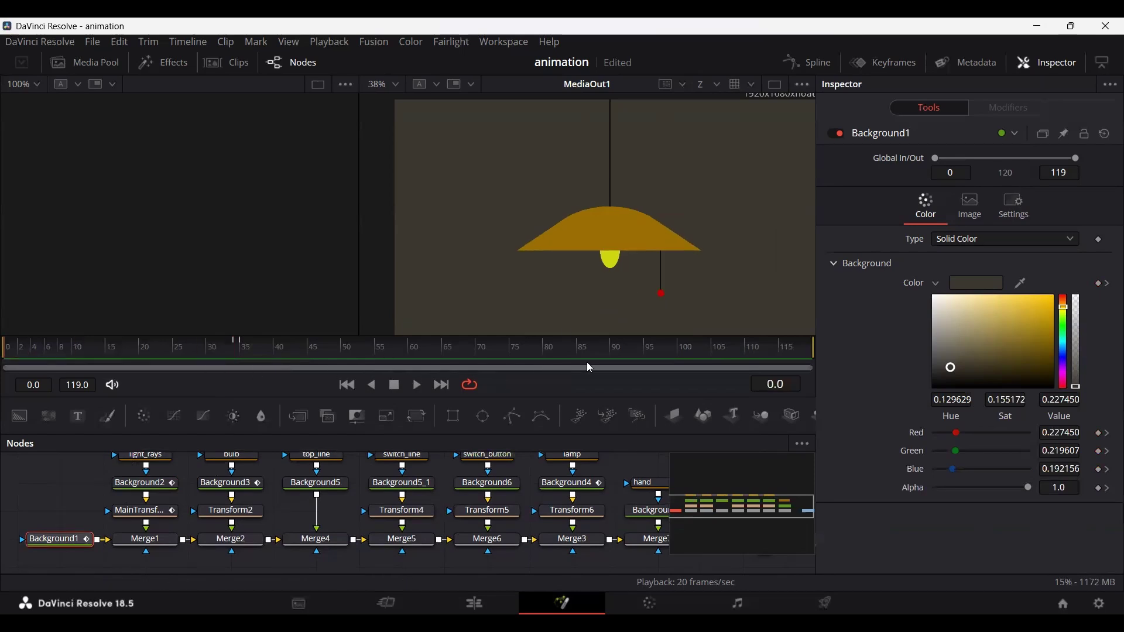
scroll(668, 286, down, 2)
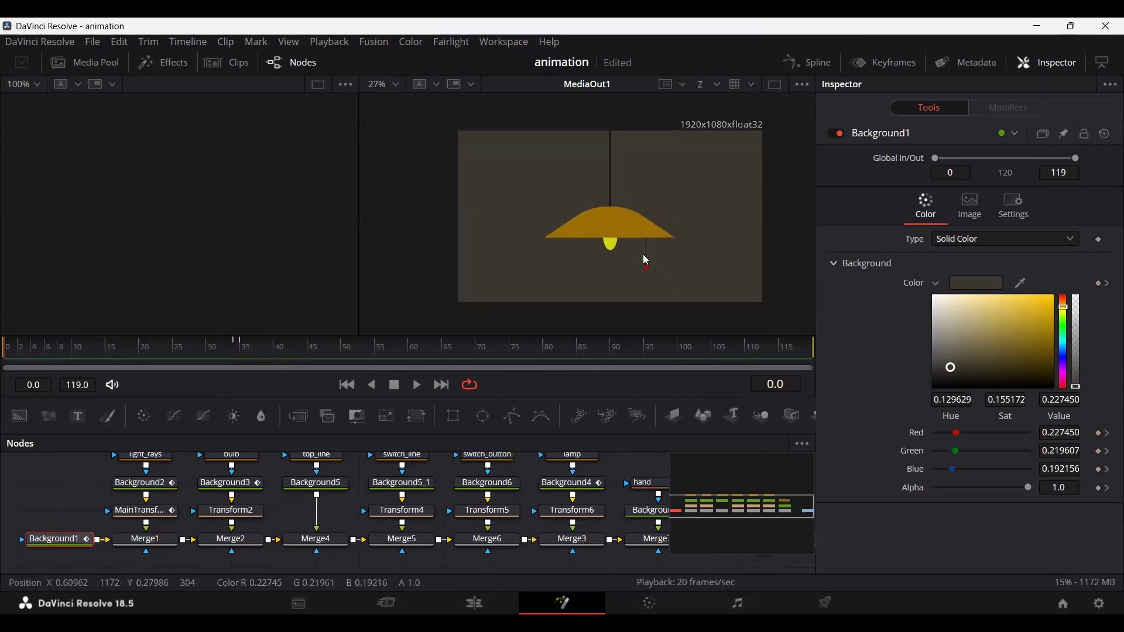
scroll(647, 260, up, 2)
click(629, 461)
key(space)
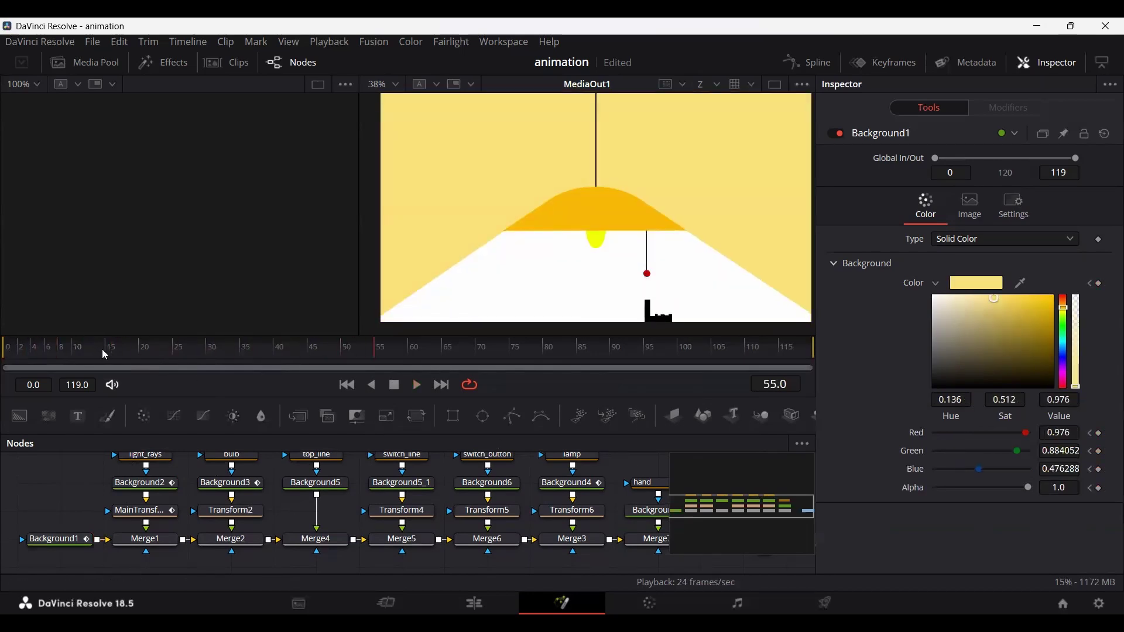
drag(102, 349, 449, 355)
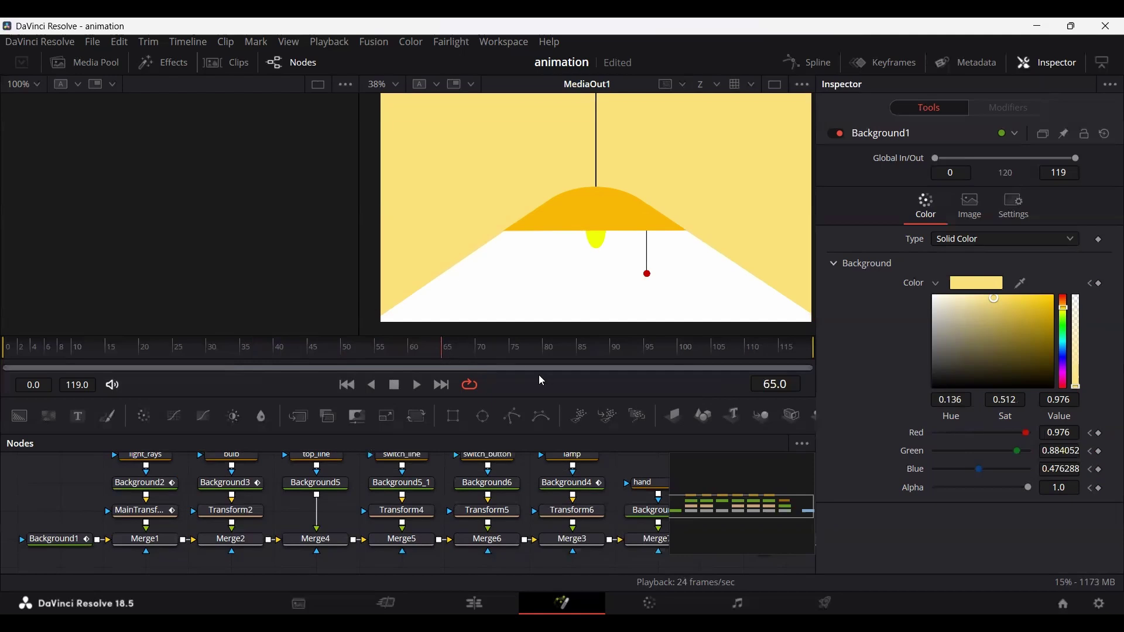